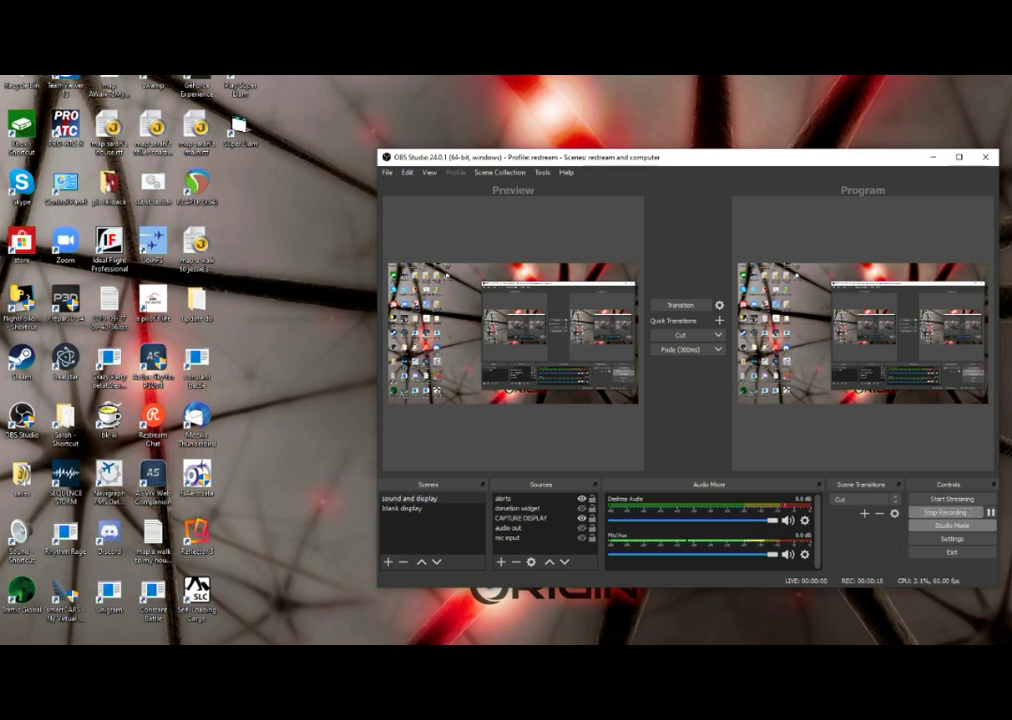
- Minimise the OBS Studio window to clear the desktop
key(super+Down)
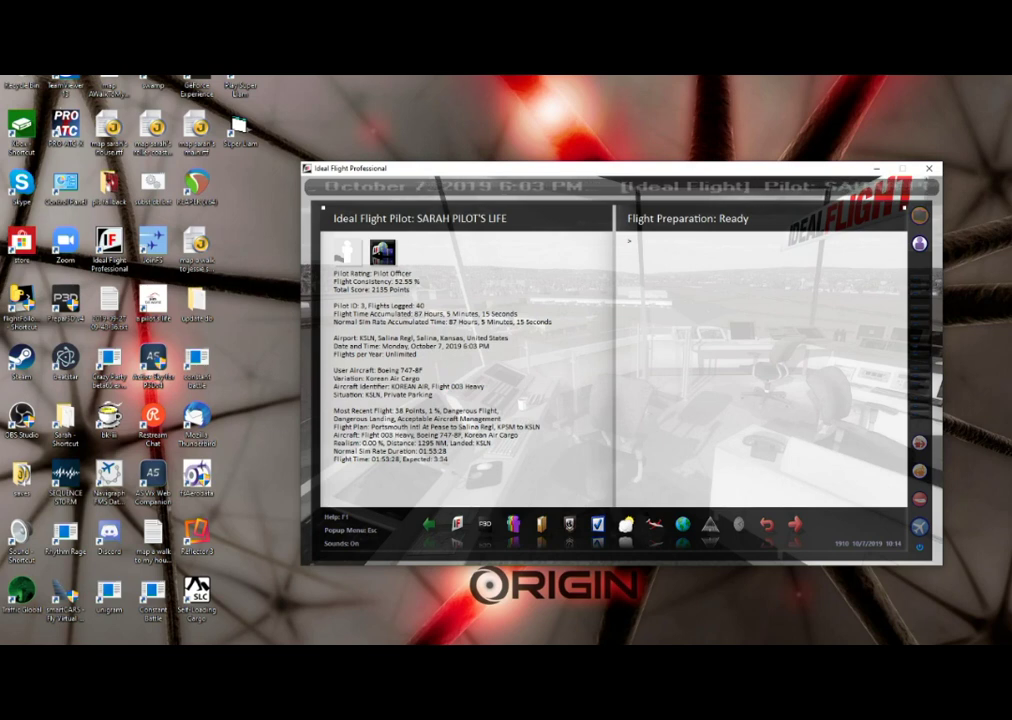
- Go back to the start page through the popup menu's Icon Shelf > Start Page
key(Escape)
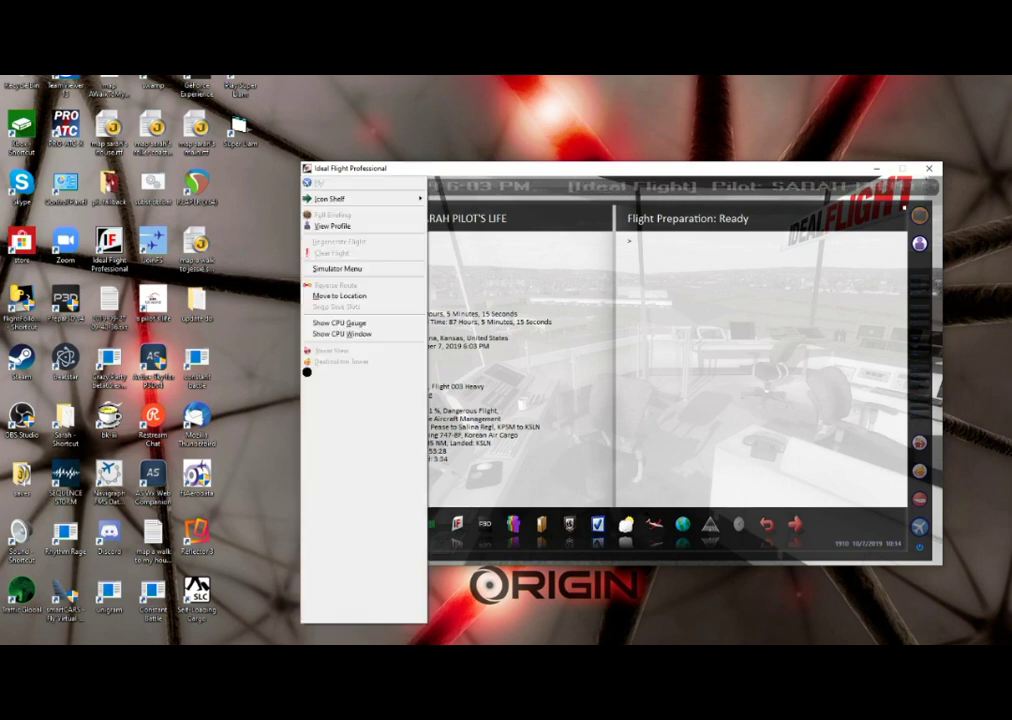
key(Down)
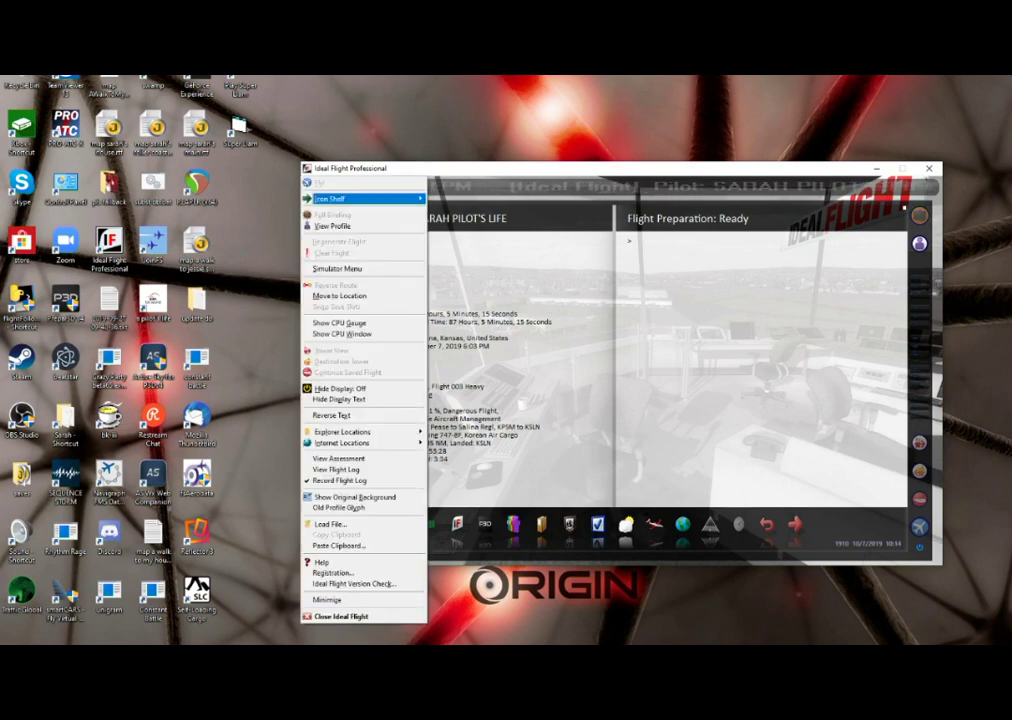
key(Right)
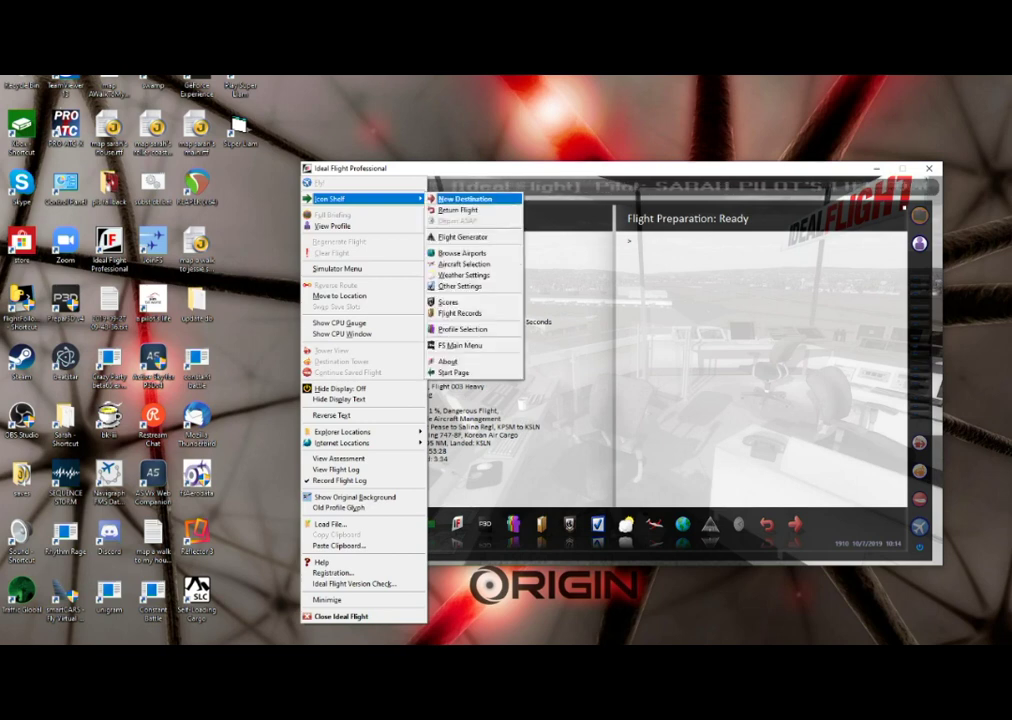
key(Up)
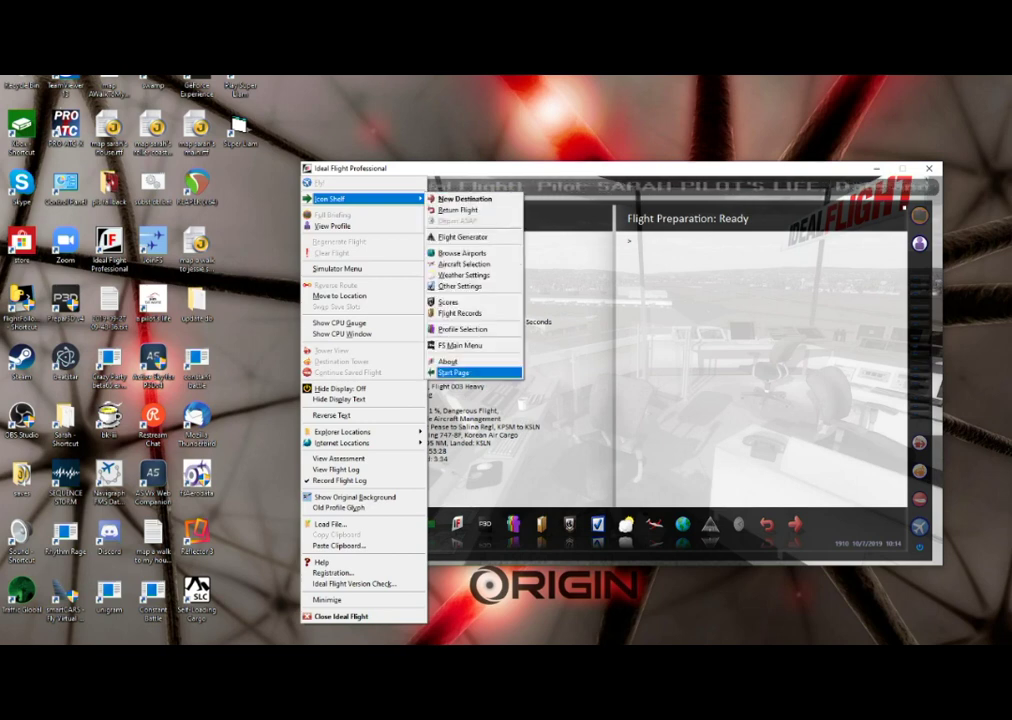
key(Return)
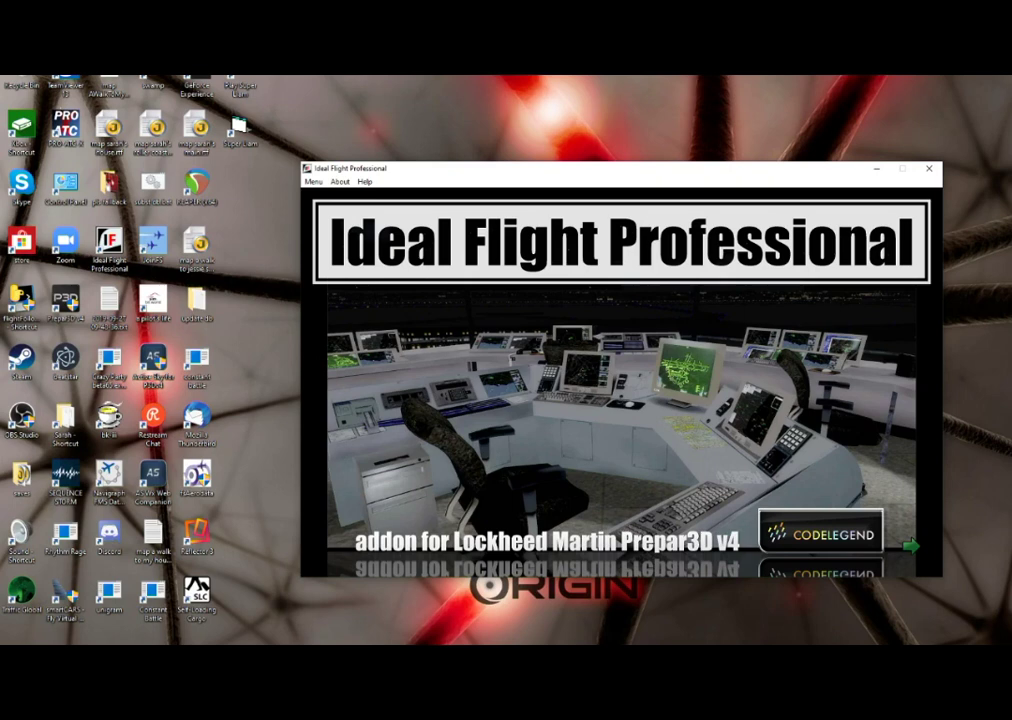
- Open Start Other Programs from the start page's main menu
key(alt+m)
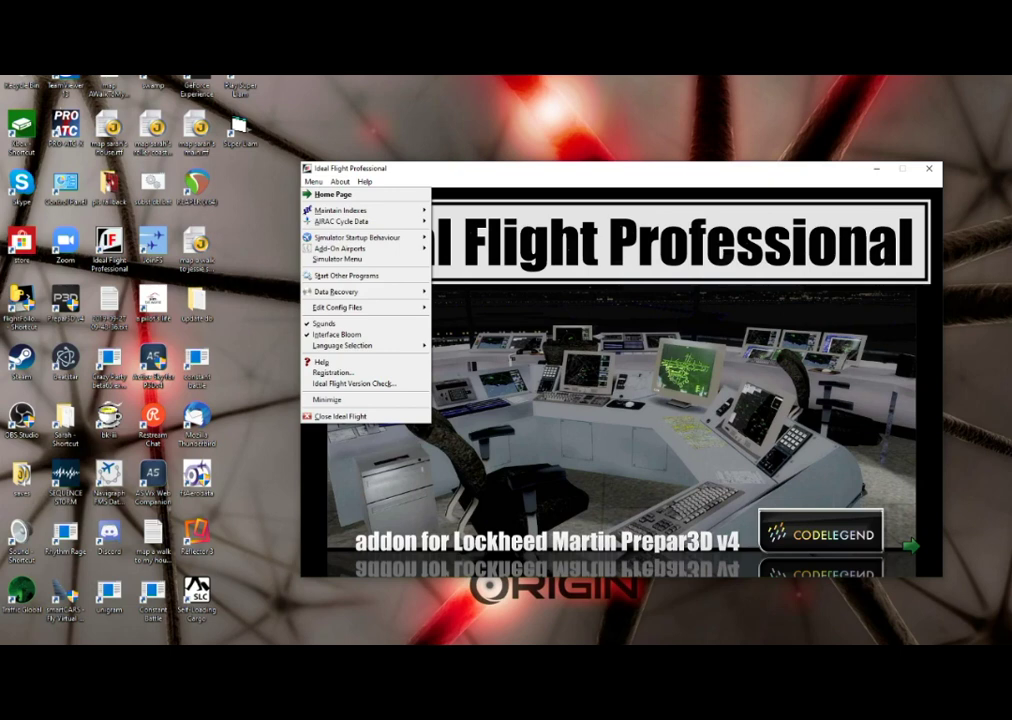
key(Down)
key(Down)
key(Down)
key(Down)
key(Down)
key(Down)
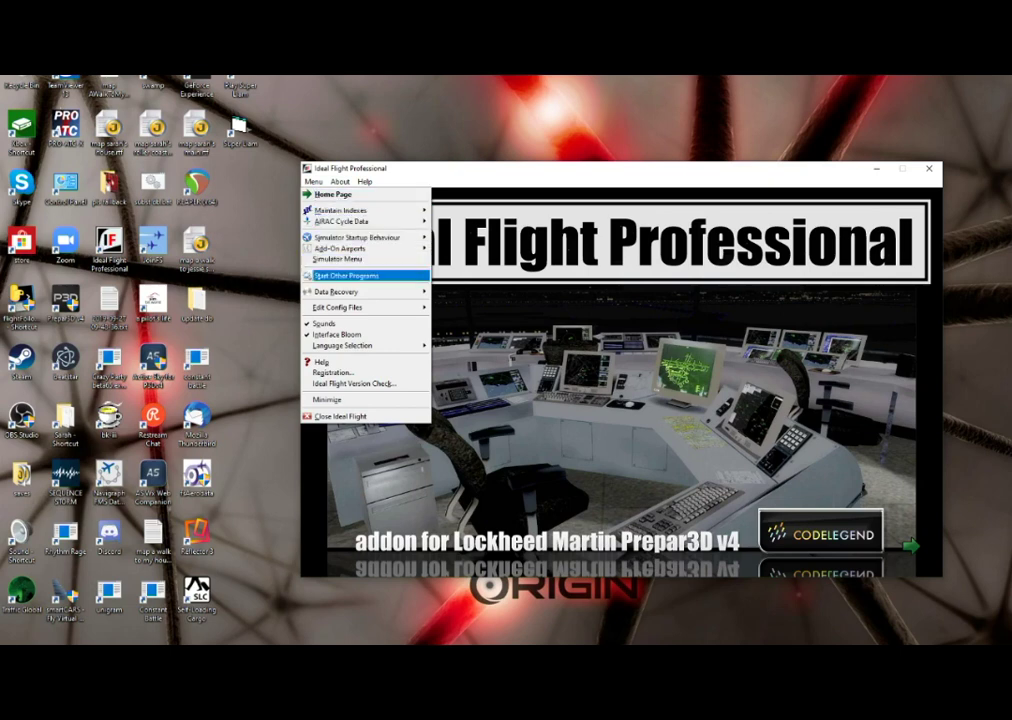
key(Return)
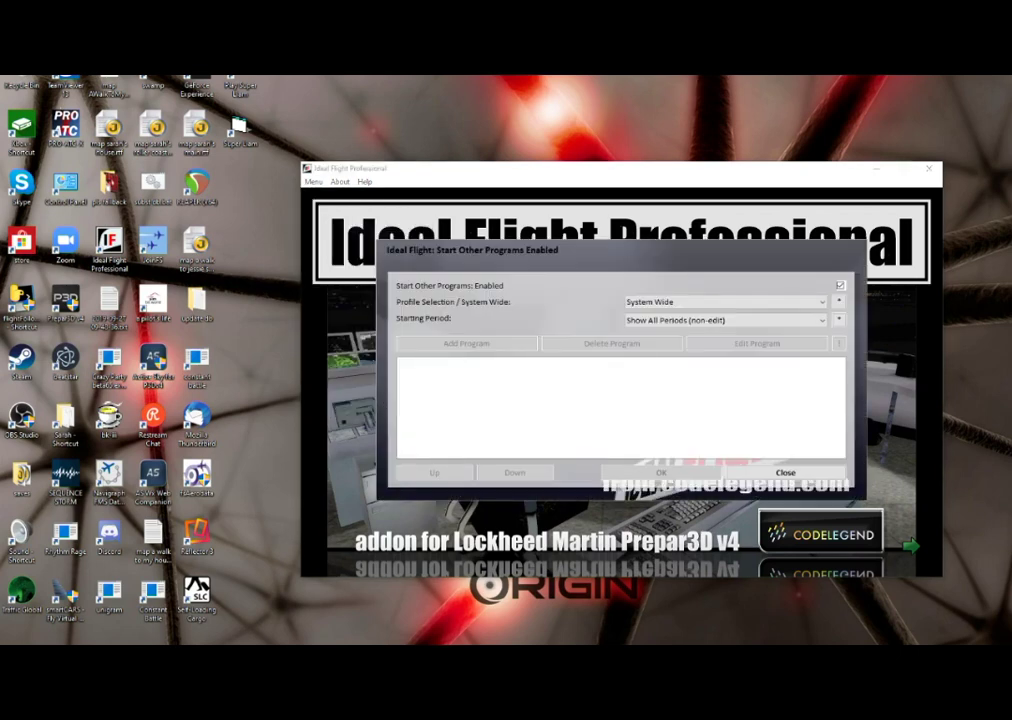
- Switch Profile Selection from System Wide to the profile with 40 logged flights
key(Tab)
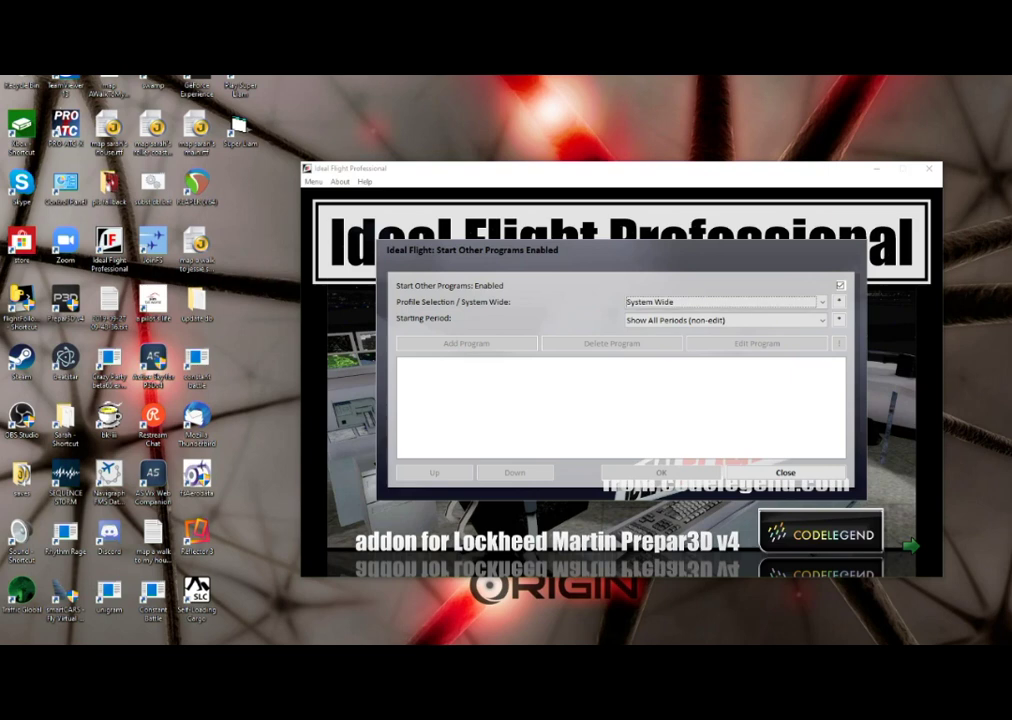
key(Tab)
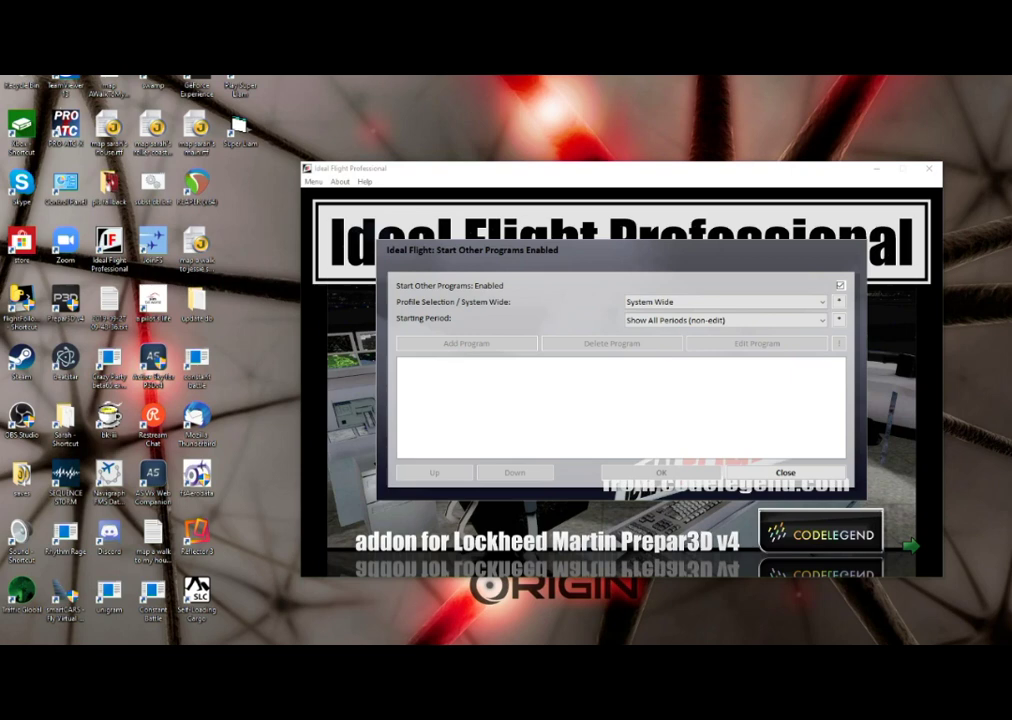
key(shift+Tab)
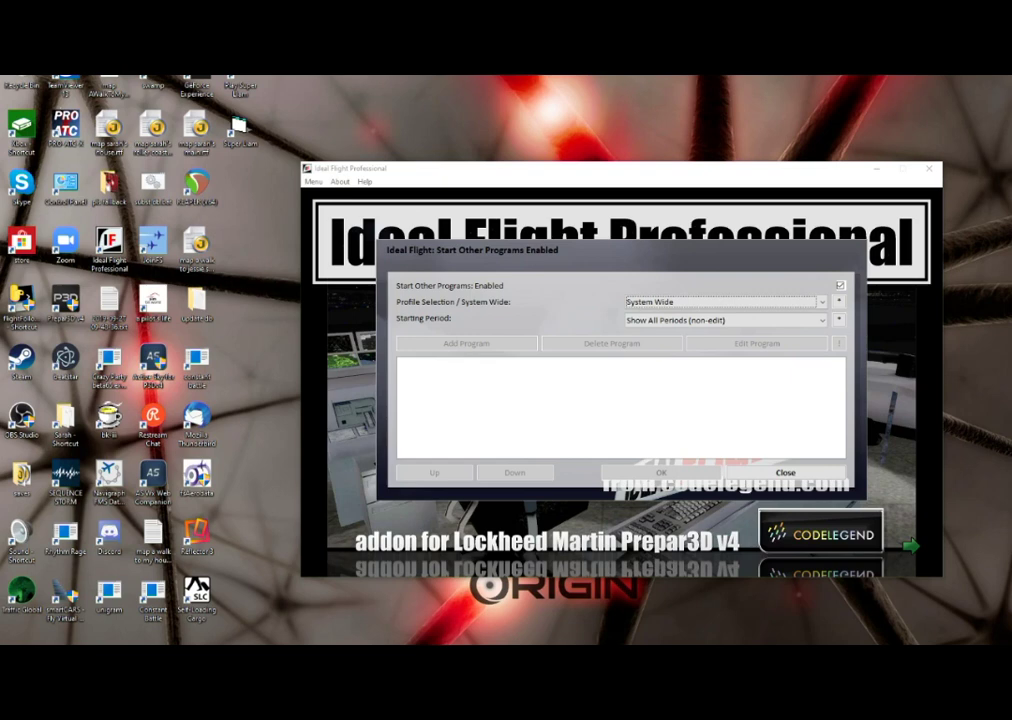
key(Down)
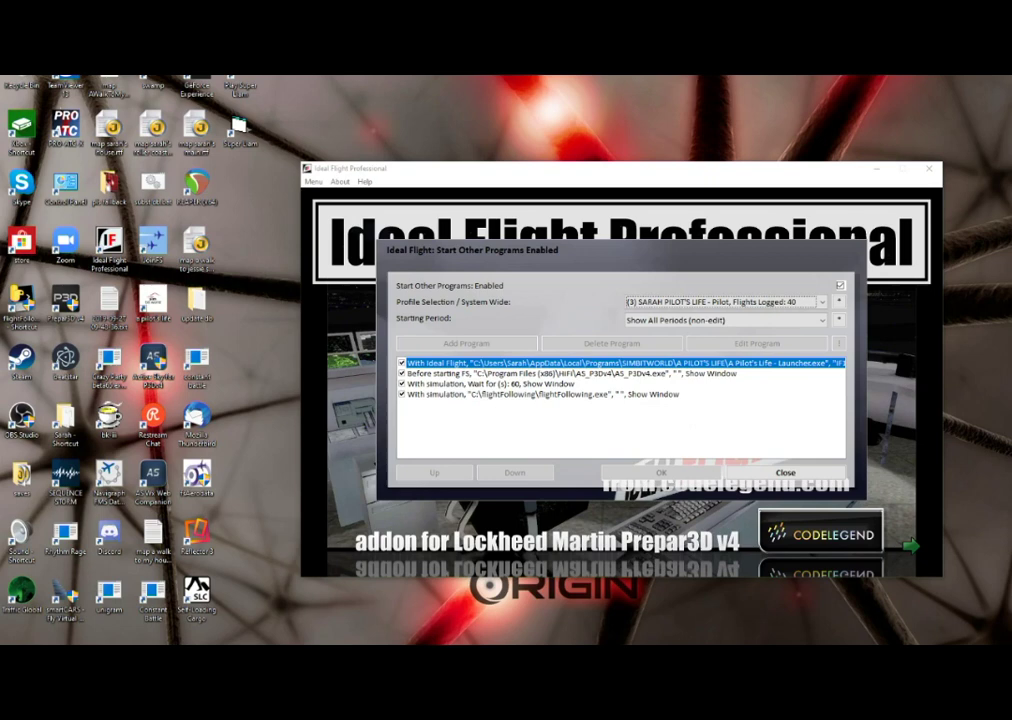
- Review the pre-simulator, 60-second wait and flightFollowing.exe entries, then switch to the 28-flight profile
key(Tab)
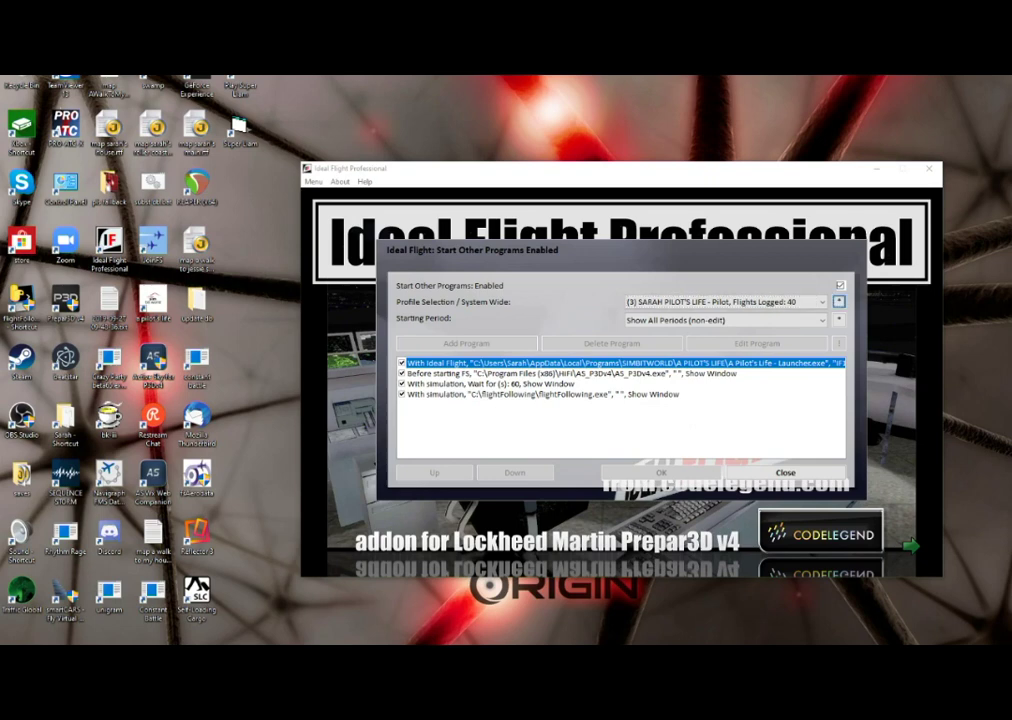
key(Tab)
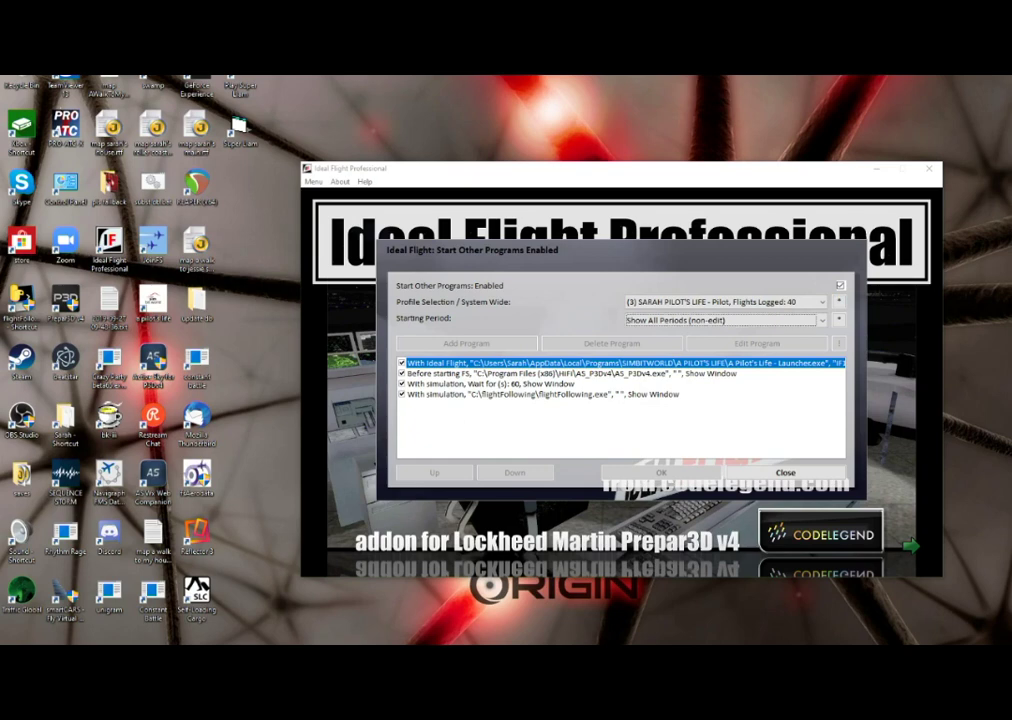
key(Tab)
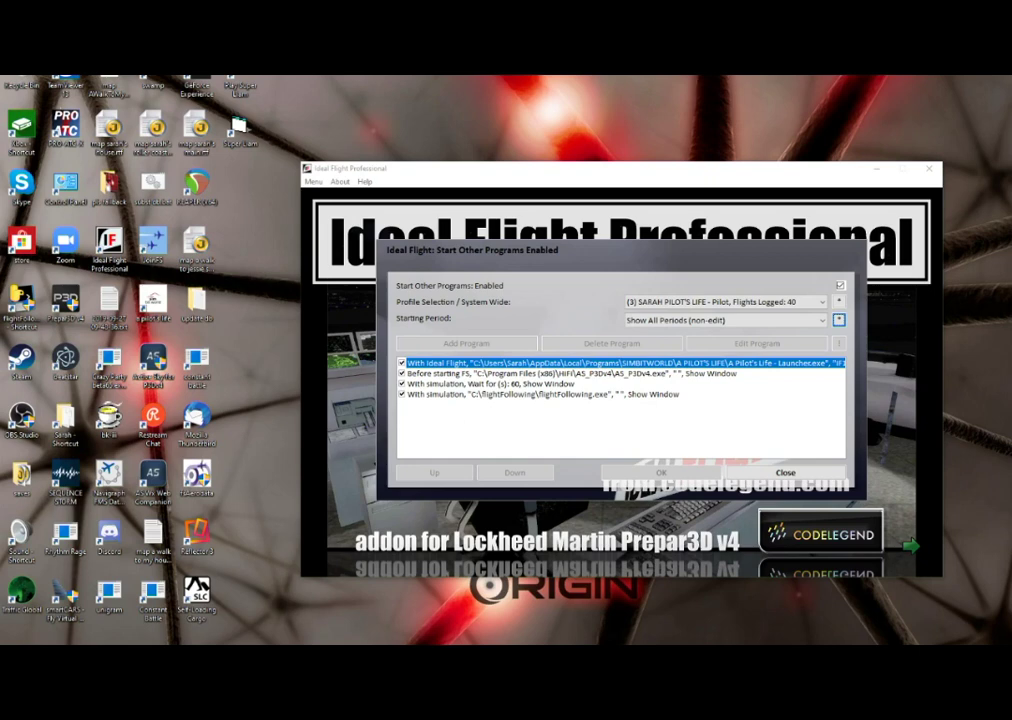
key(Tab)
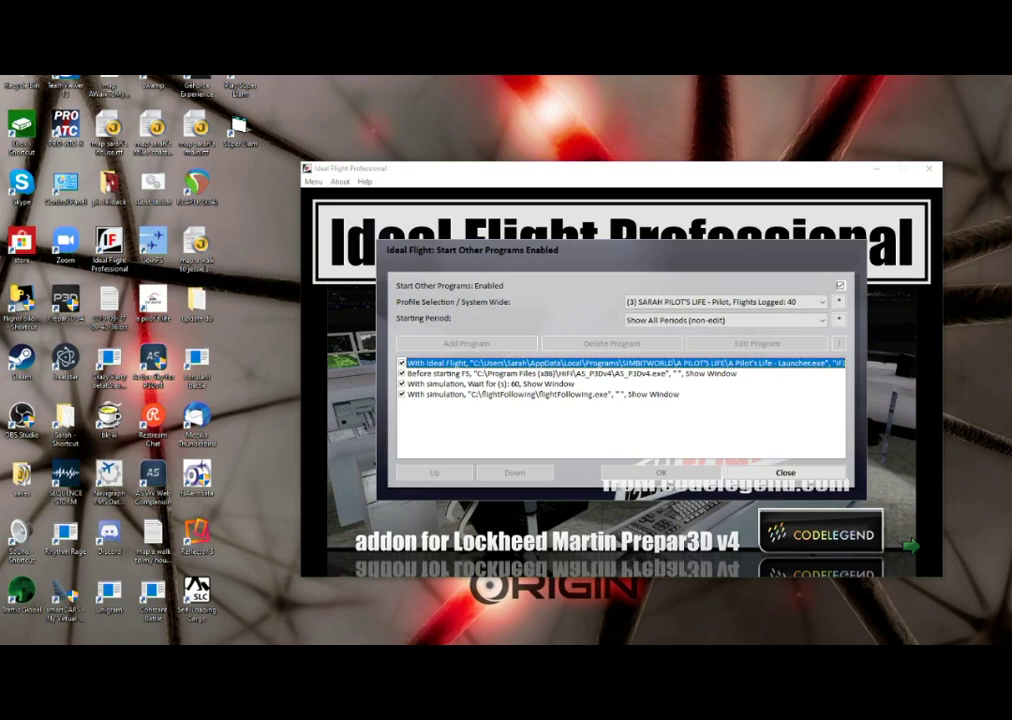
click(570, 373)
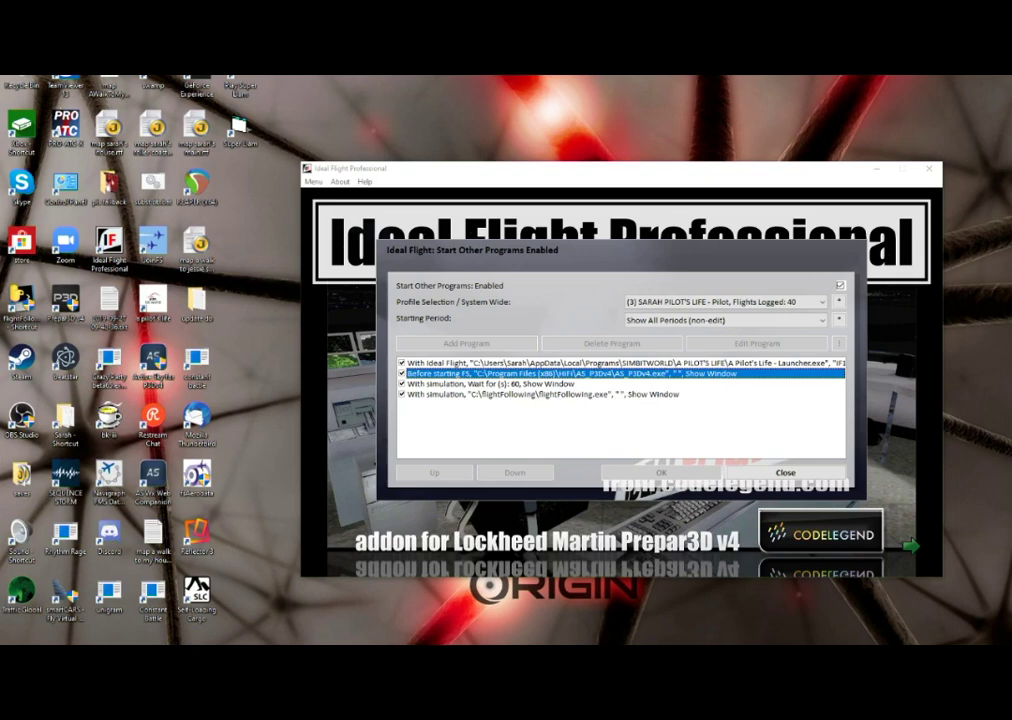
click(490, 383)
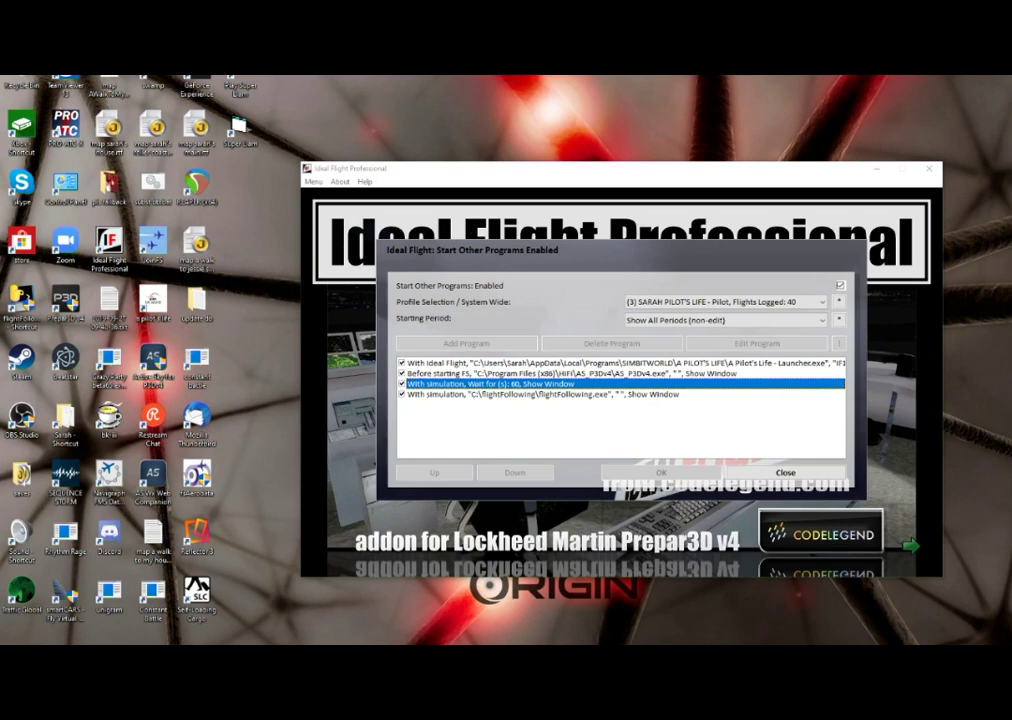
click(540, 394)
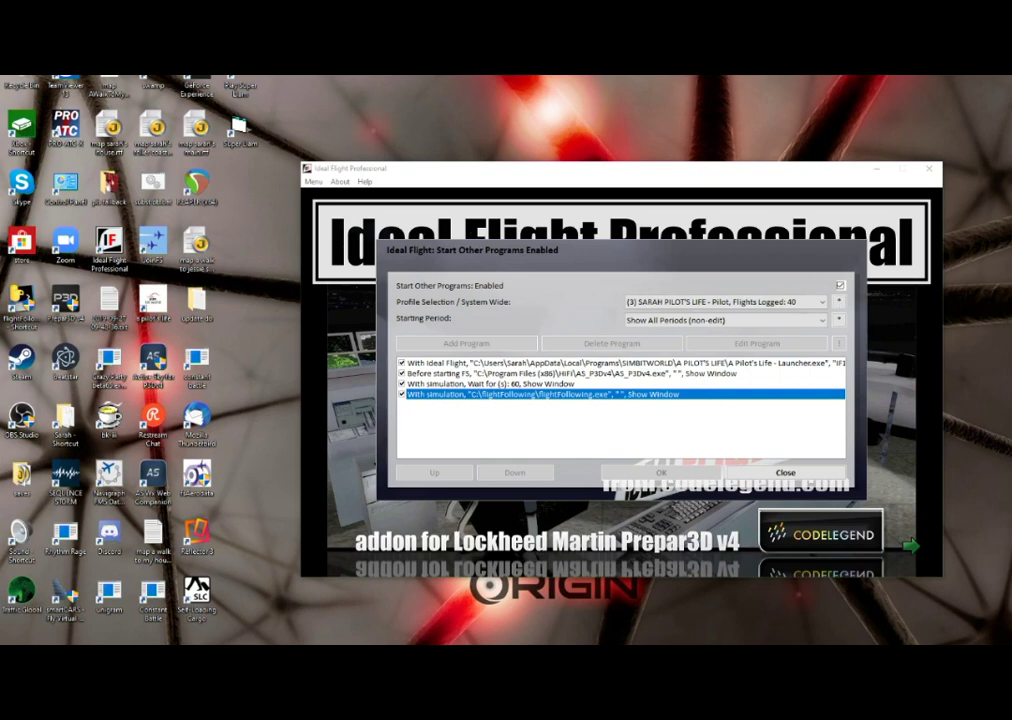
click(720, 301)
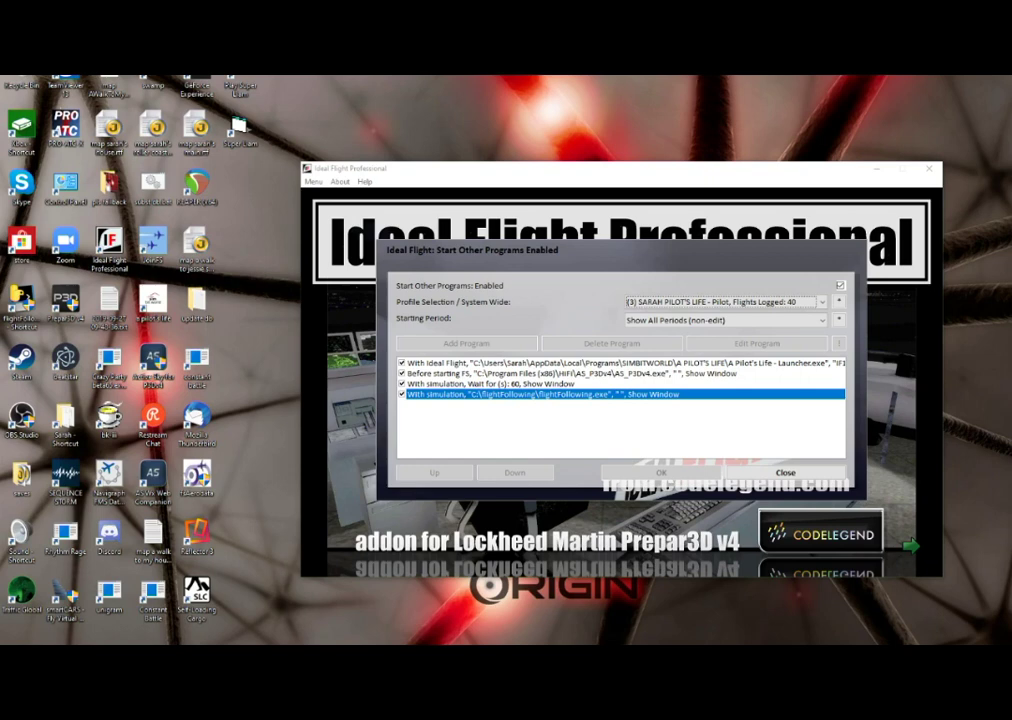
key(Up)
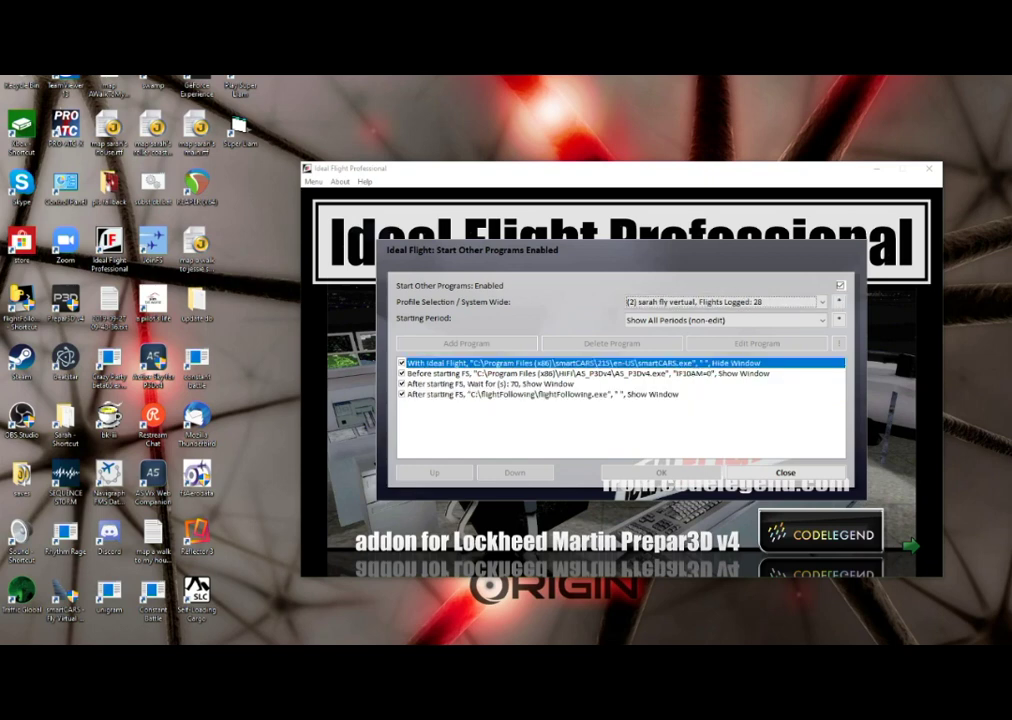
- On the 40-flight profile's With Ideal Flight list, delete the A Pilot's Life launcher and dismiss the error
key(Down)
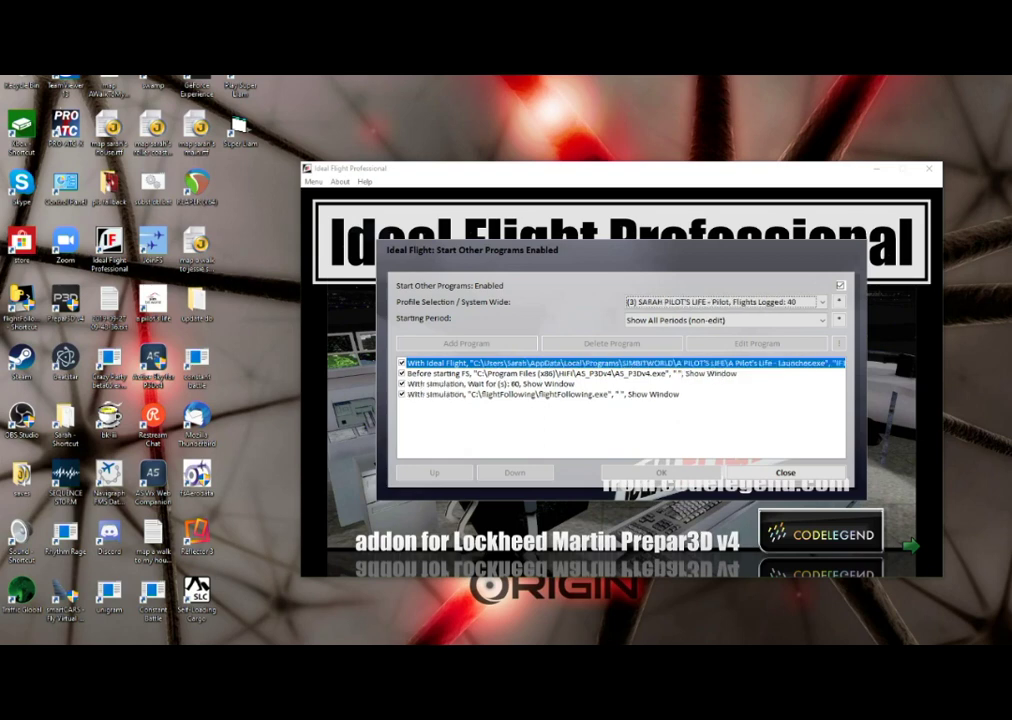
key(Tab)
key(Down)
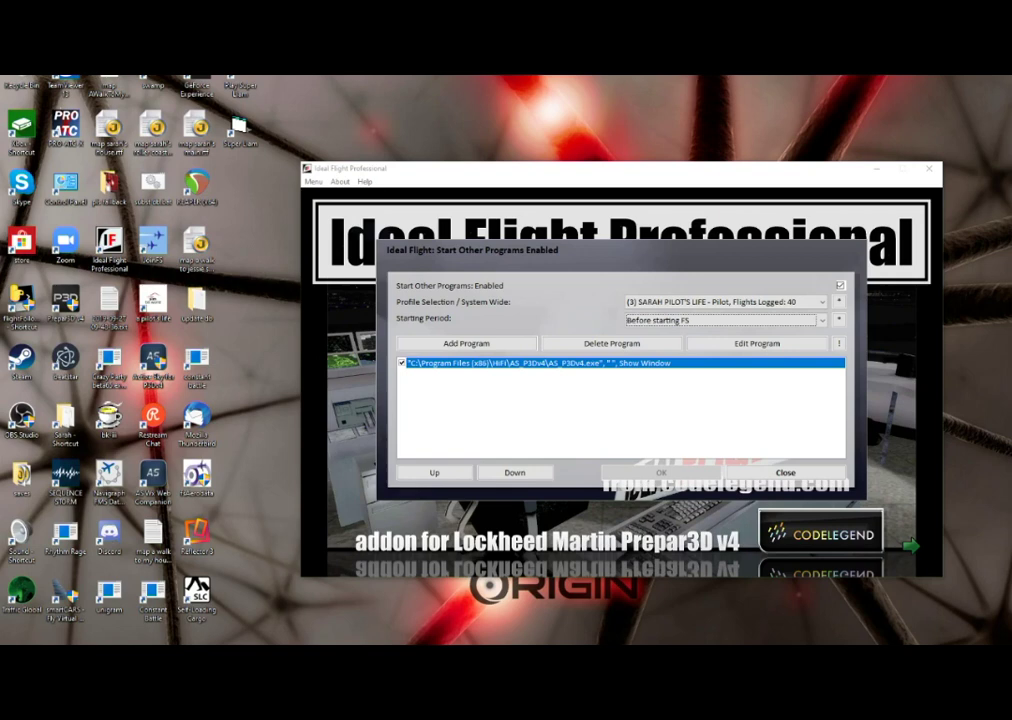
key(Down)
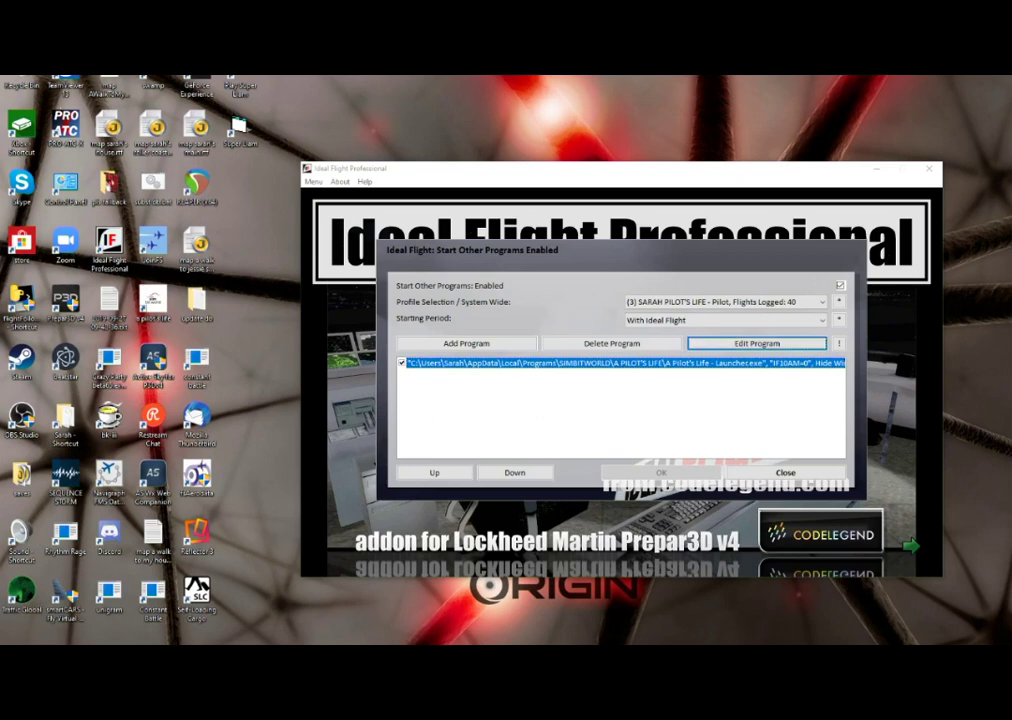
click(611, 343)
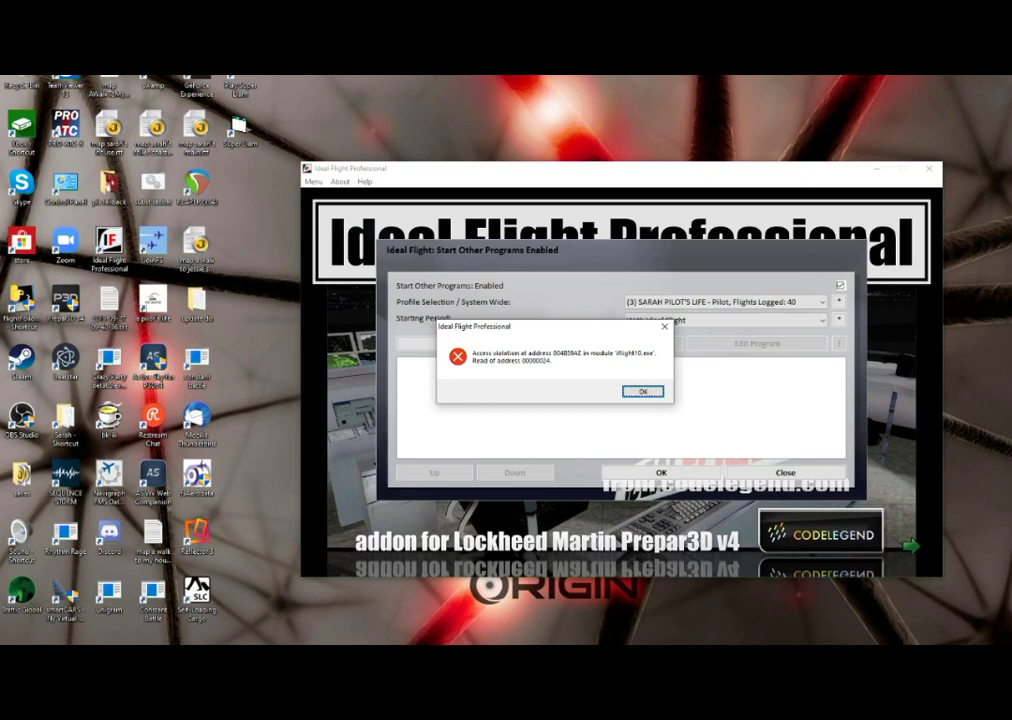
key(Return)
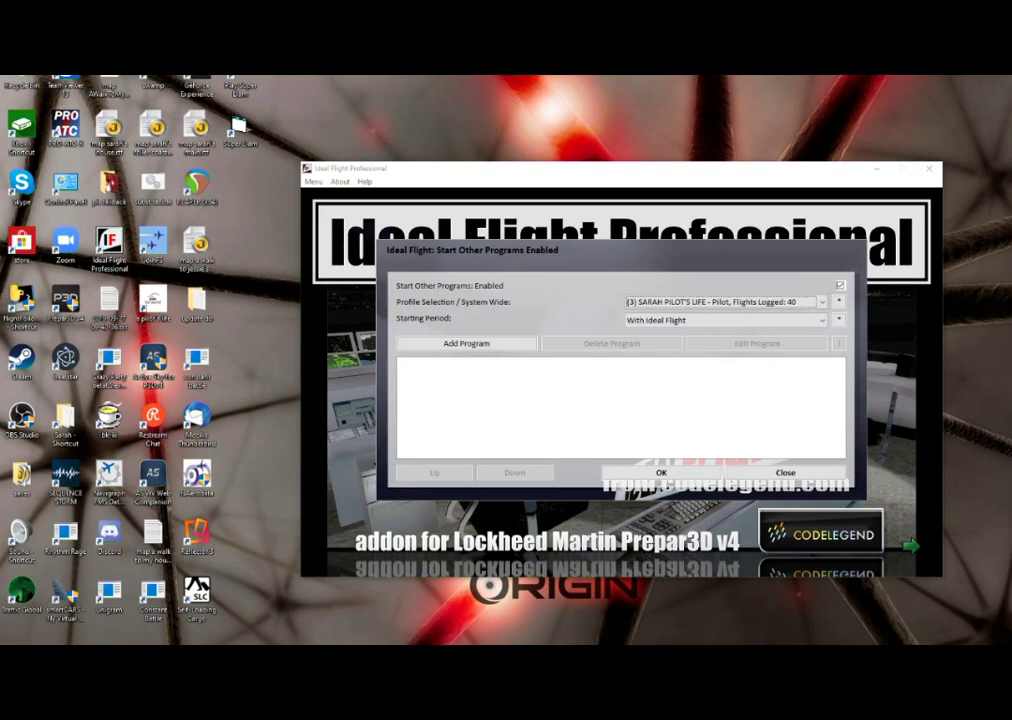
- Move to the 2-flight profile, answering the save-changes prompts along the way
key(Down)
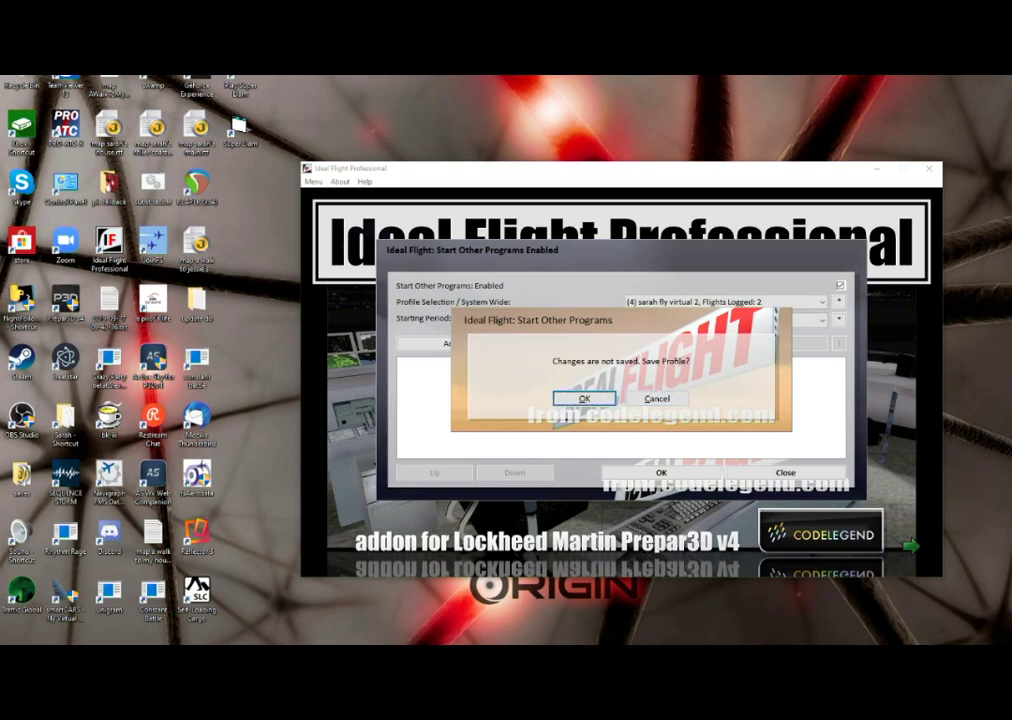
key(Left)
key(Return)
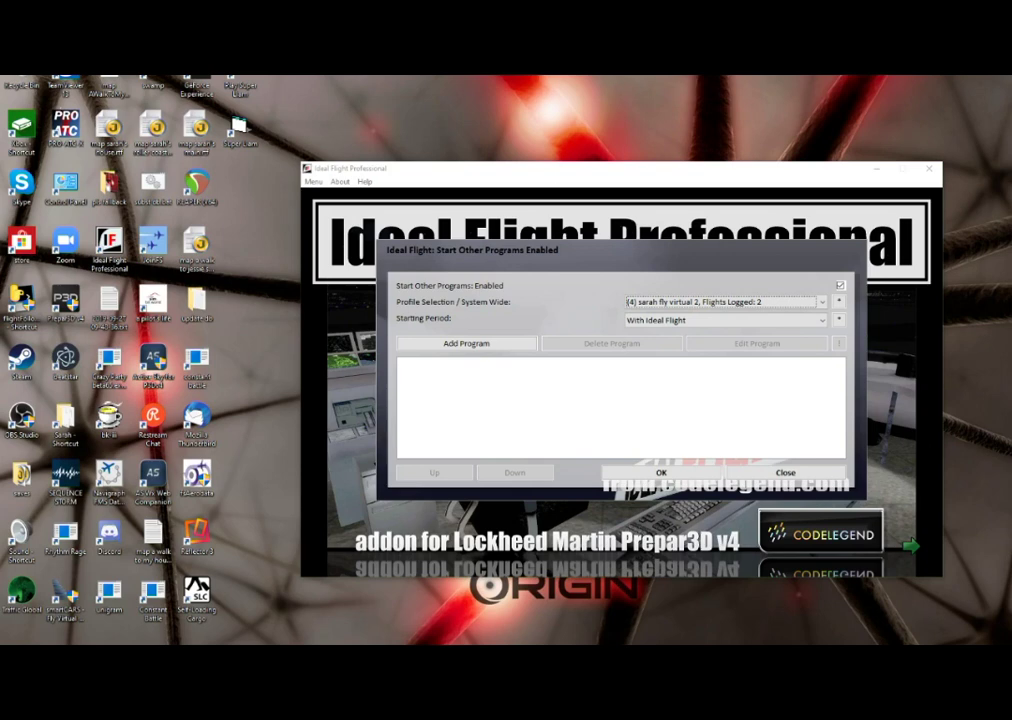
key(Up)
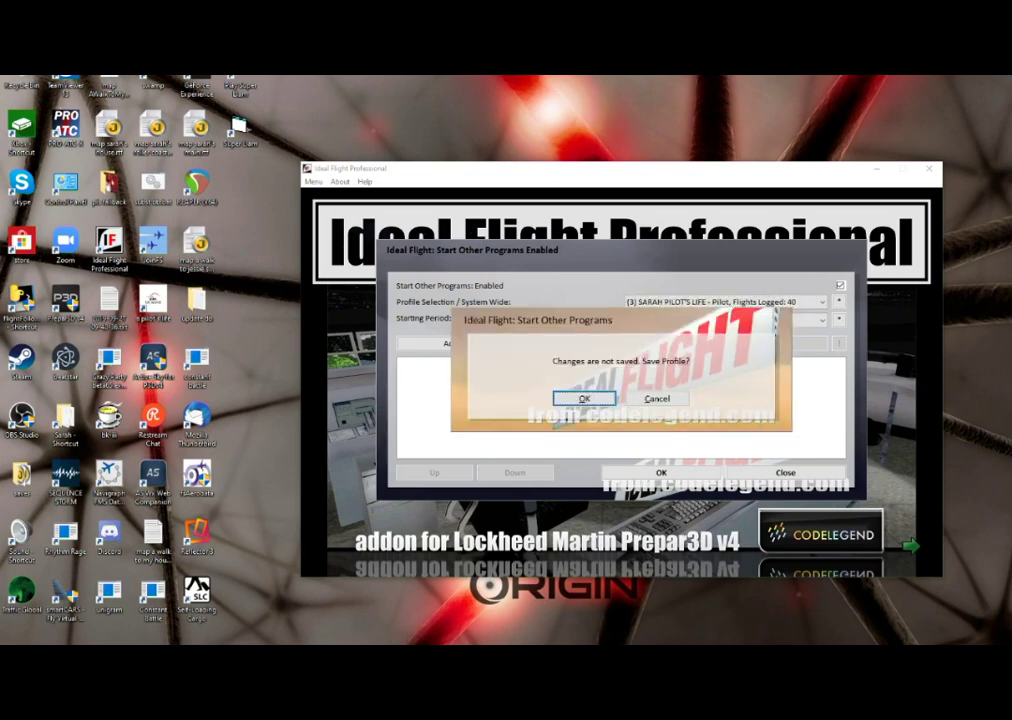
key(Right)
key(Return)
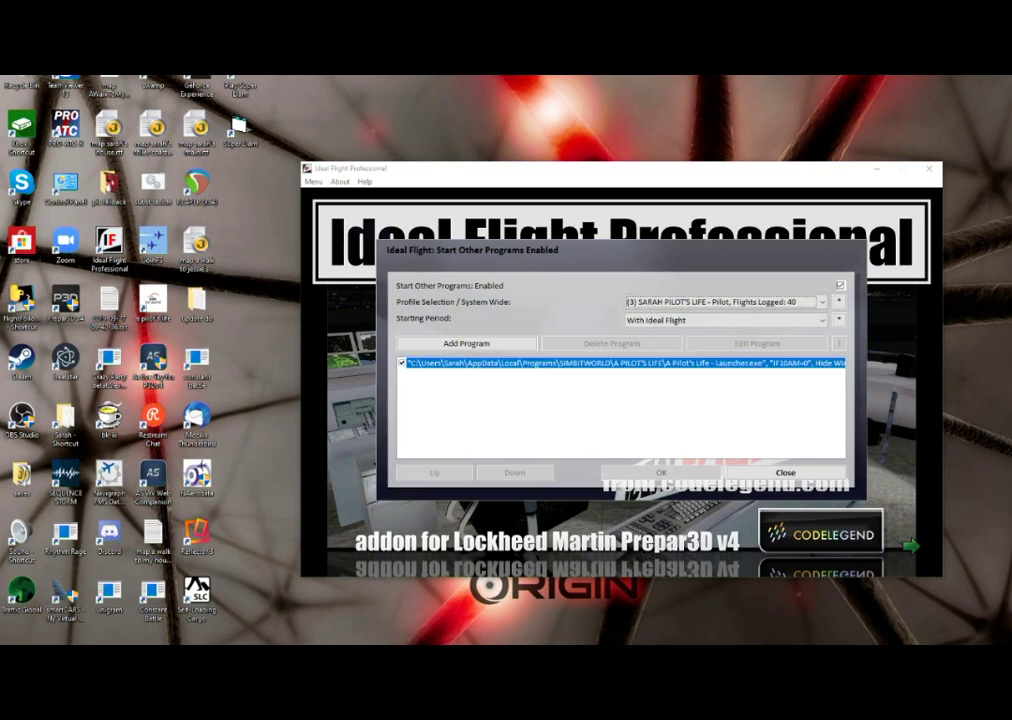
key(Down)
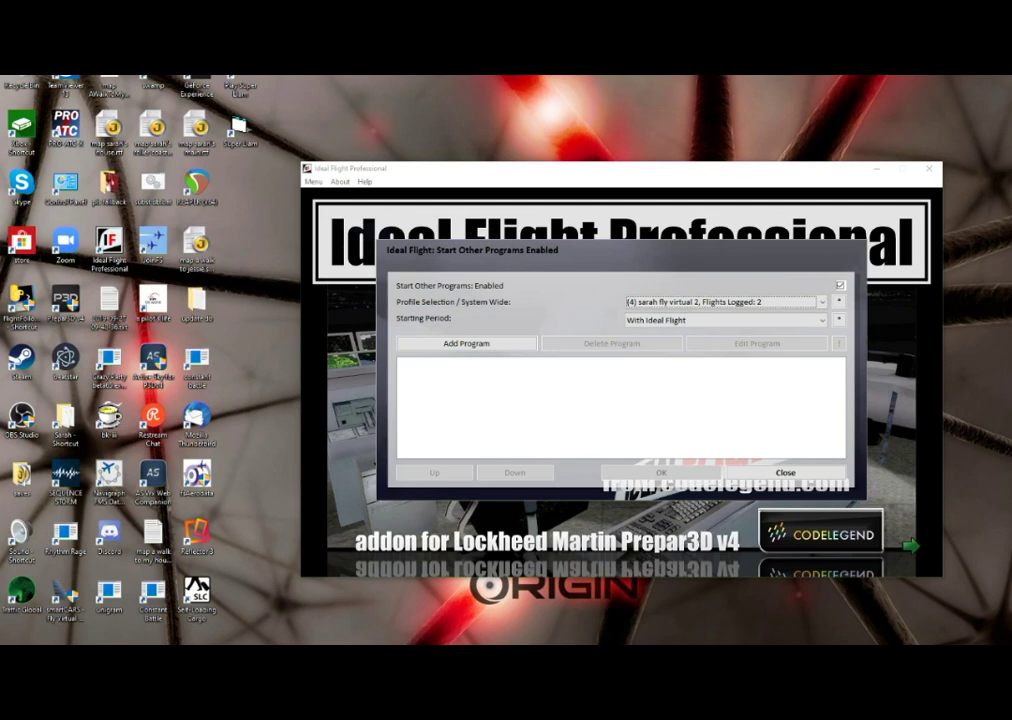
- Change the Starting Period to After starting FS
click(839, 301)
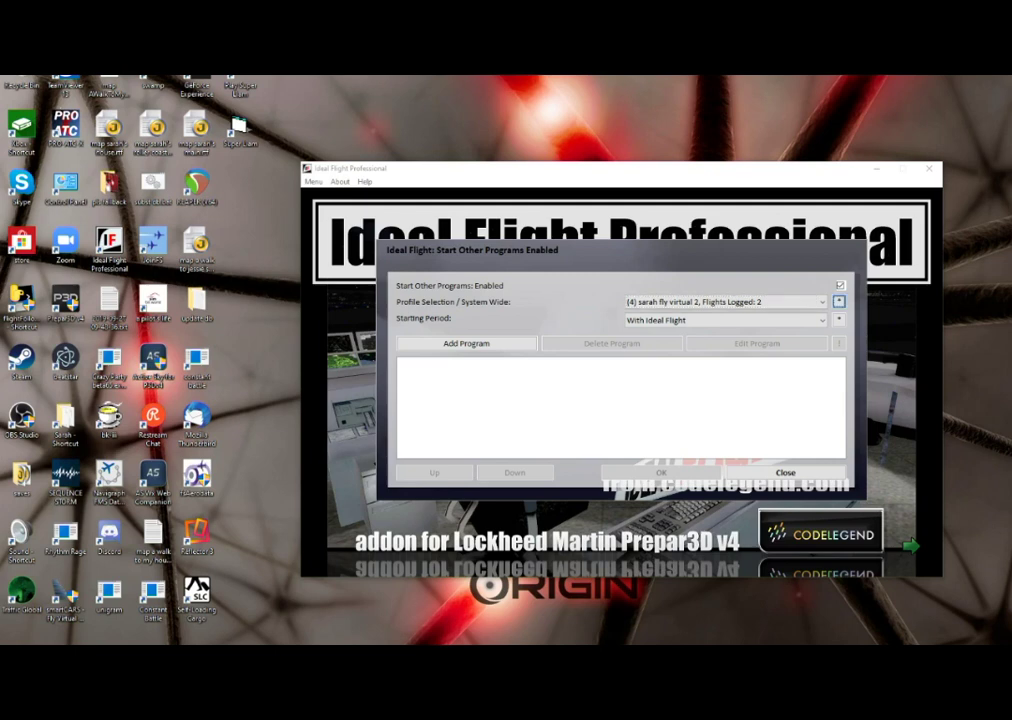
click(720, 320)
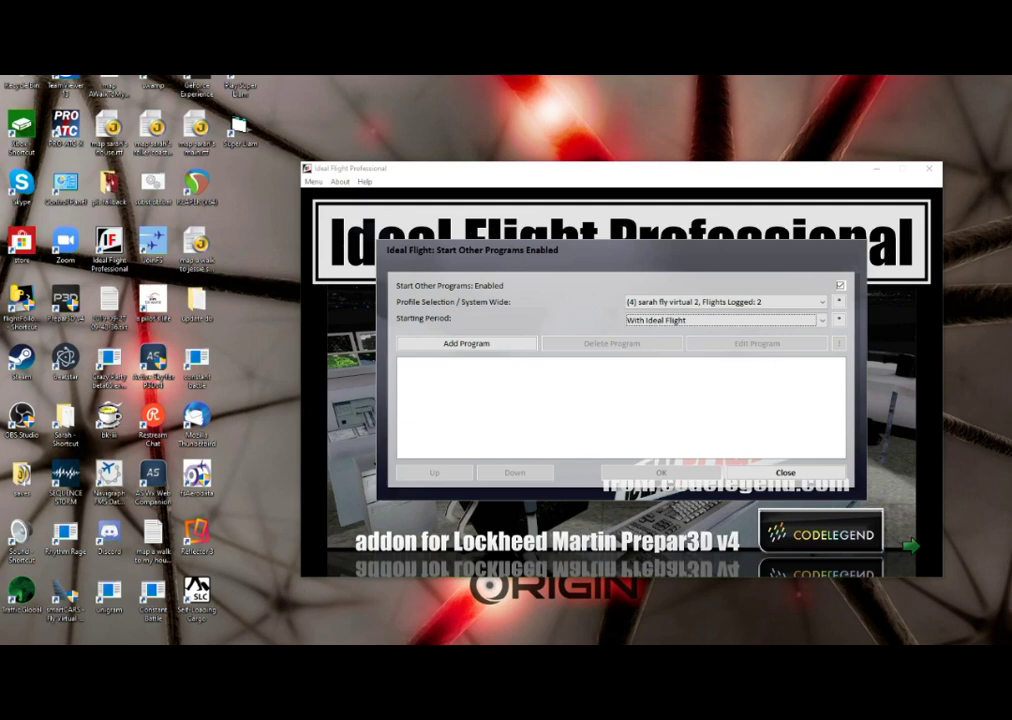
key(Up)
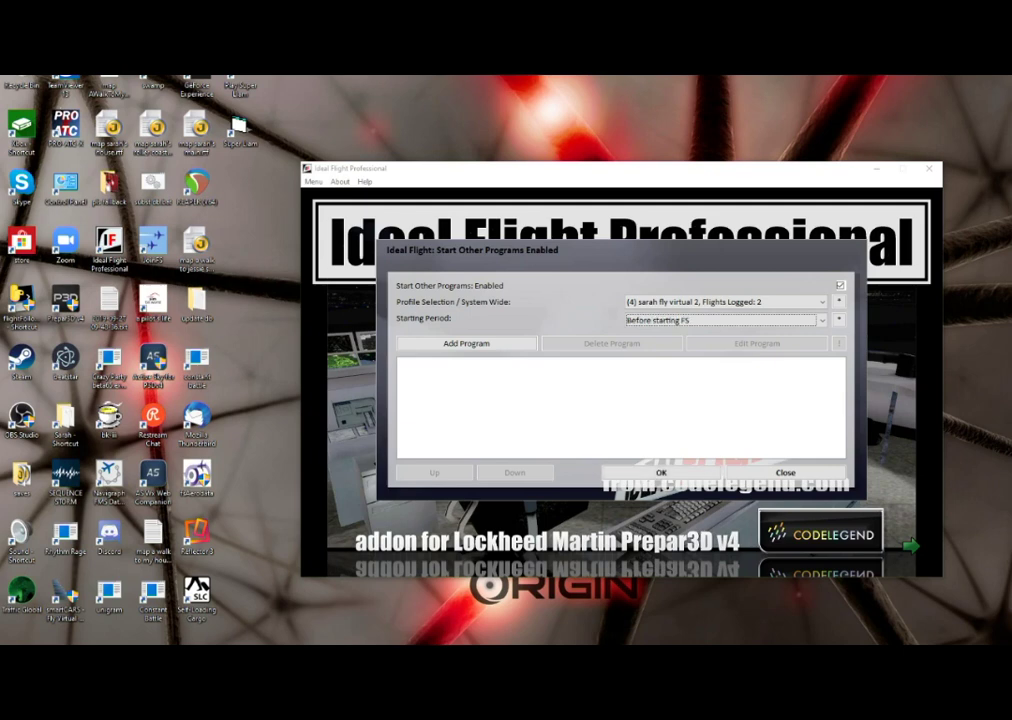
key(Up)
- Cycle through the Starting Period options and leave it on Before starting FS
key(Up)
key(Up)
key(Up)
key(Up)
key(Down)
key(Down)
key(Up)
key(Down)
key(Down)
key(Down)
key(Home)
key(Down)
key(Tab)
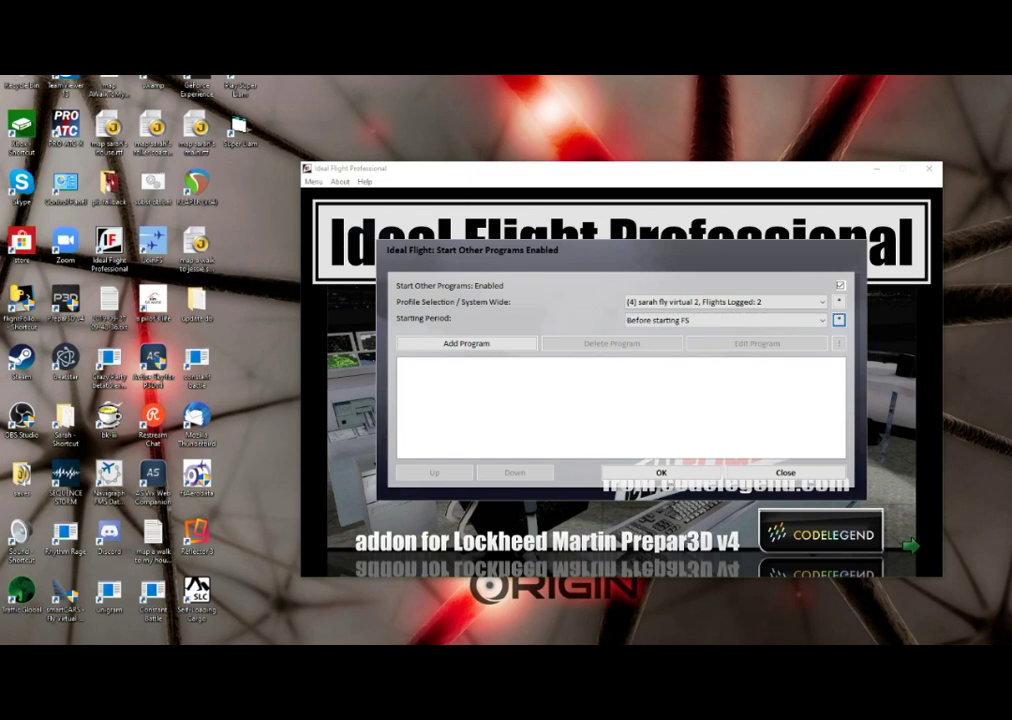
key(Tab)
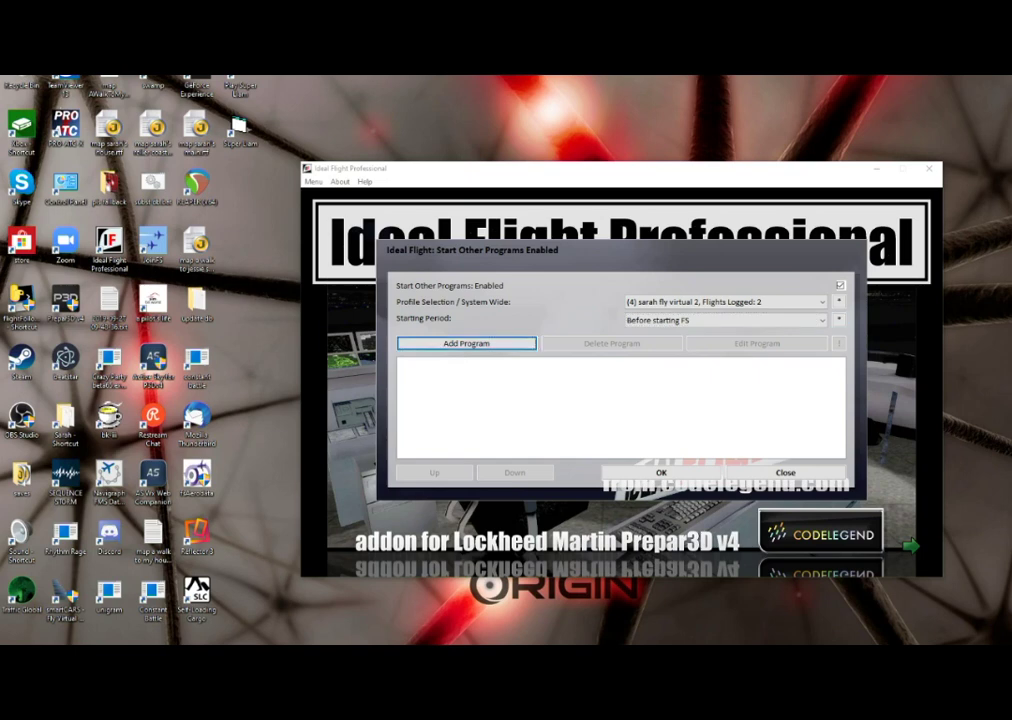
- Add a new enabled program entry for the Before starting FS period
click(472, 344)
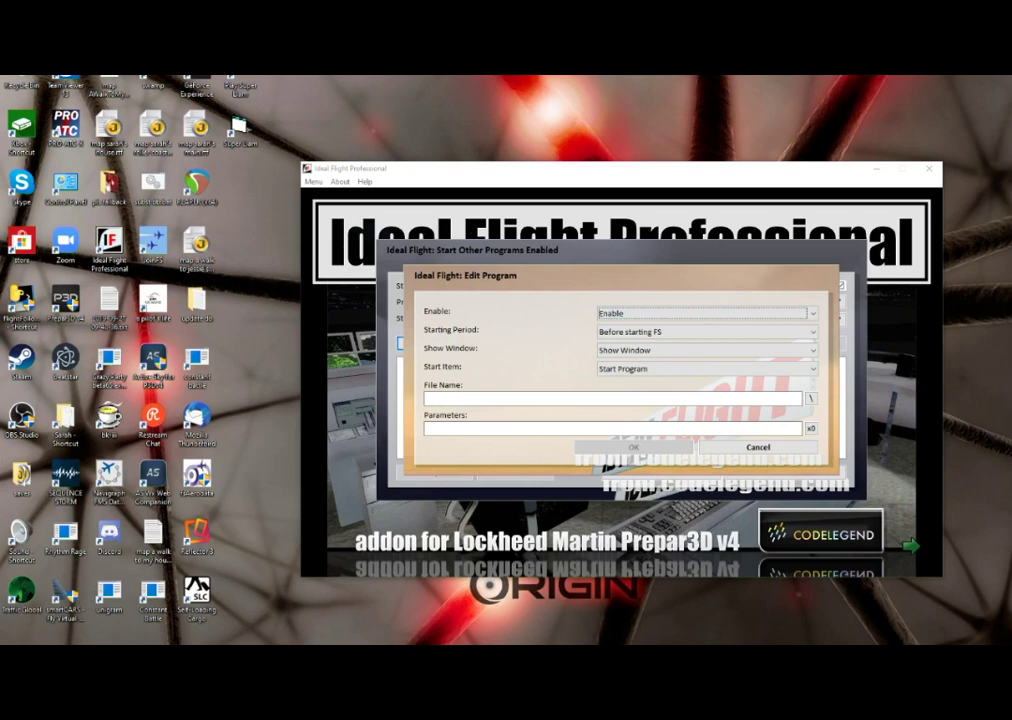
key(Down)
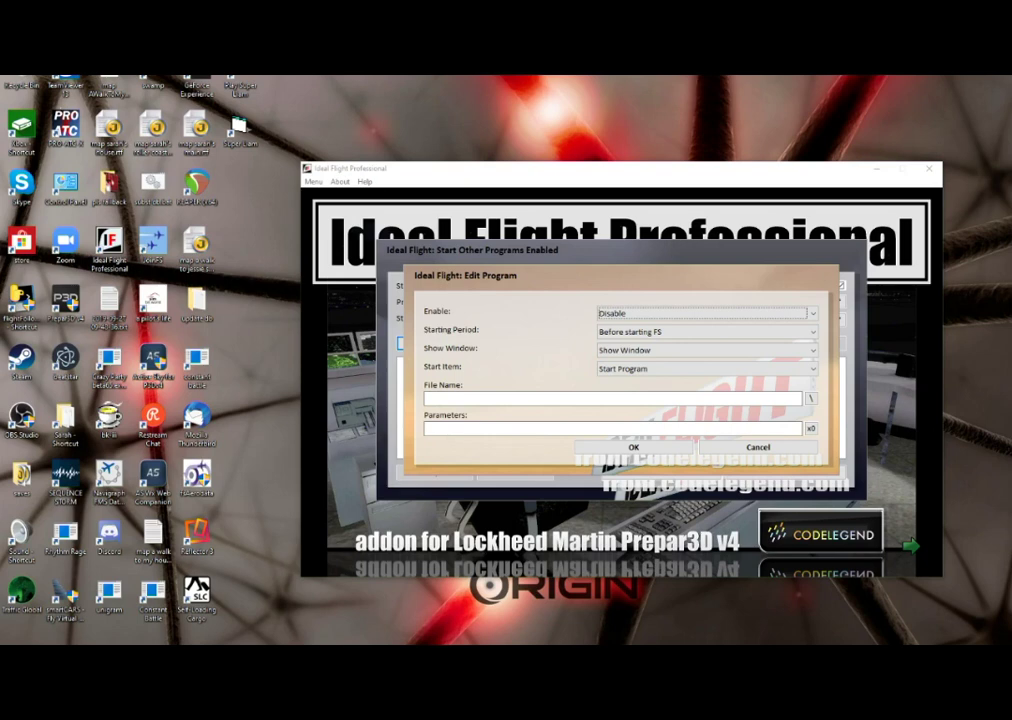
key(Up)
key(Tab)
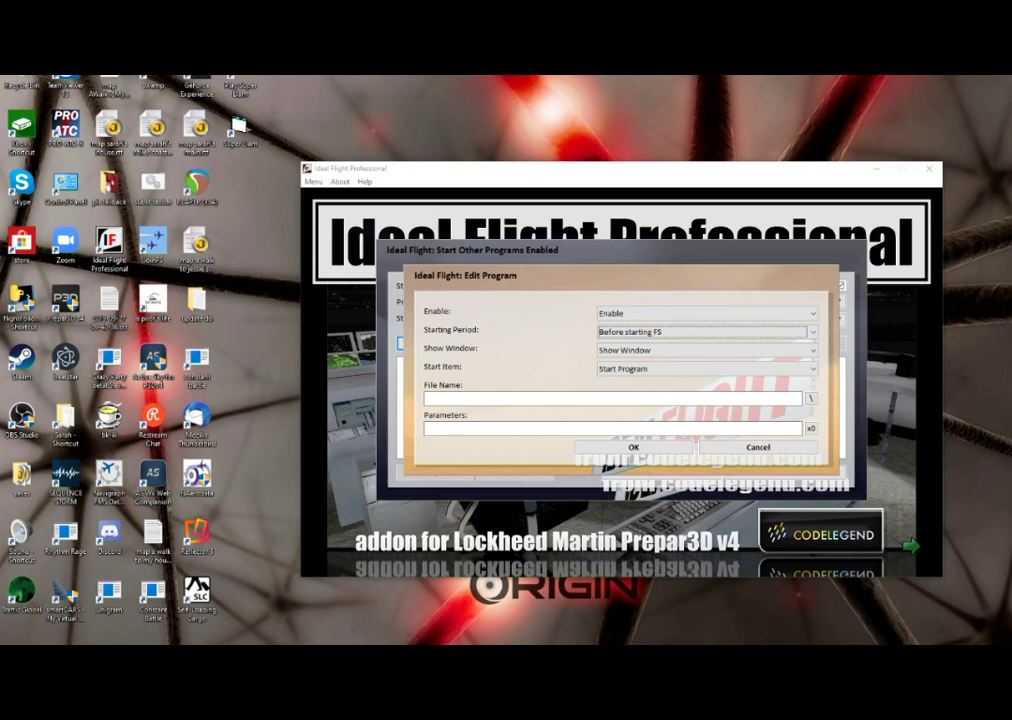
key(Down)
key(Up)
key(Up)
key(Up)
key(Down)
key(Down)
key(Tab)
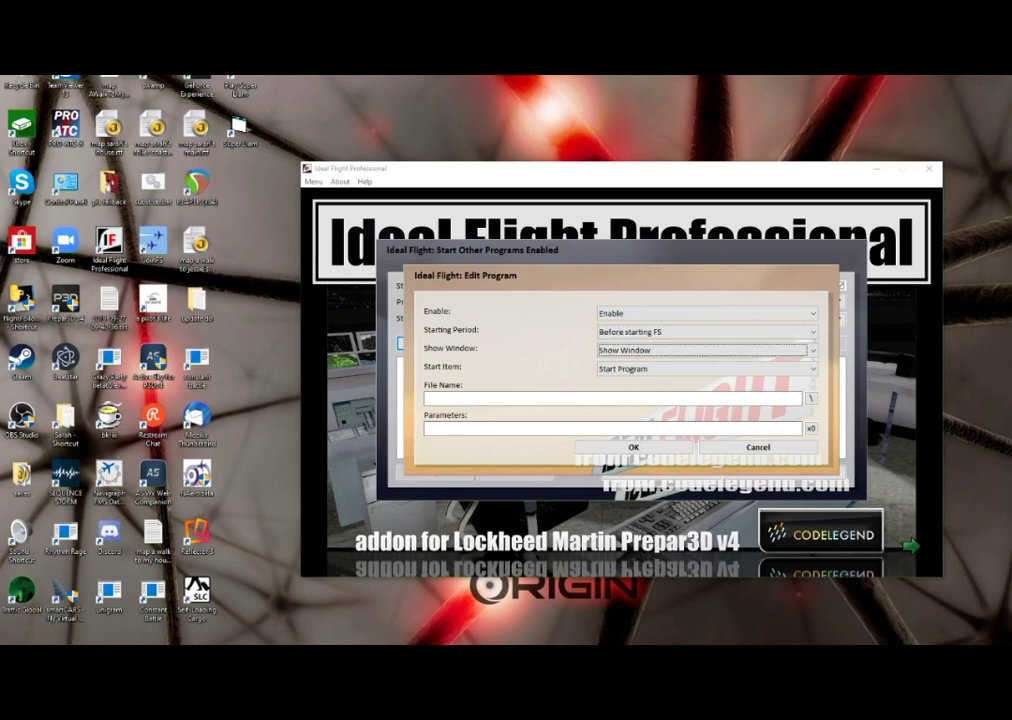
- Make the entry a hidden-window 2-second time delay and save it
key(Down)
key(Tab)
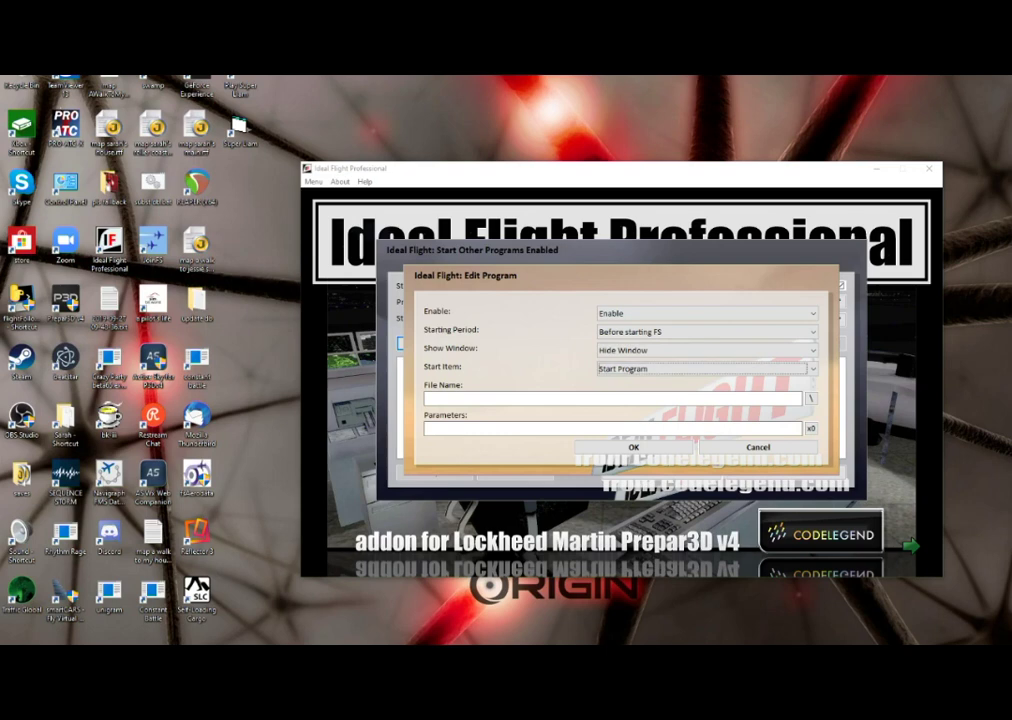
key(Down)
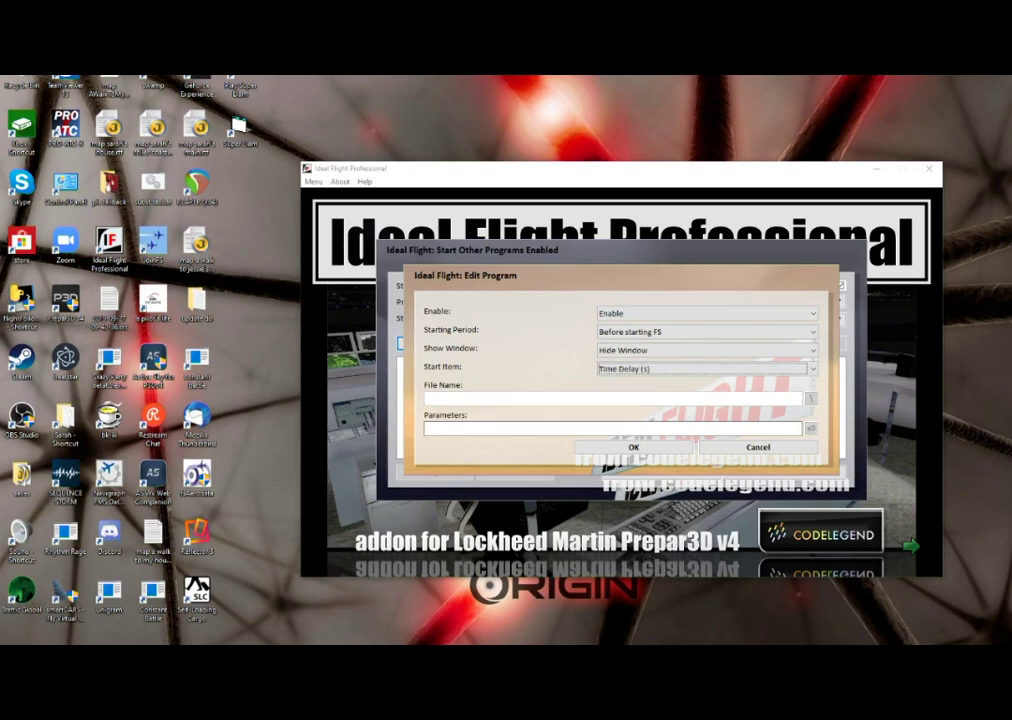
key(Down)
key(Down)
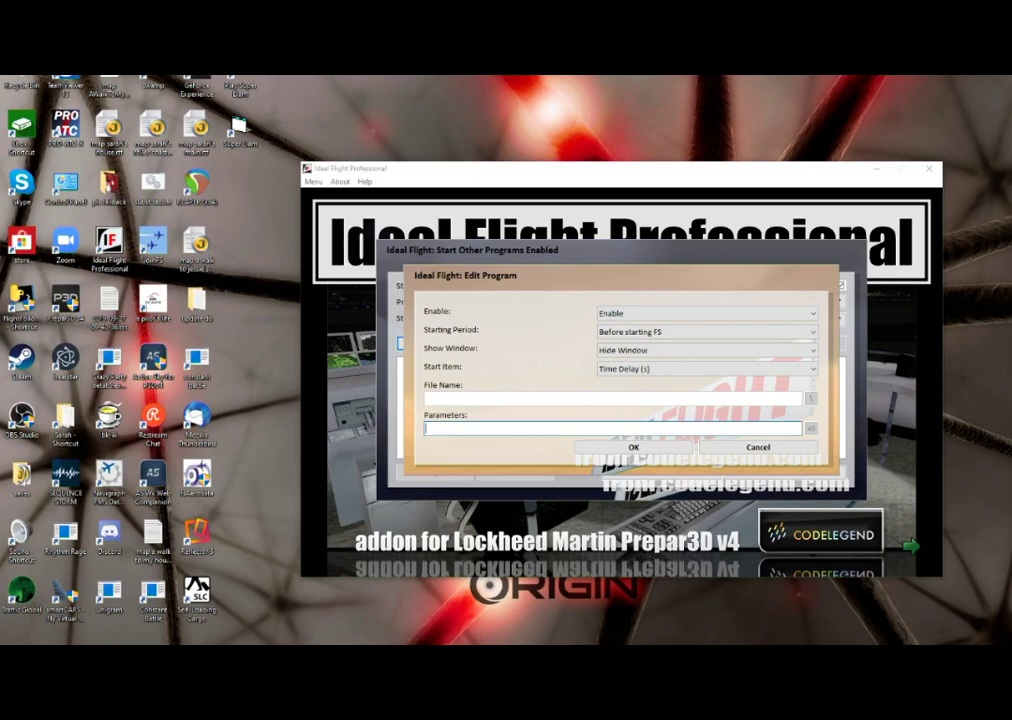
text(2)
key(Return)
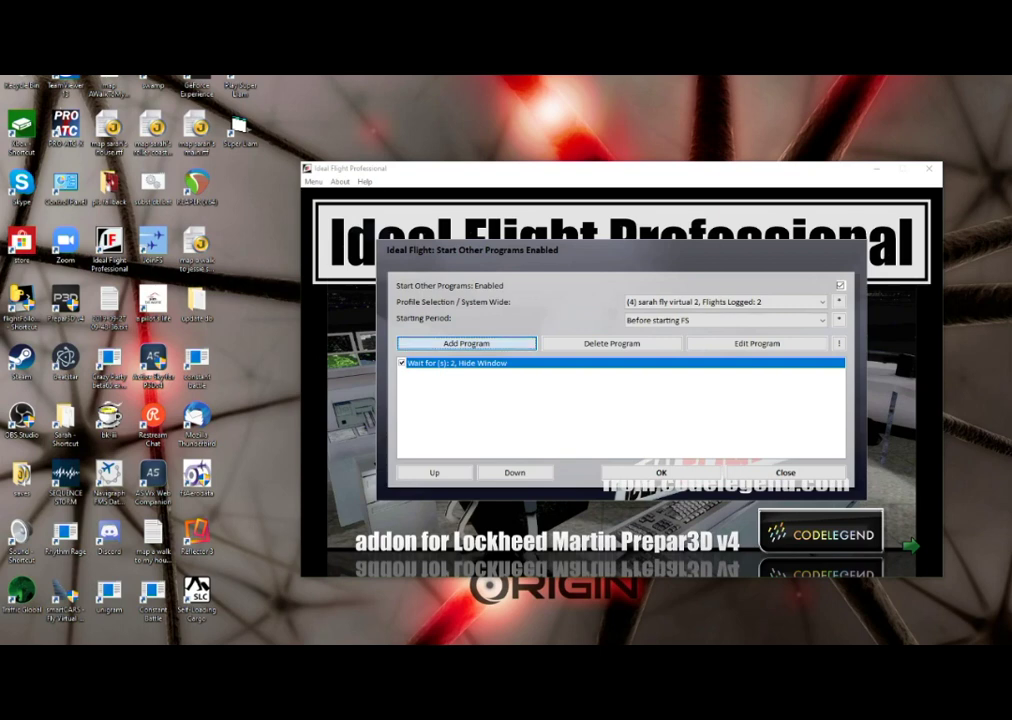
- Add a hidden-window entry pointing to the Active Sky for P3Dv4 shortcut on the Desktop
key(Return)
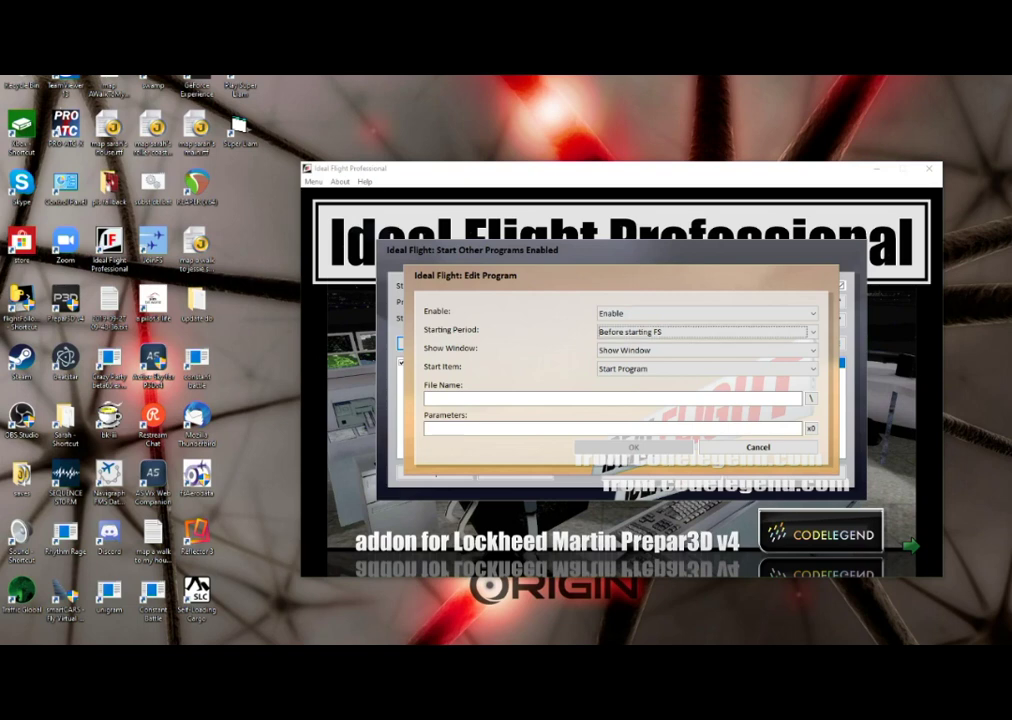
click(700, 350)
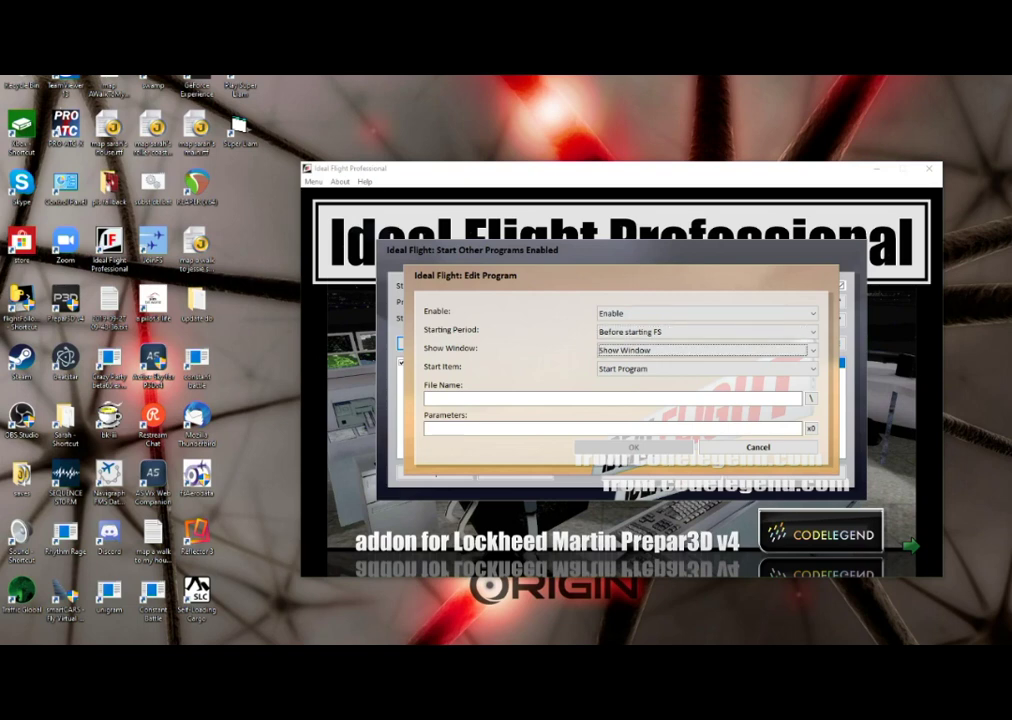
key(Down)
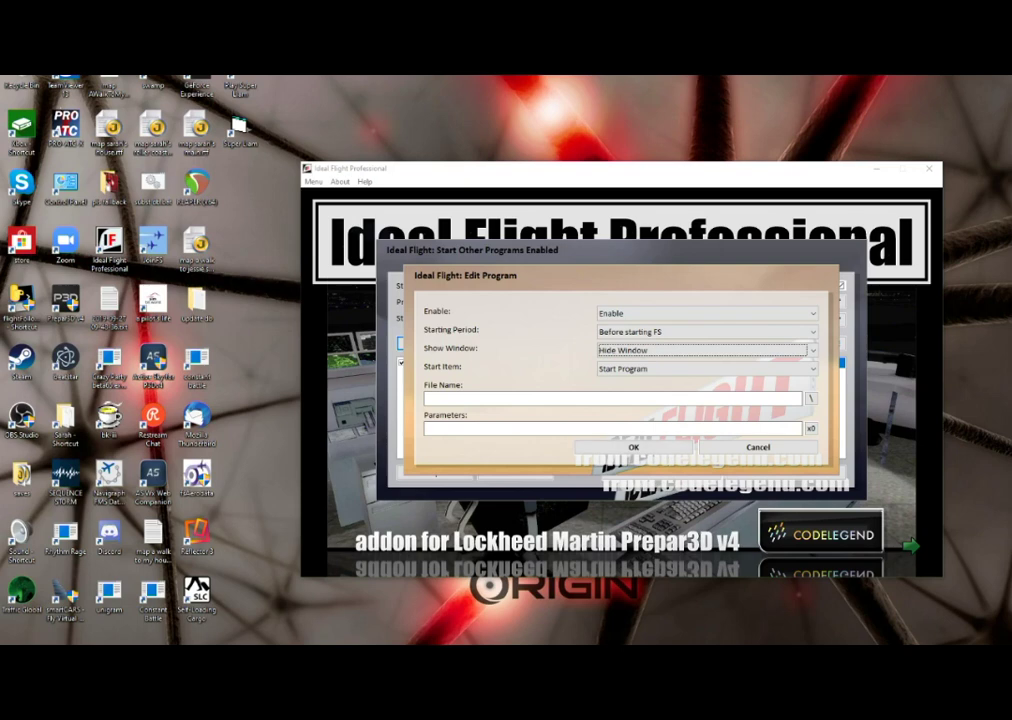
click(700, 368)
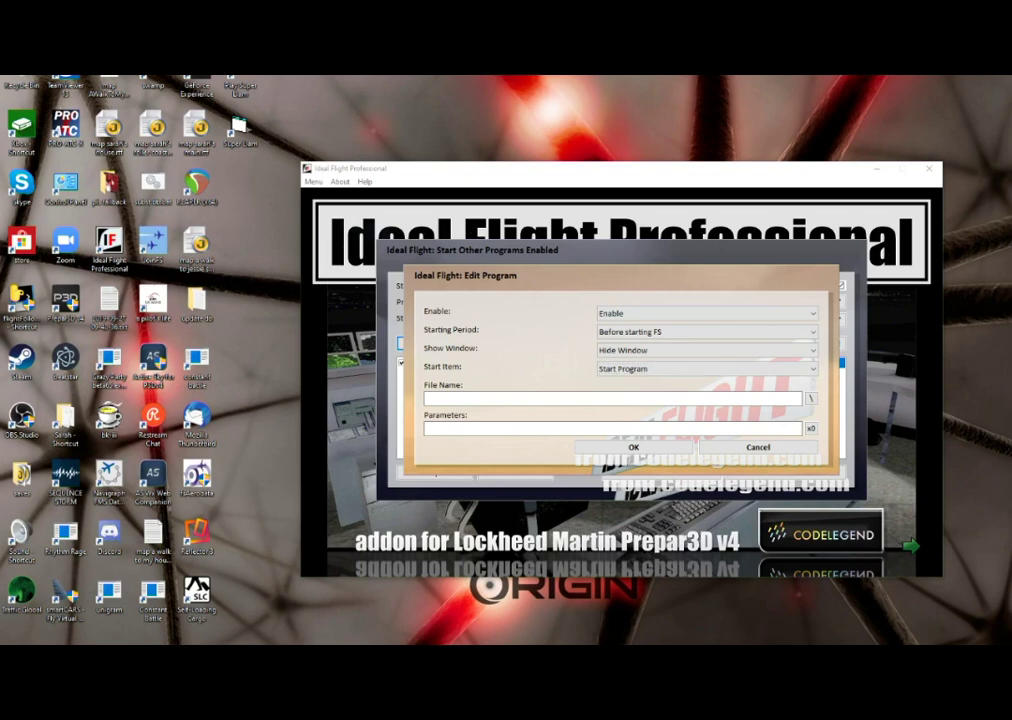
click(811, 398)
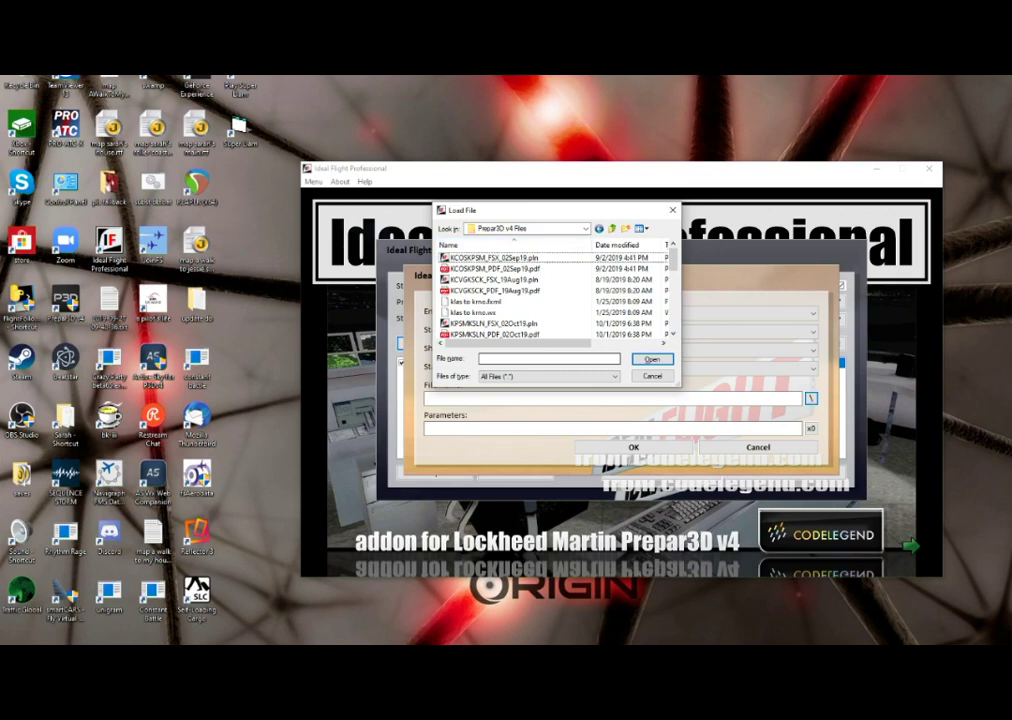
key(BackSpace)
key(BackSpace)
key(a)
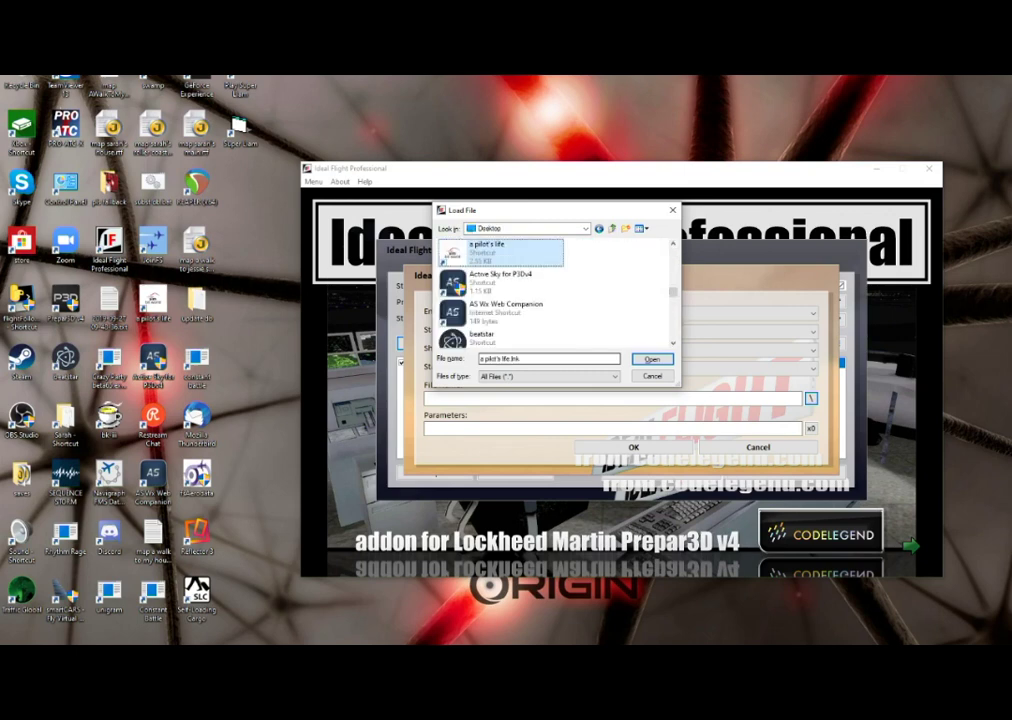
key(Down)
key(Return)
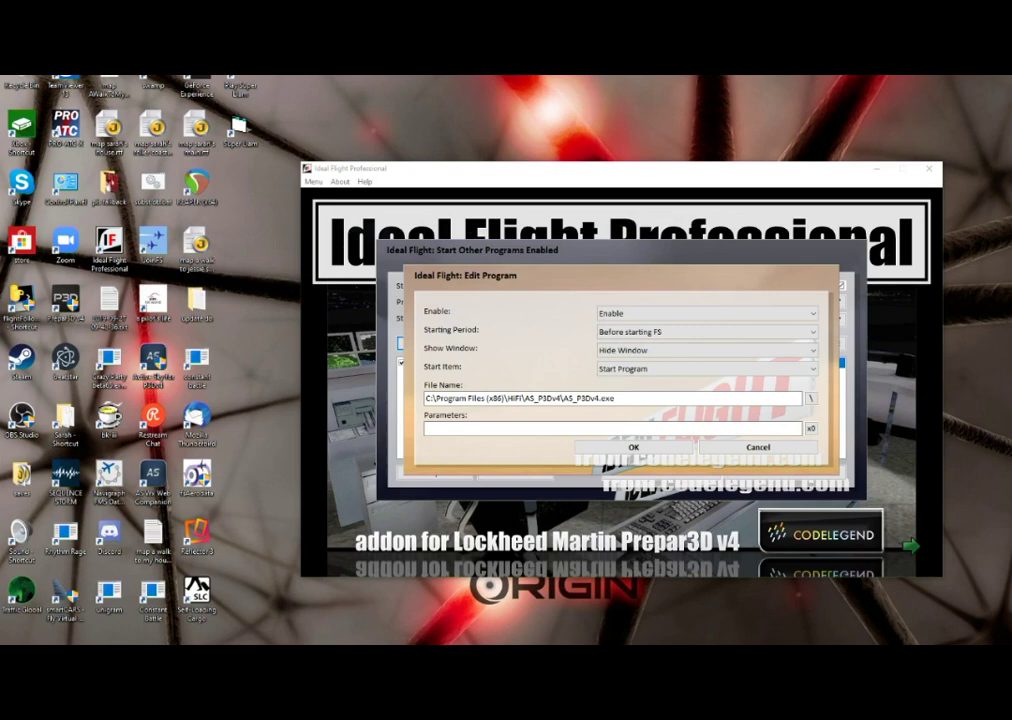
- Set the affinity mask parameter to 0 (IF10AM=0) and save the Active Sky entry
click(426, 428)
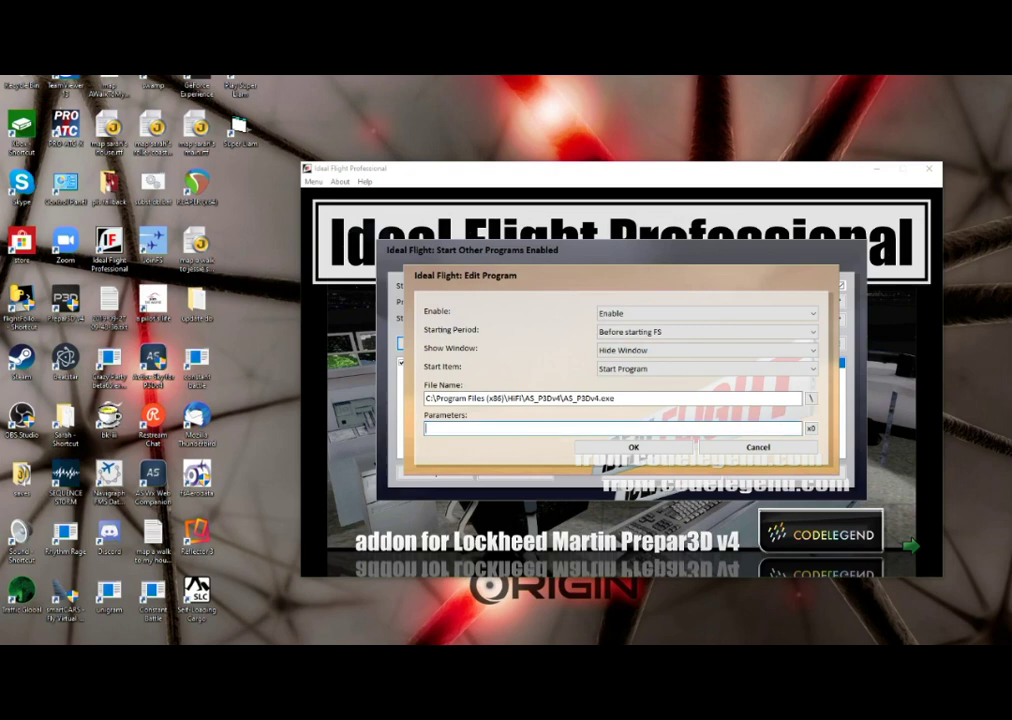
key(Tab)
key(space)
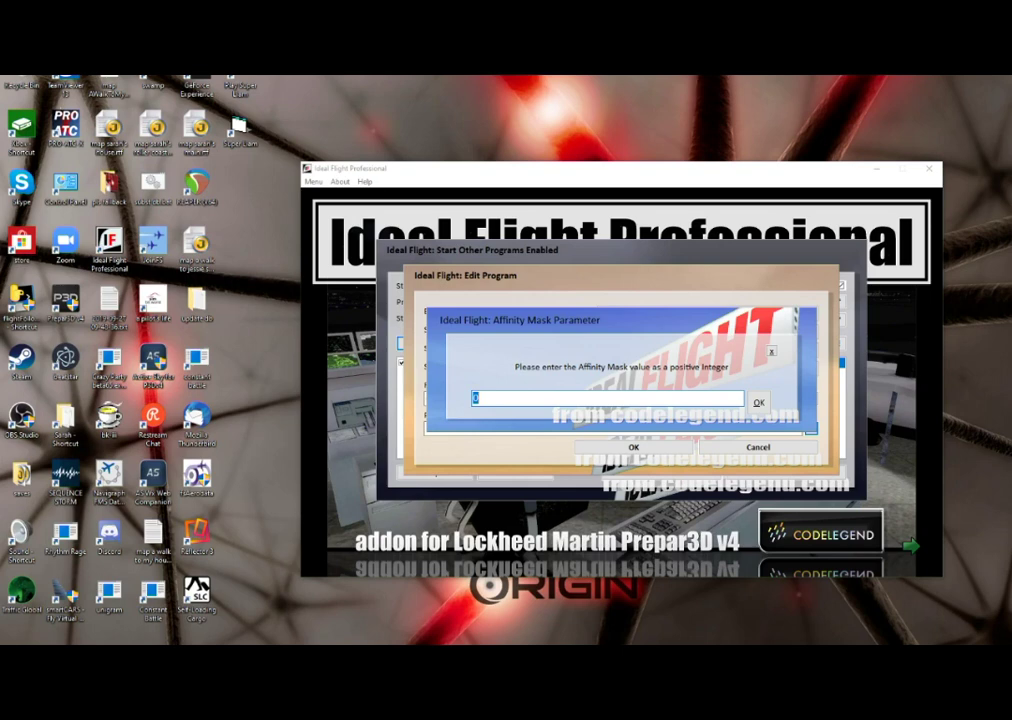
key(Return)
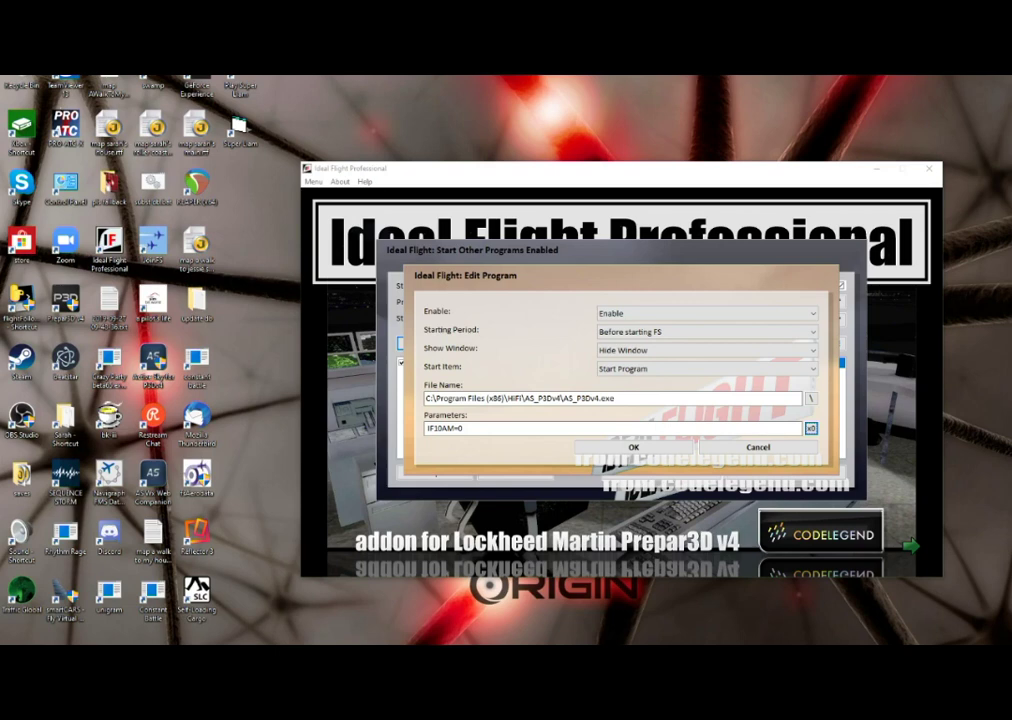
key(Tab)
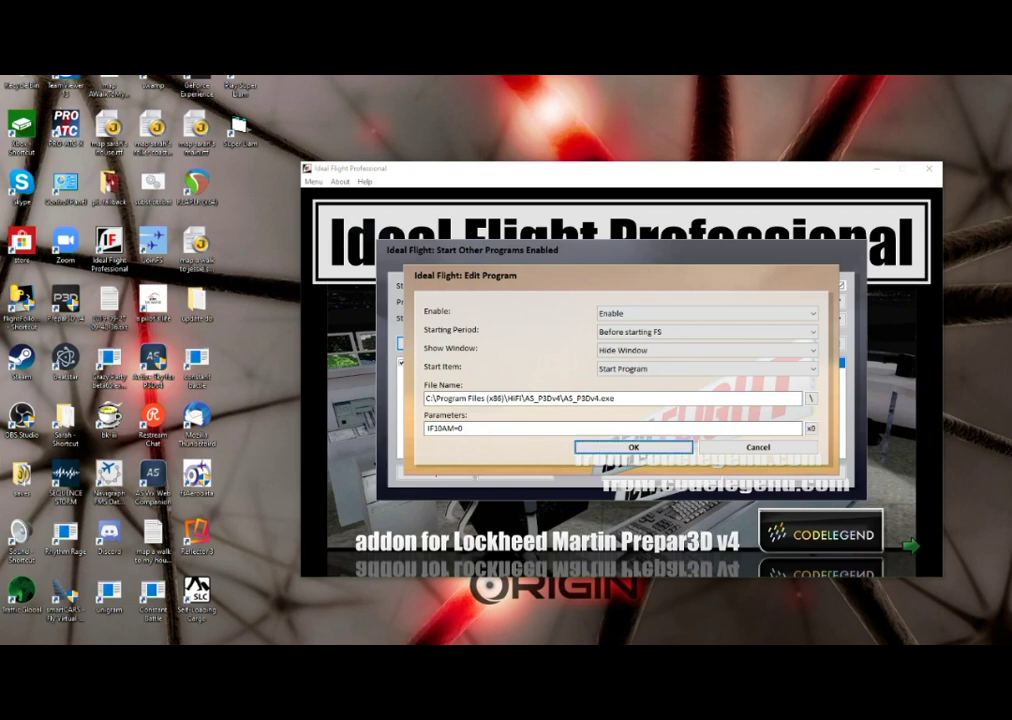
key(Return)
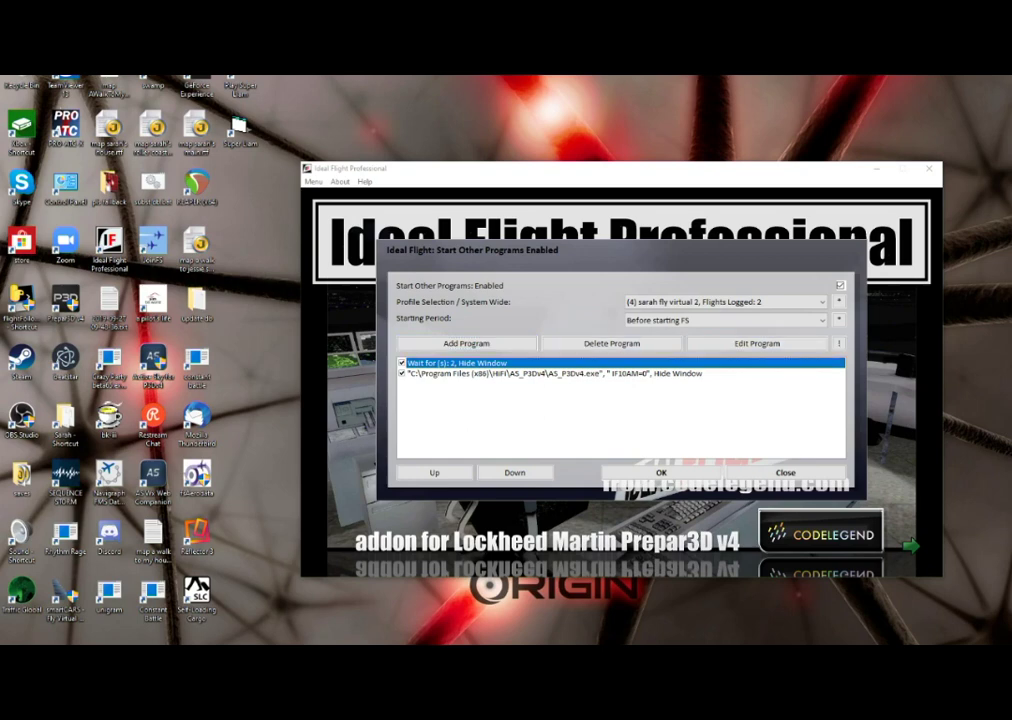
- Select the Active Sky entry in the launch list and scroll down
click(555, 373)
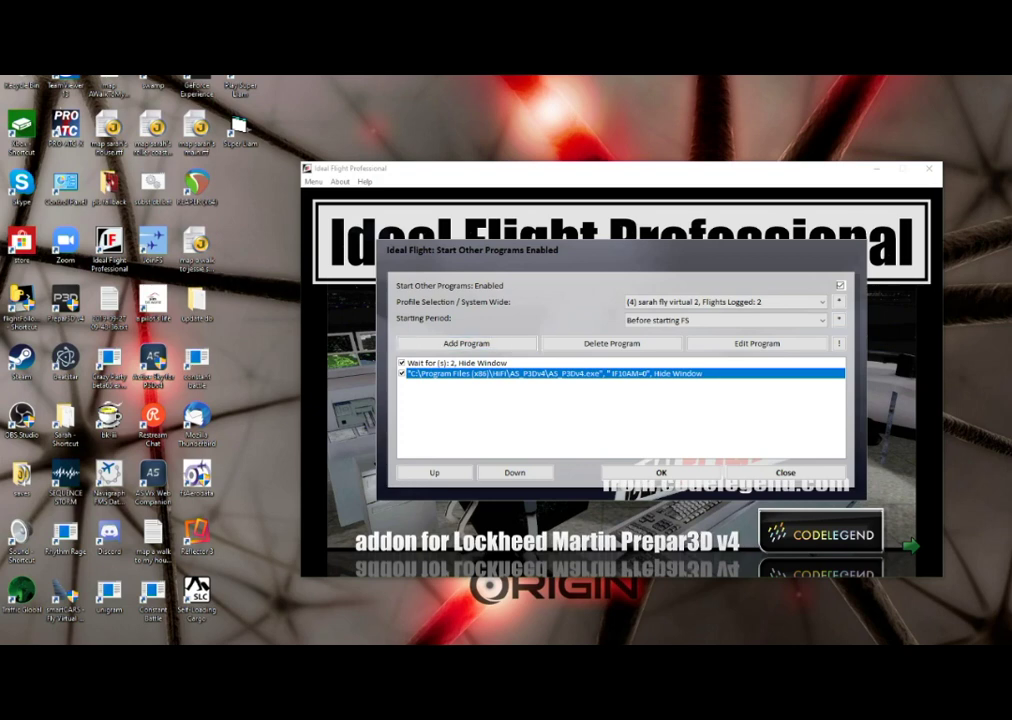
scroll(720, 320, down, 1)
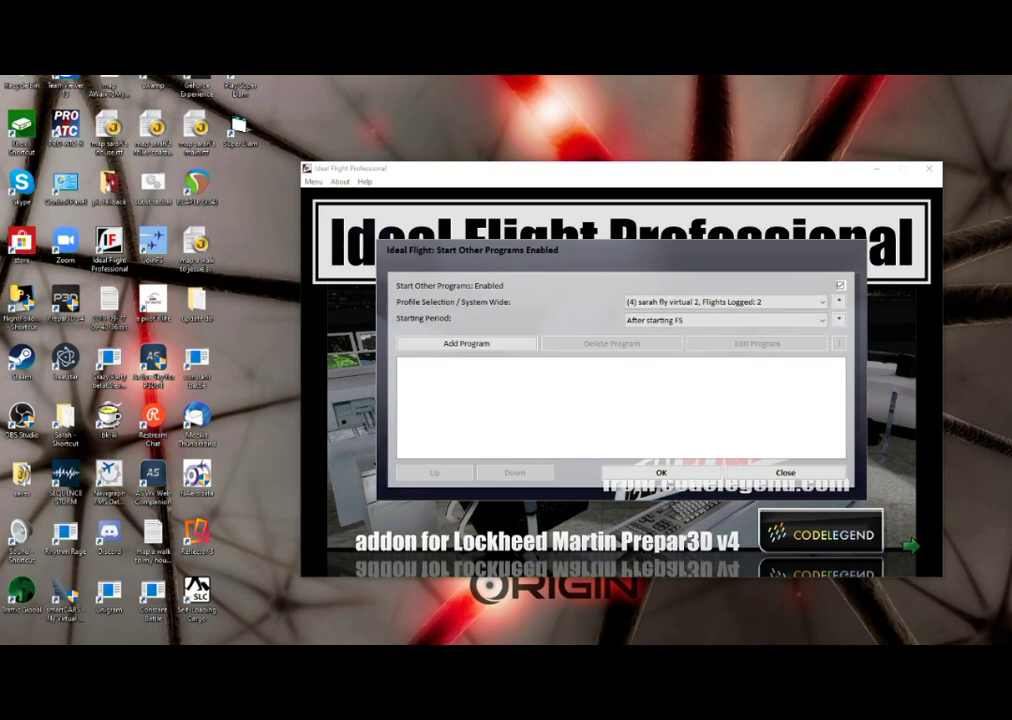
- Switch to the 40-flight pilot profile and show its programs for all periods
key(Up)
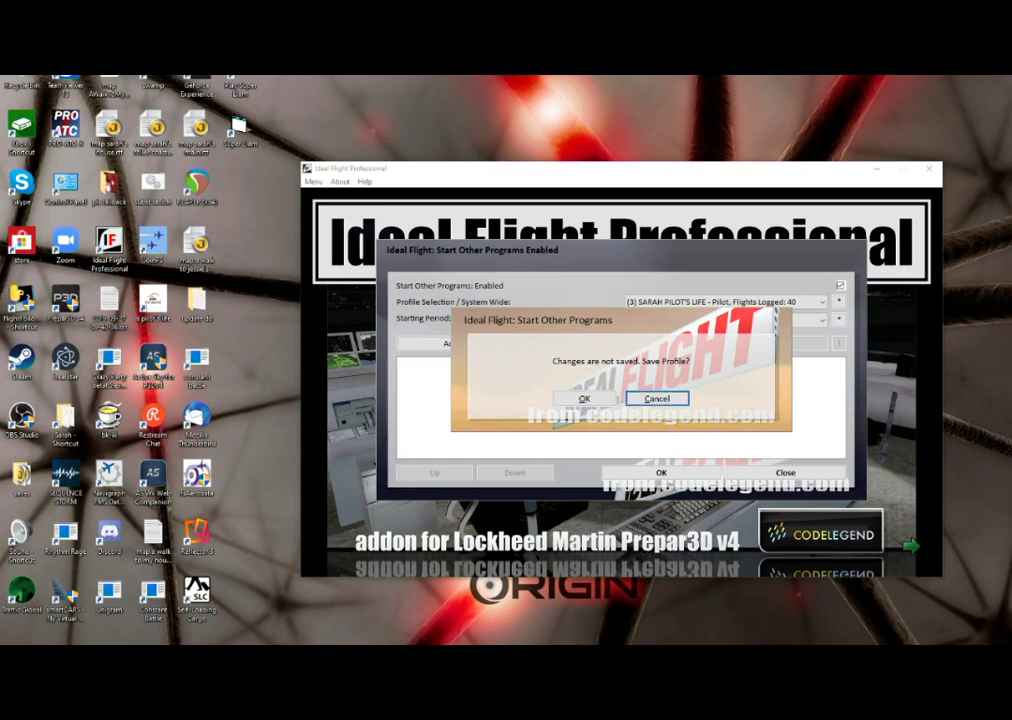
key(Return)
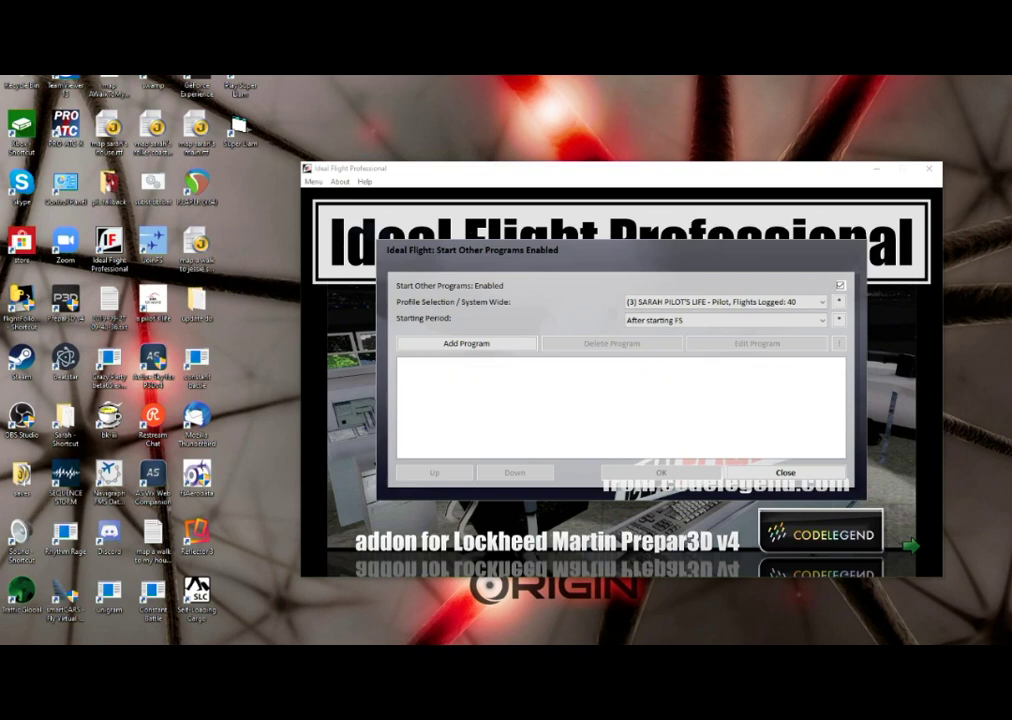
click(720, 320)
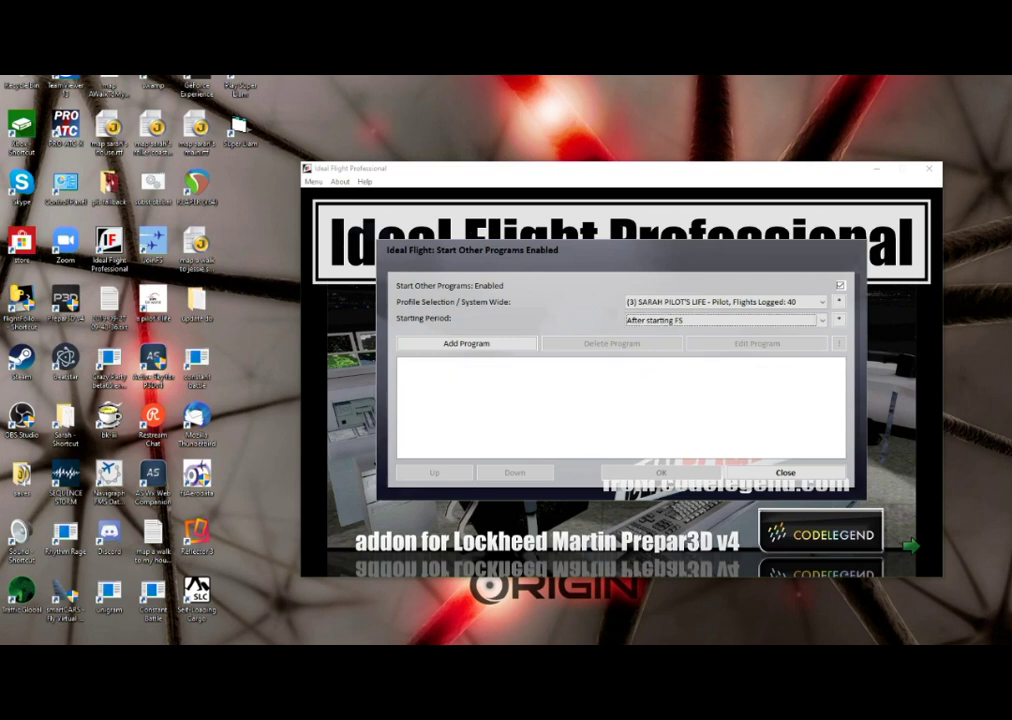
key(Up)
key(Up)
key(Up)
key(Up)
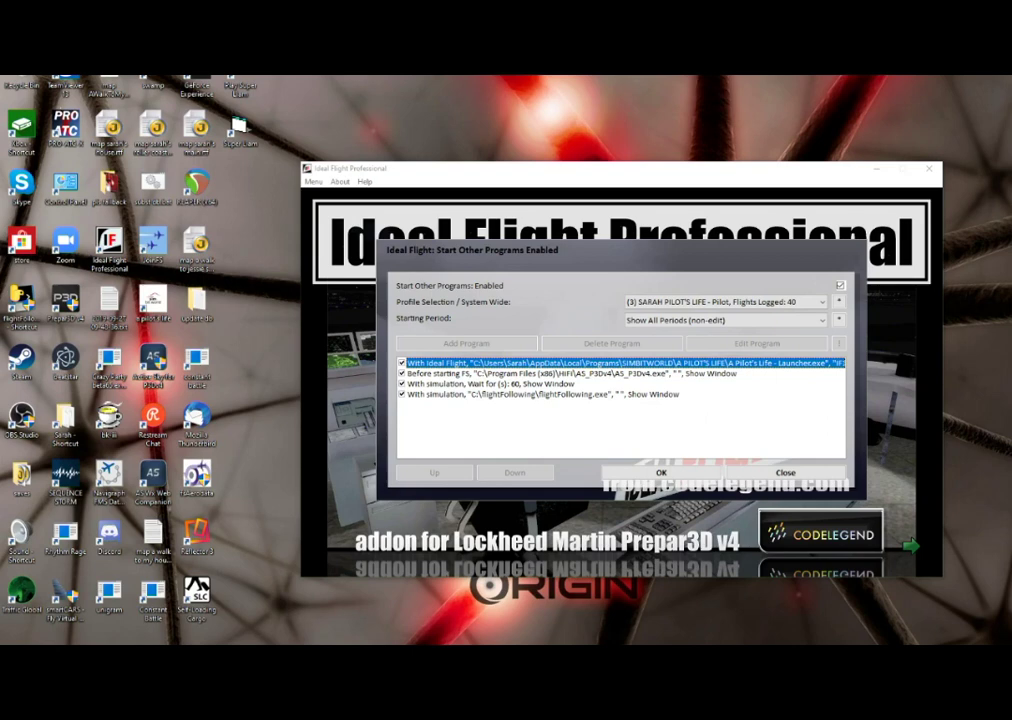
- Review the Before starting FS, 60-second wait, flightFollowing and A Pilot's Life launcher entries
click(570, 373)
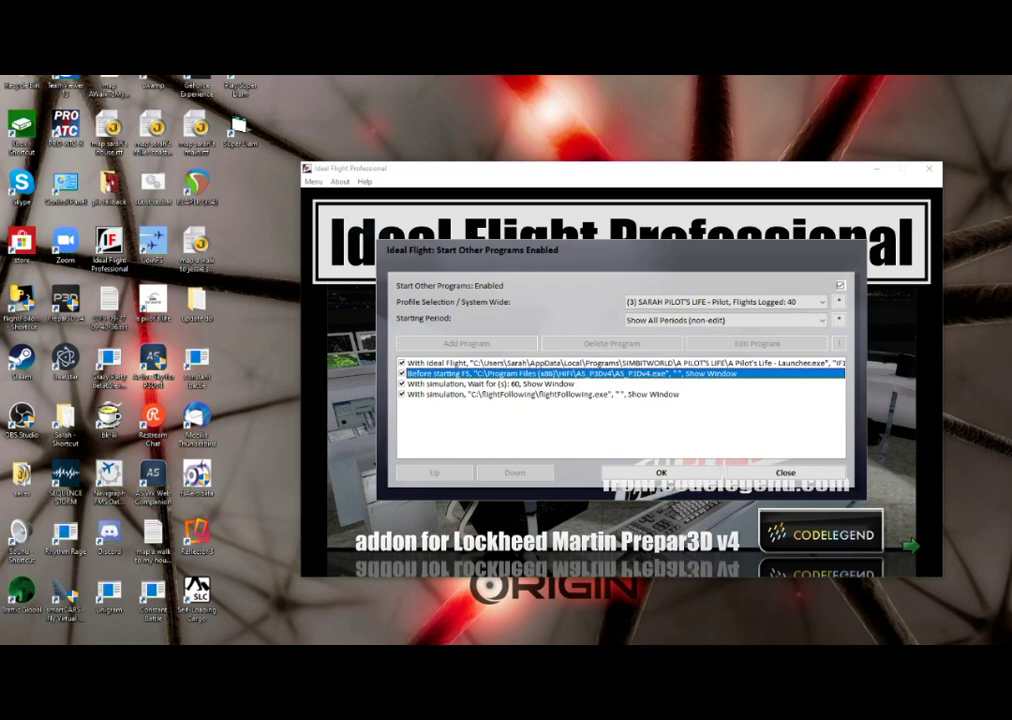
click(490, 384)
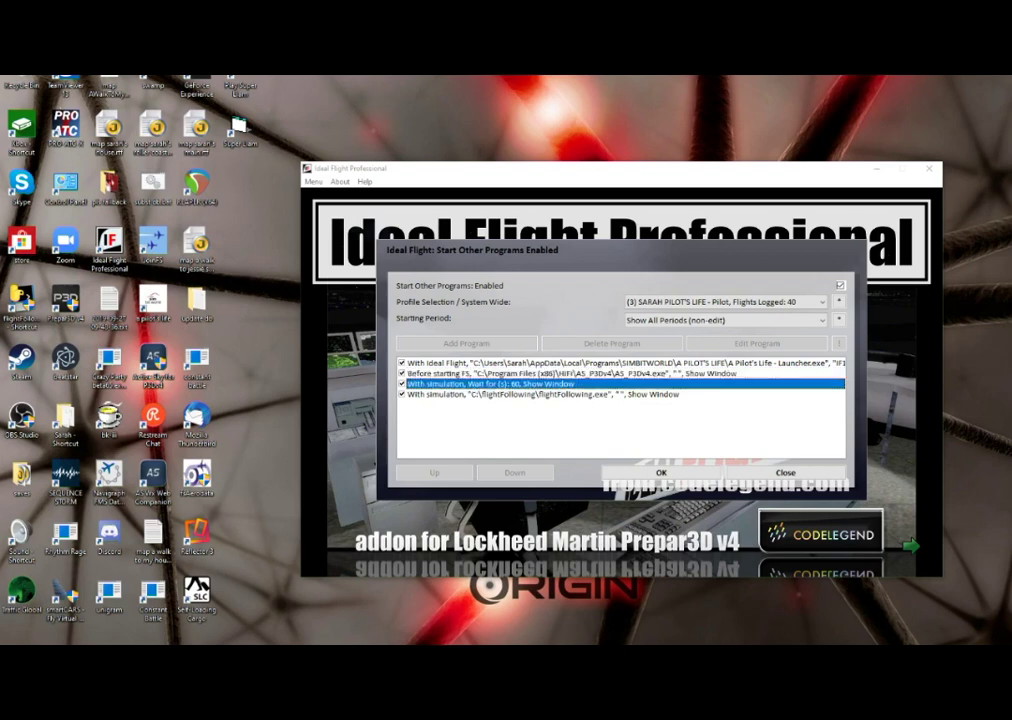
click(540, 394)
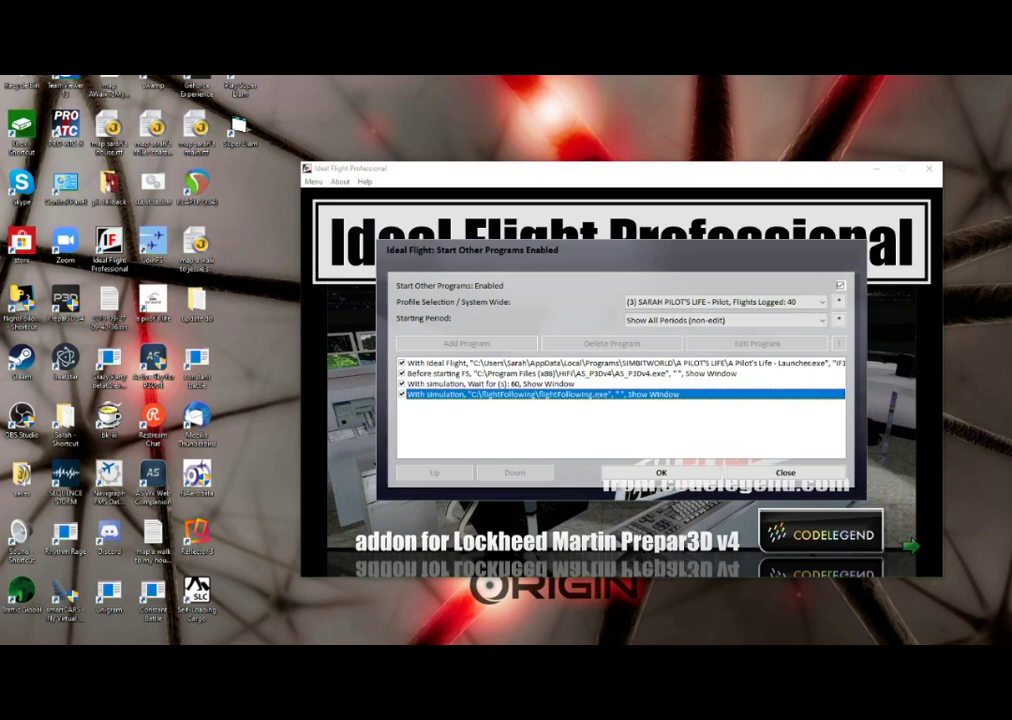
key(Up)
key(Up)
key(Up)
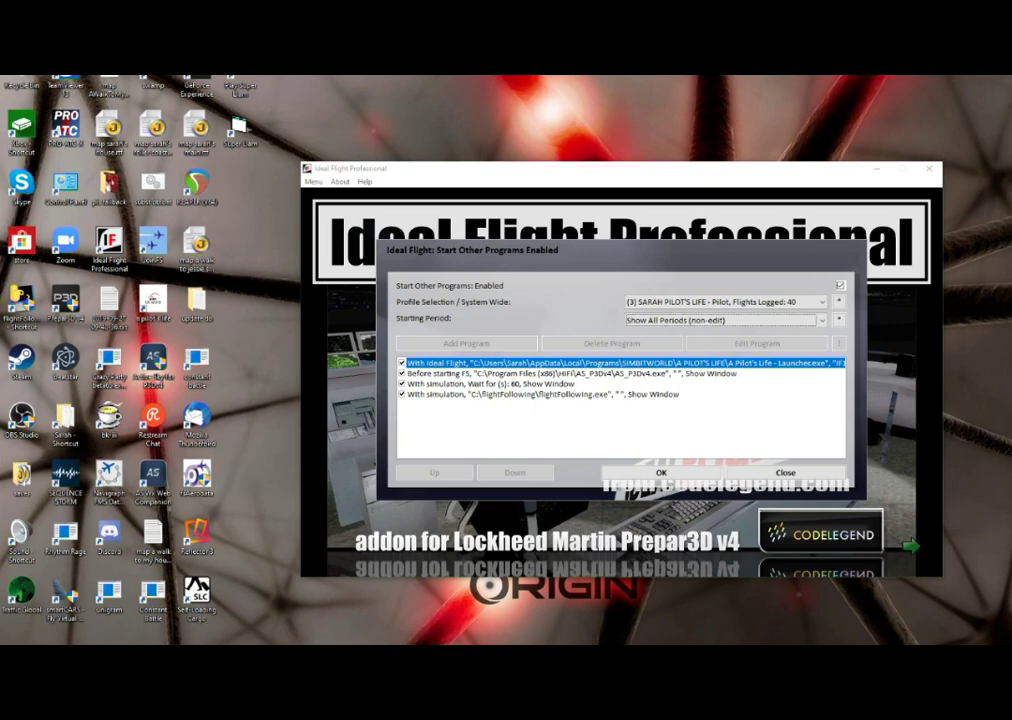
scroll(720, 320, down, 1)
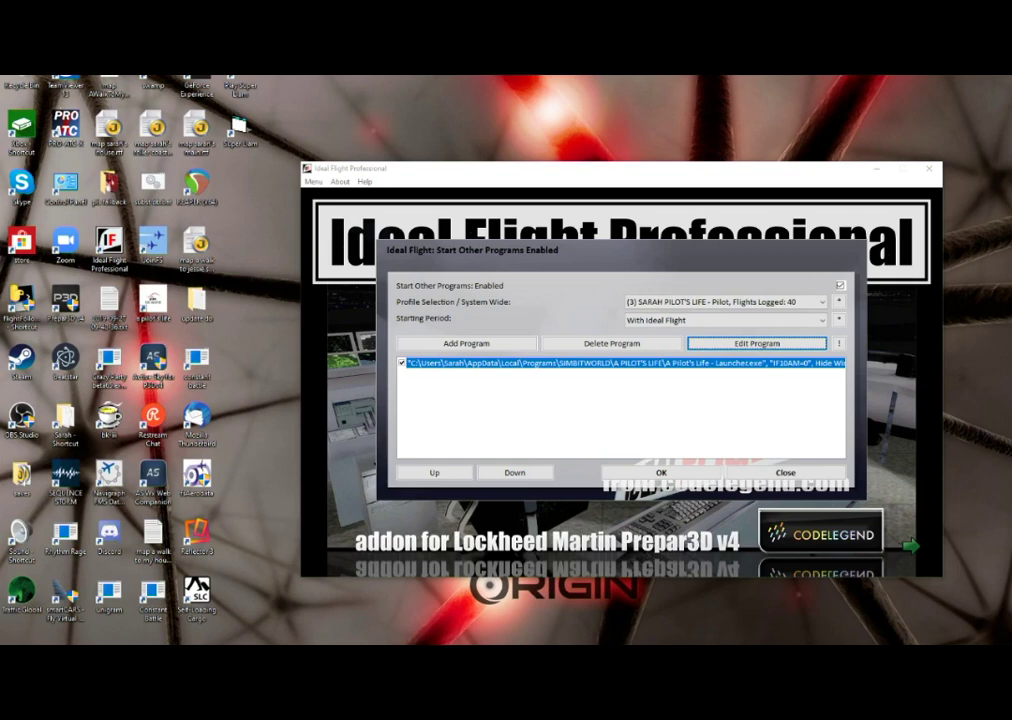
- Set the A Pilot's Life launcher entry's Enable option to Disable and confirm
click(757, 343)
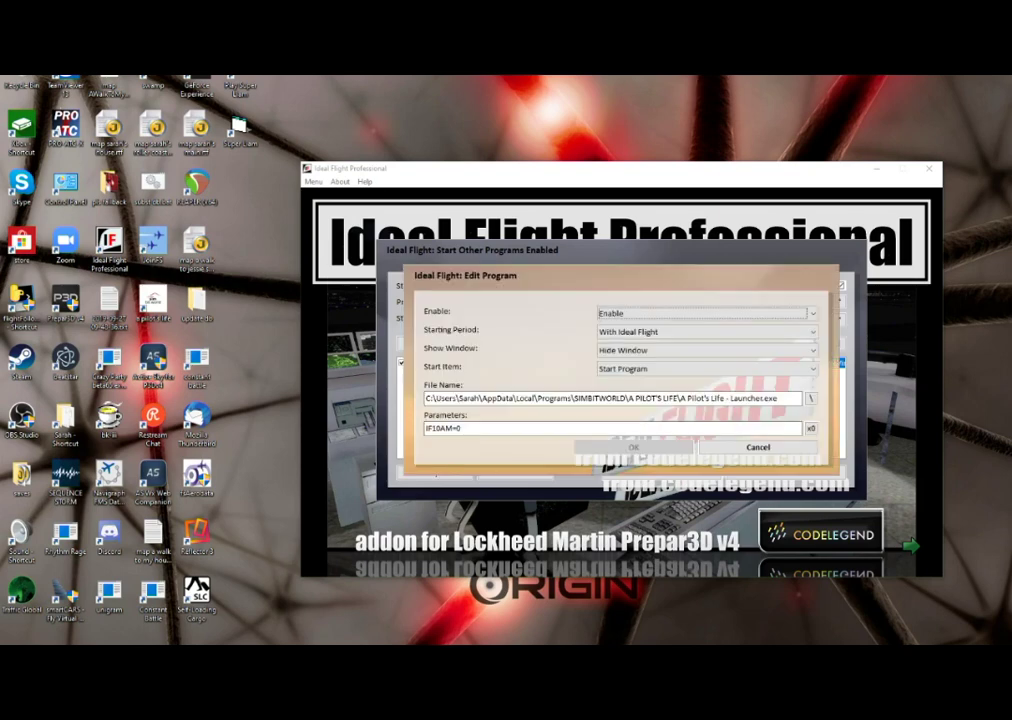
key(Down)
key(Up)
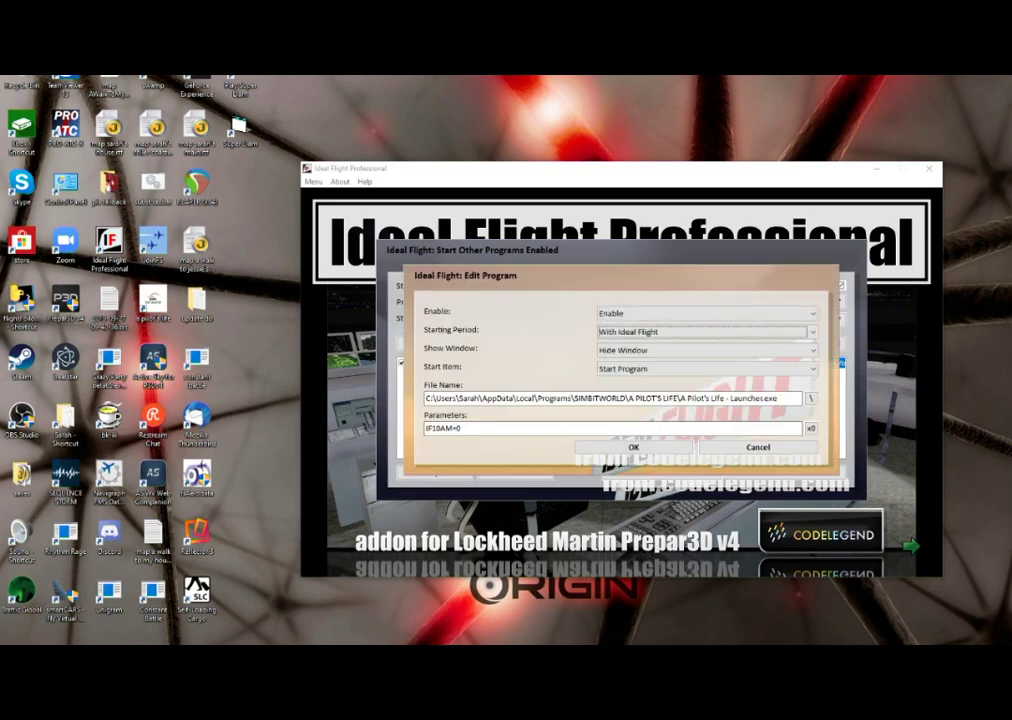
key(shift+Tab)
key(Down)
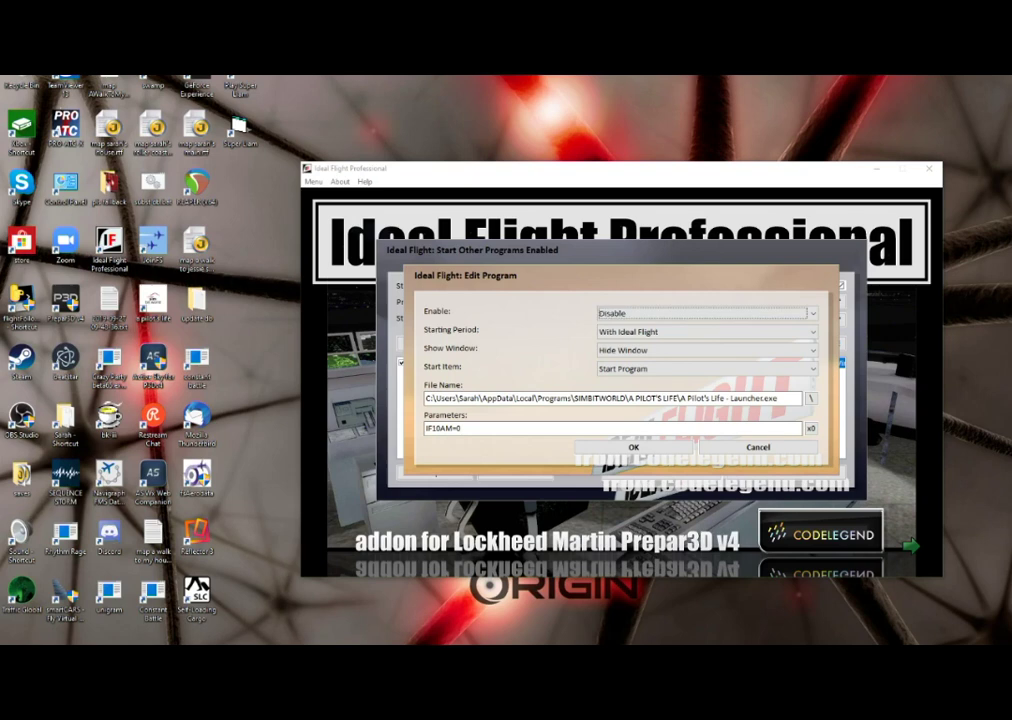
key(shift+Tab)
key(shift+Tab)
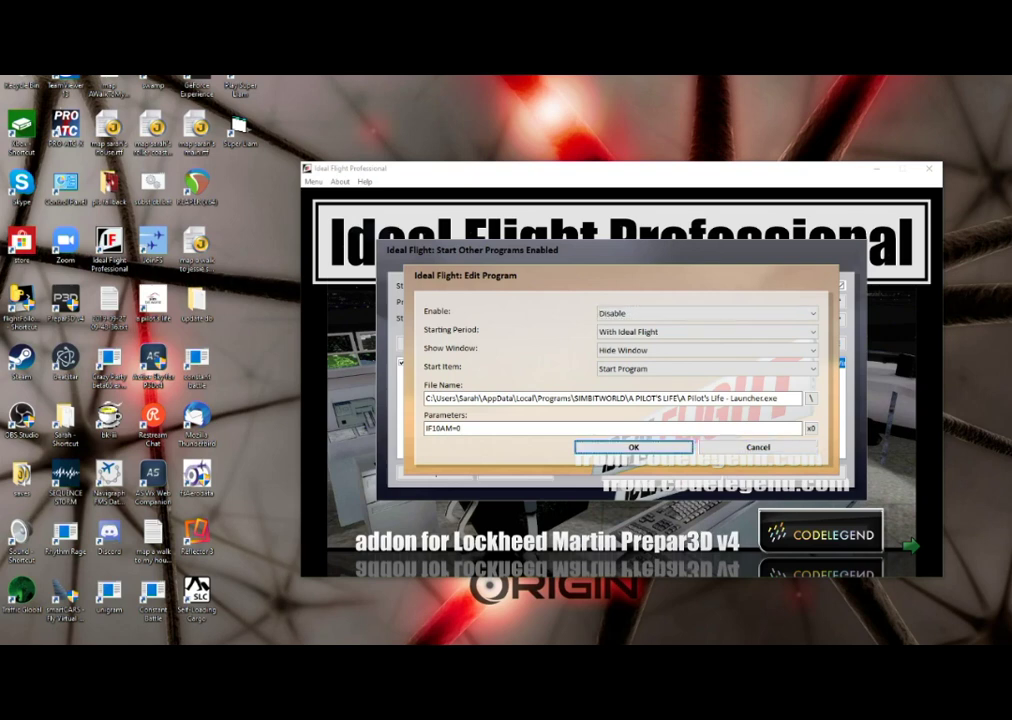
key(Return)
key(Tab)
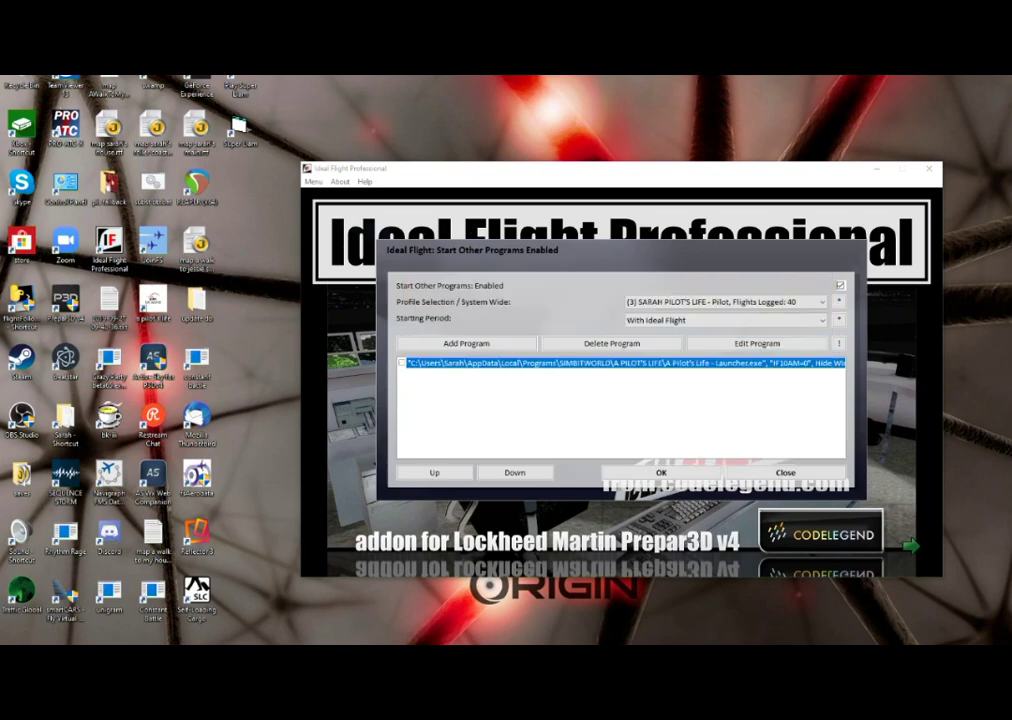
key(Tab)
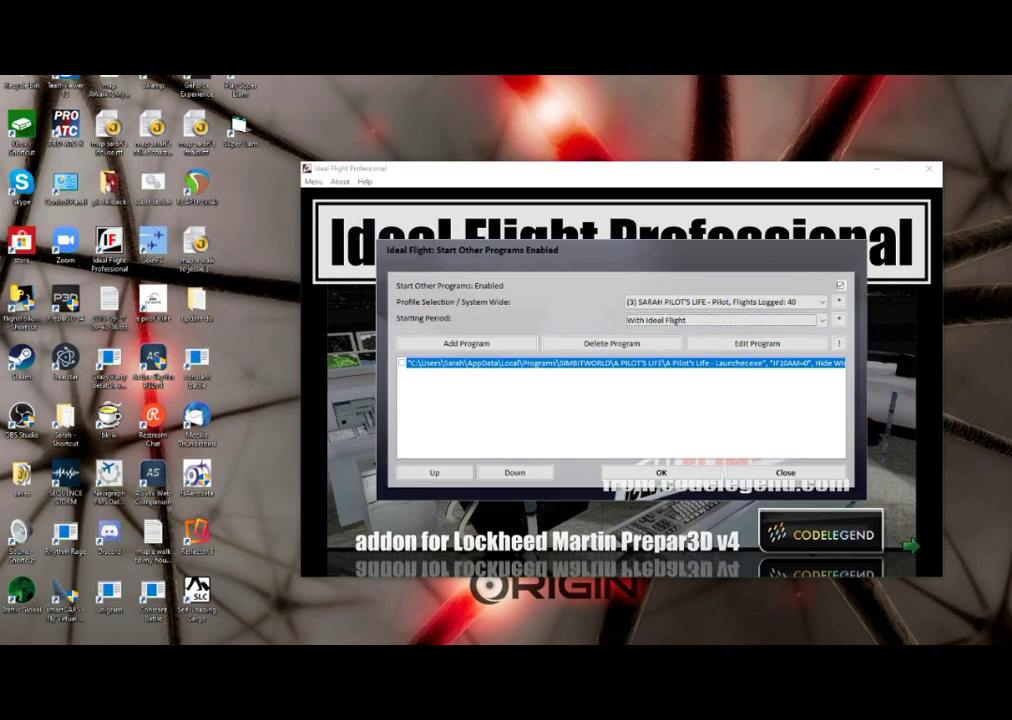
key(shift+Tab)
key(shift+Tab)
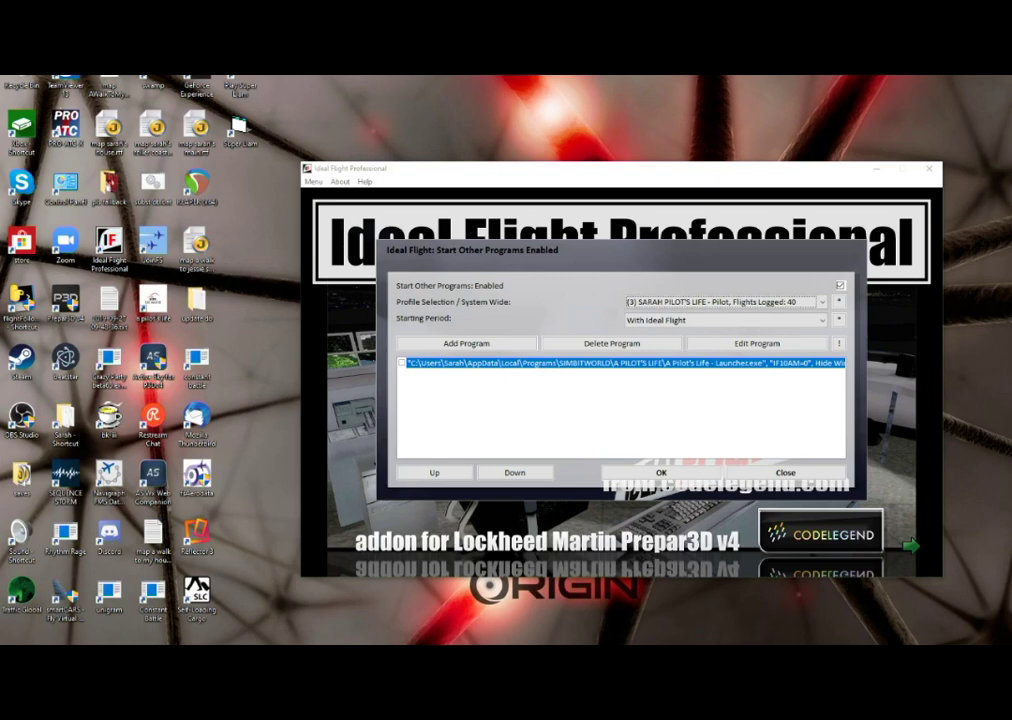
- Save the profile, switch to the 2-flight fourth profile, and show its With simulation period
key(Down)
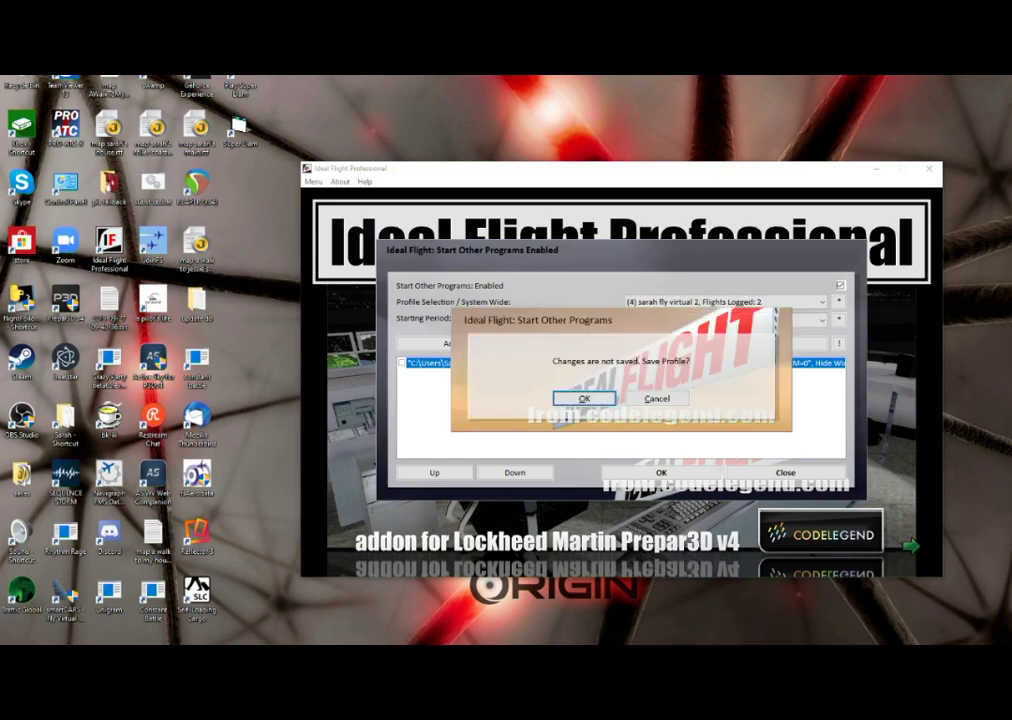
key(Tab)
key(Tab)
key(Return)
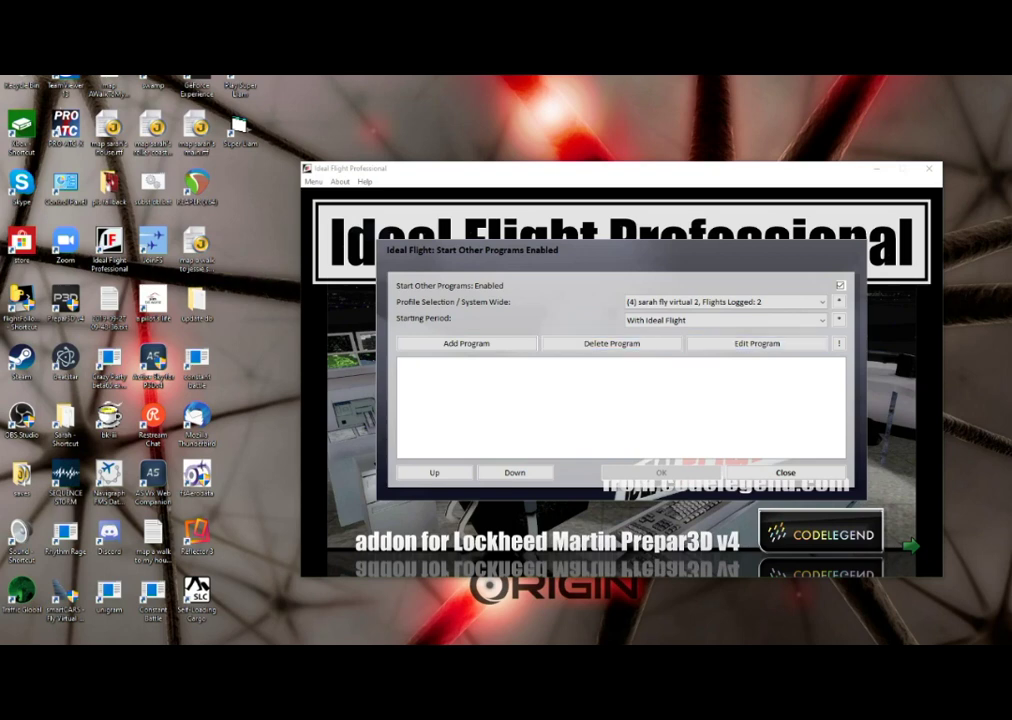
key(Down)
key(Down)
key(Down)
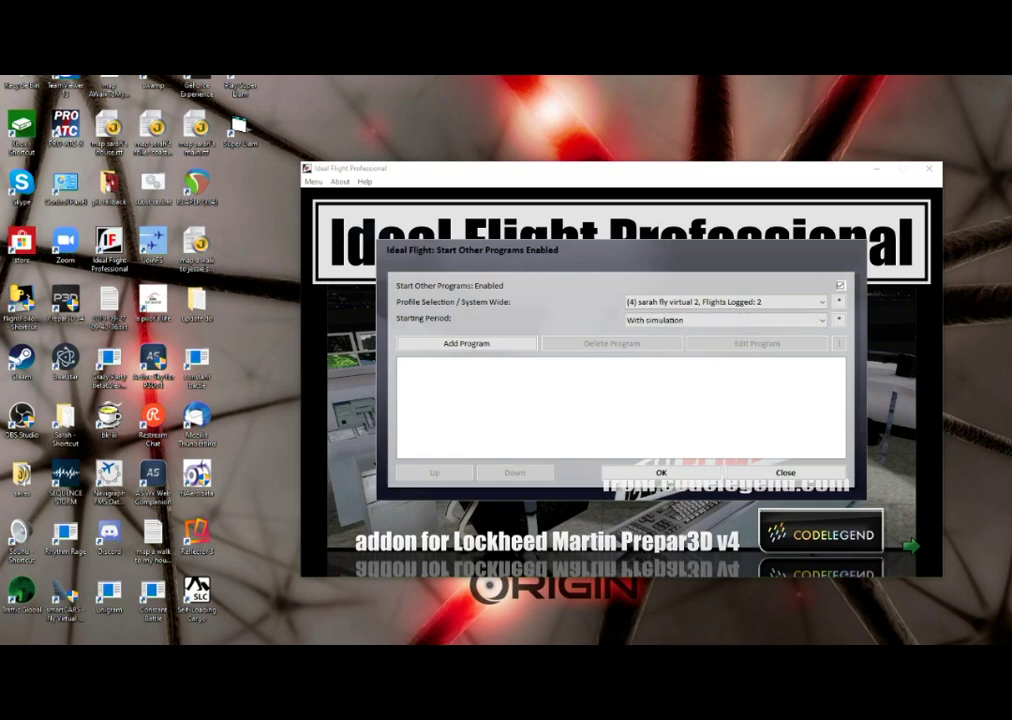
key(Tab)
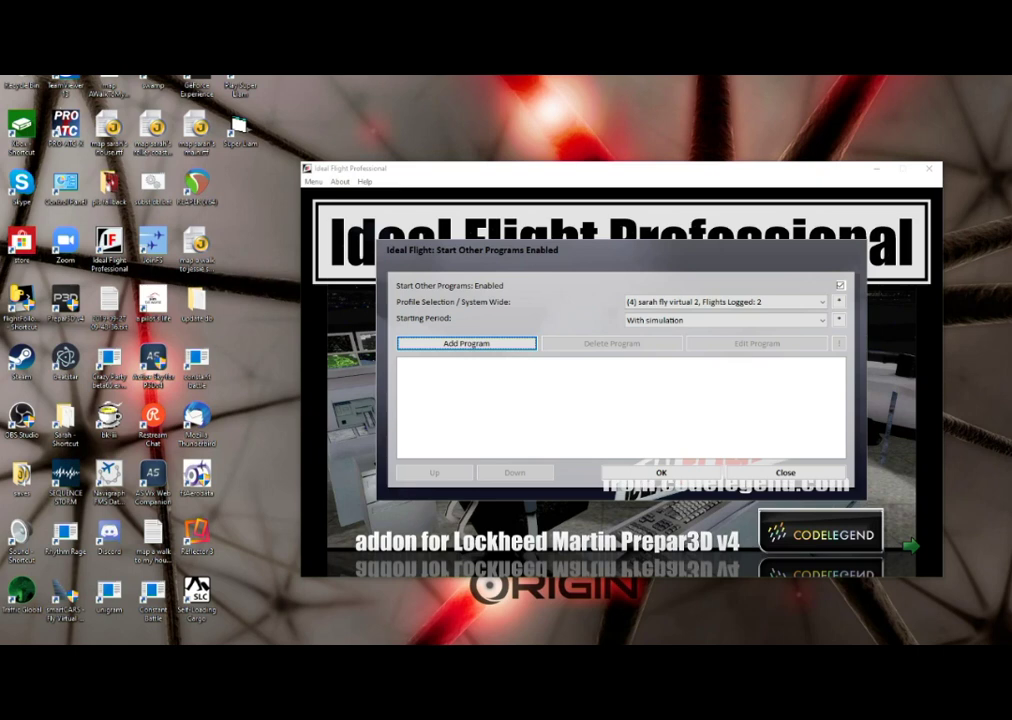
- Add a Hide Window, Time Delay (s) entry with parameter 10 to the With simulation list
key(Return)
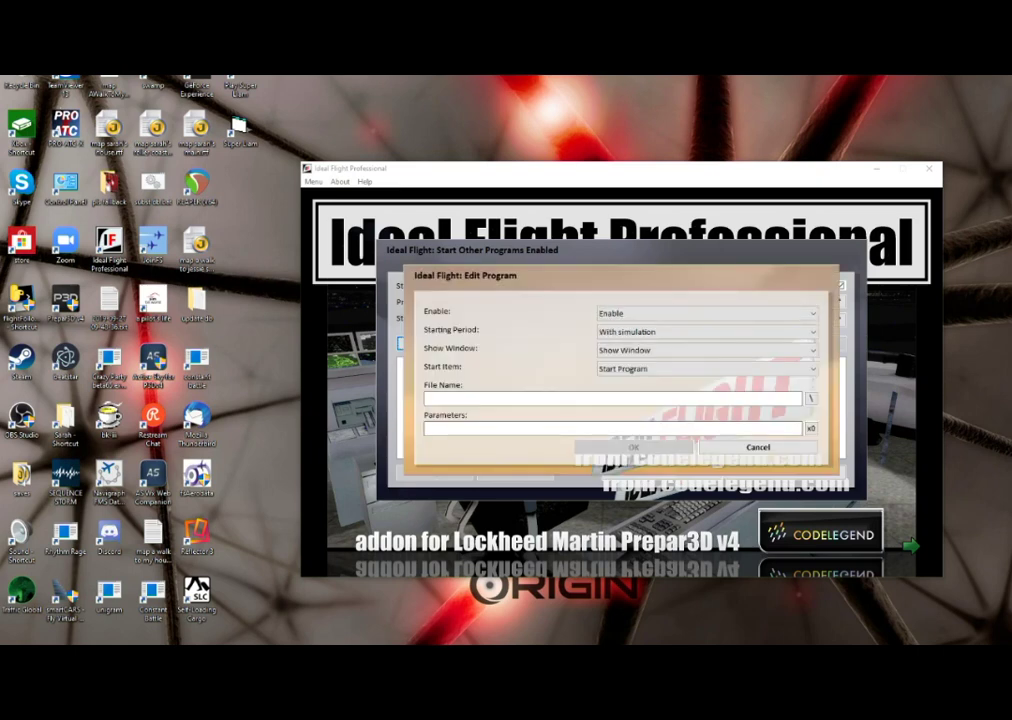
click(700, 350)
key(Down)
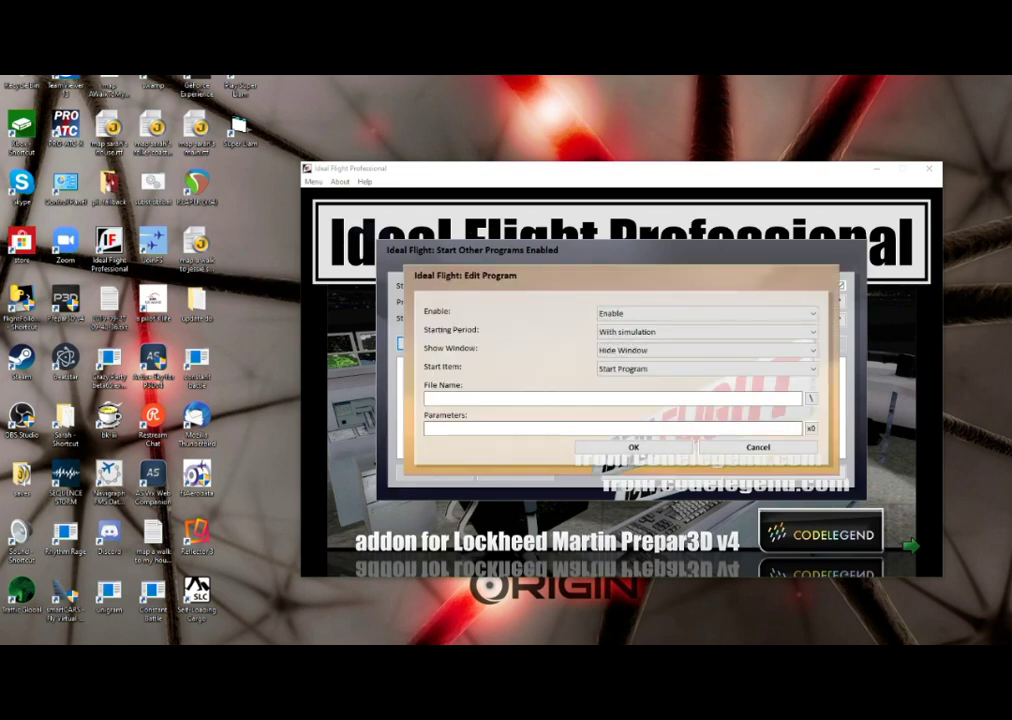
key(Tab)
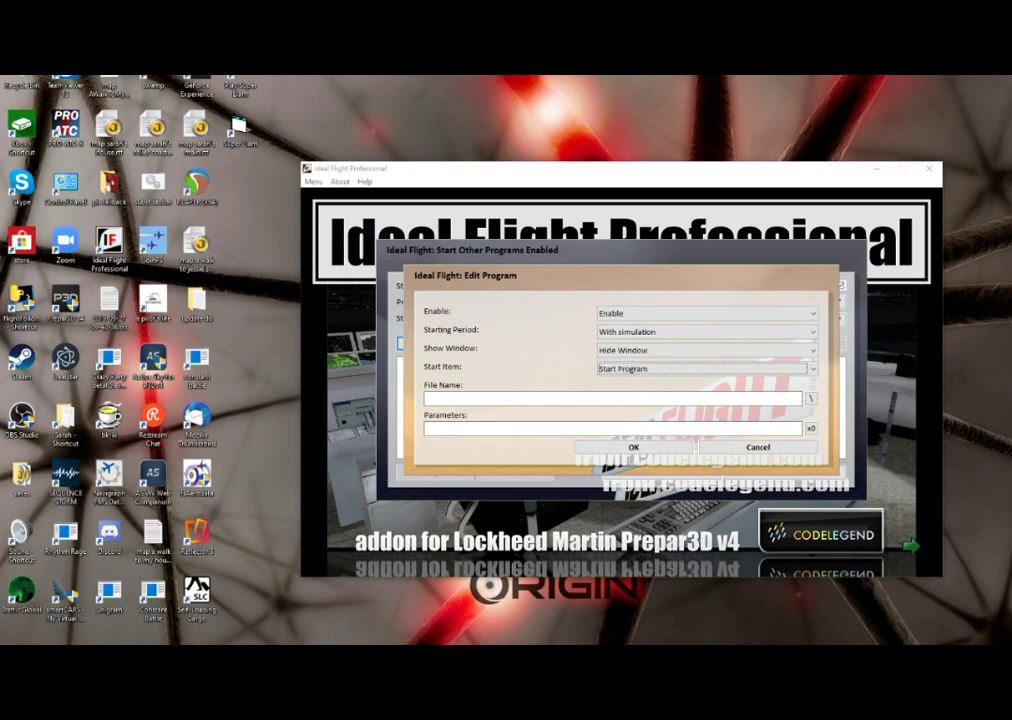
key(Down)
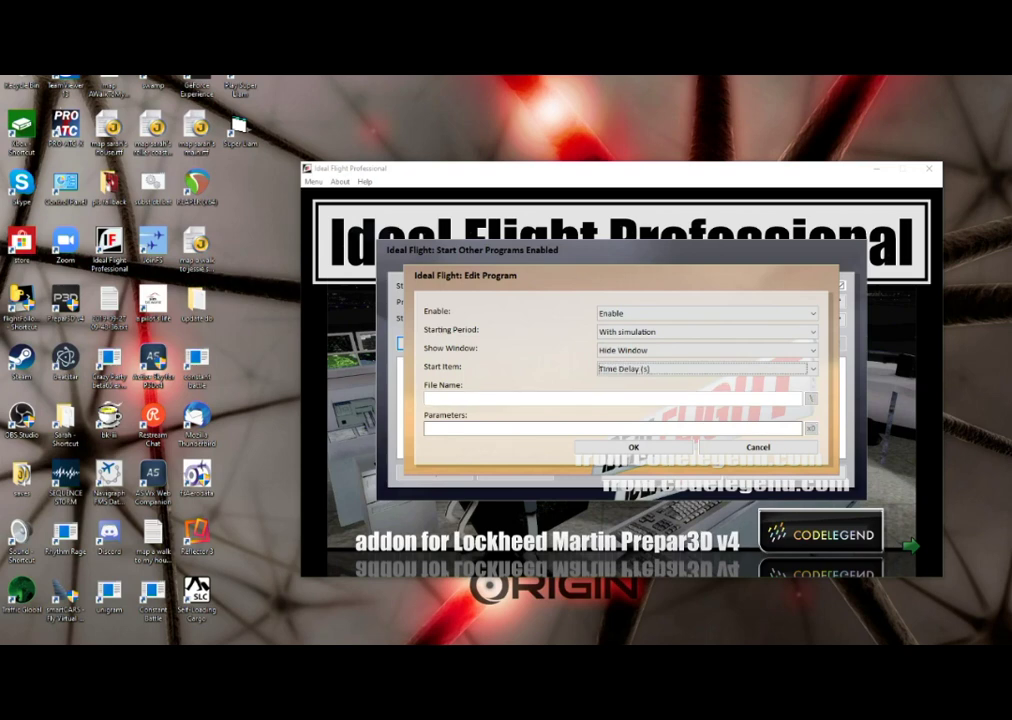
key(Tab)
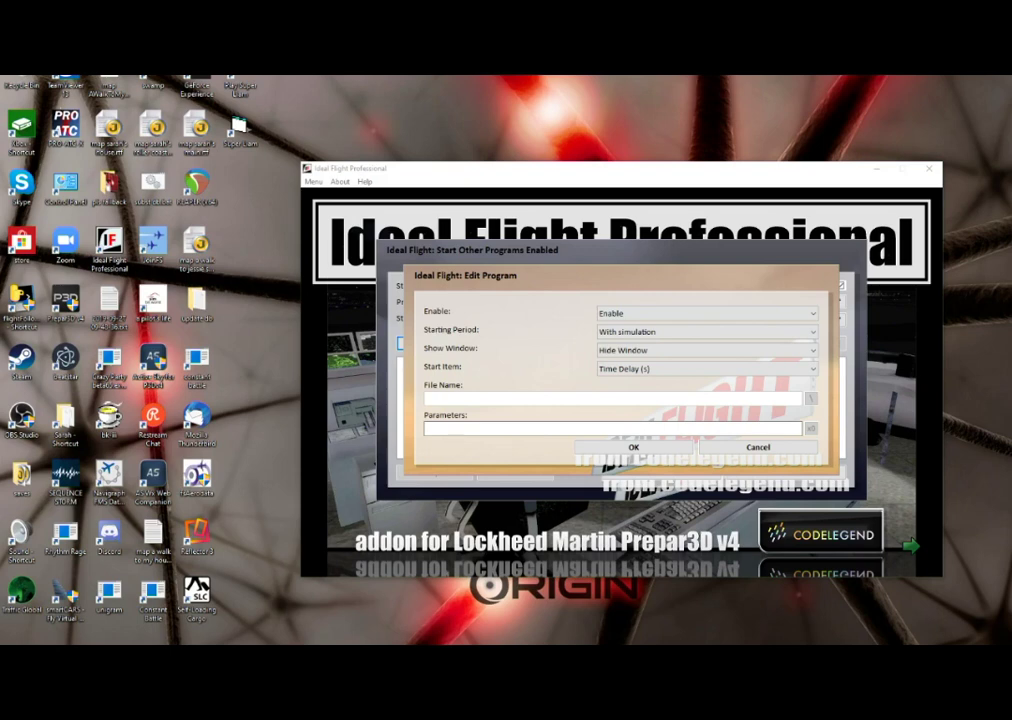
key(Tab)
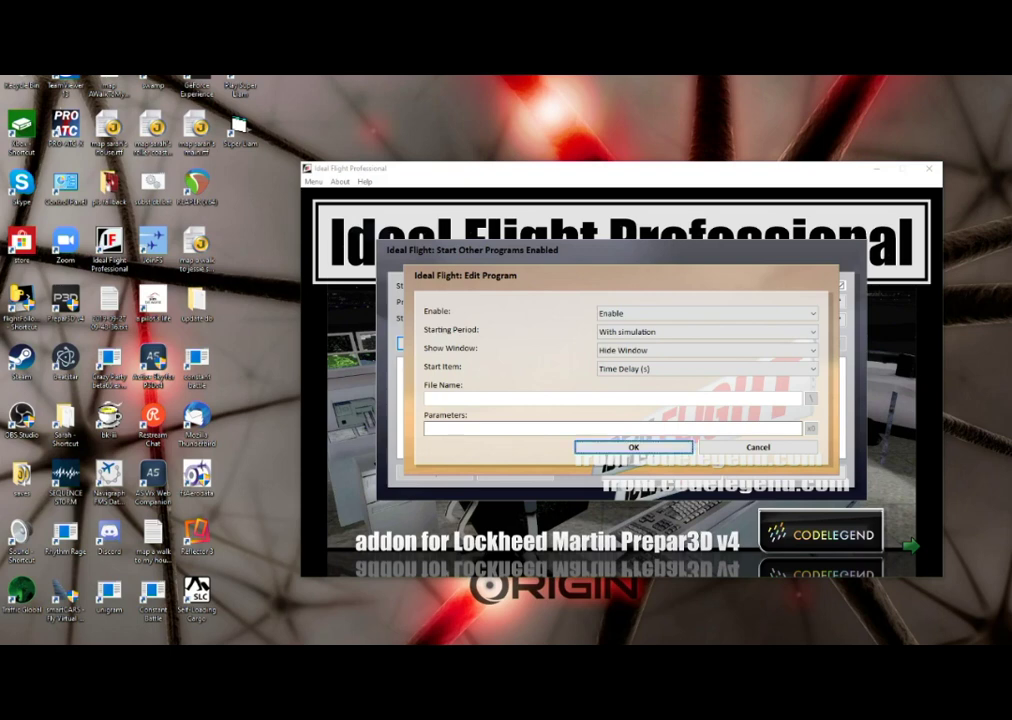
key(Tab)
key(Tab)
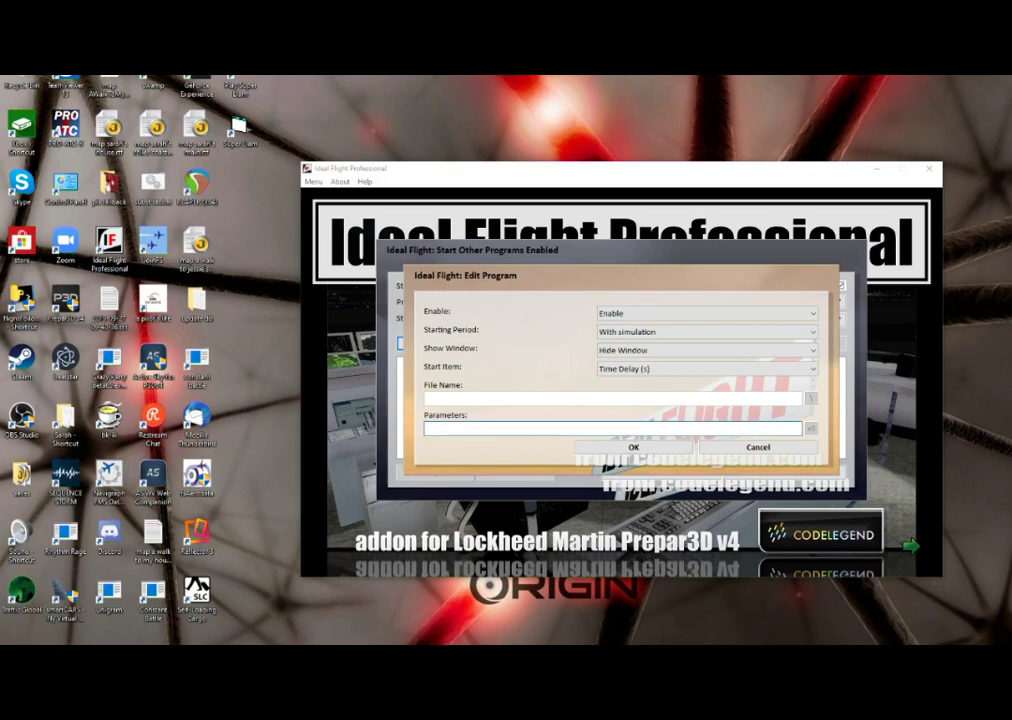
text(10)
key(Tab)
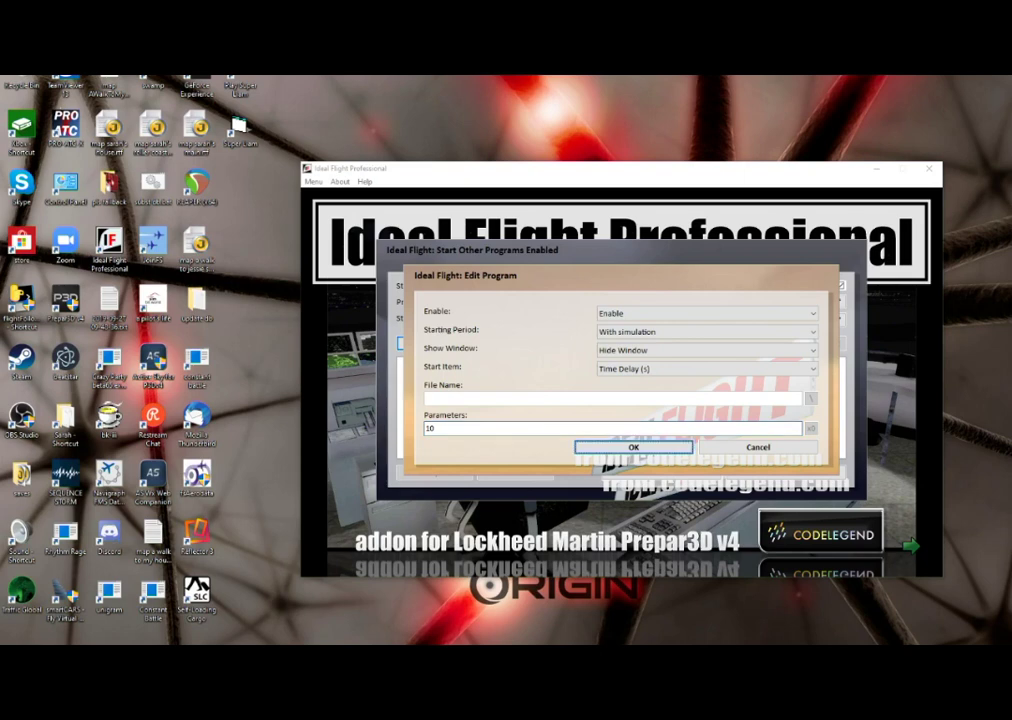
key(Return)
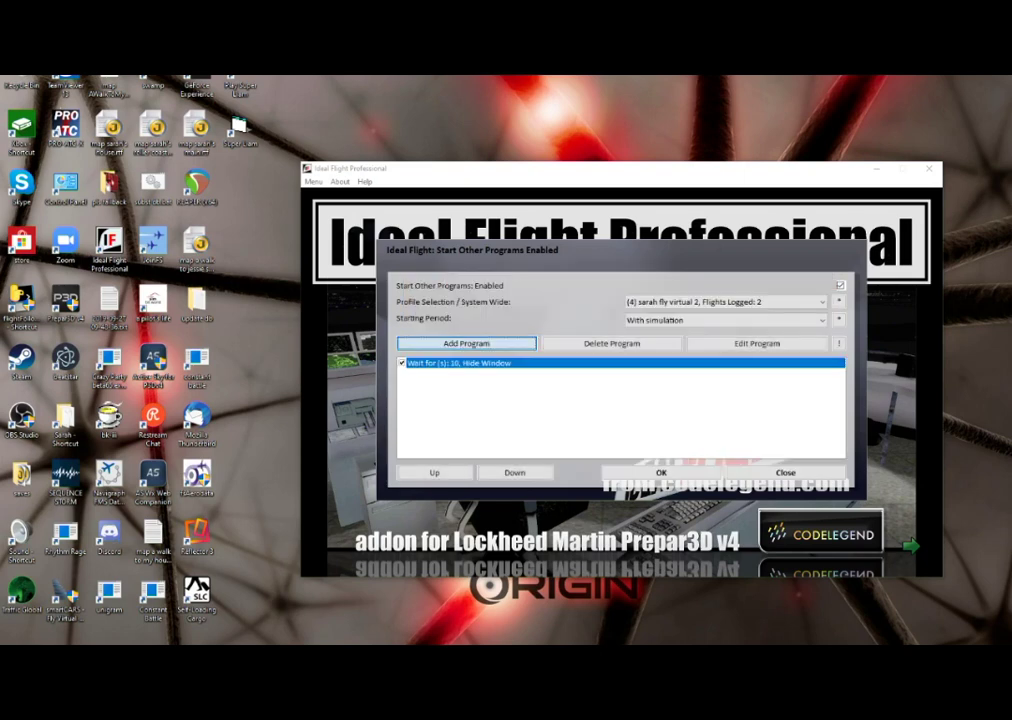
- Start another program entry set to Hide Window and browse for its executable
key(Return)
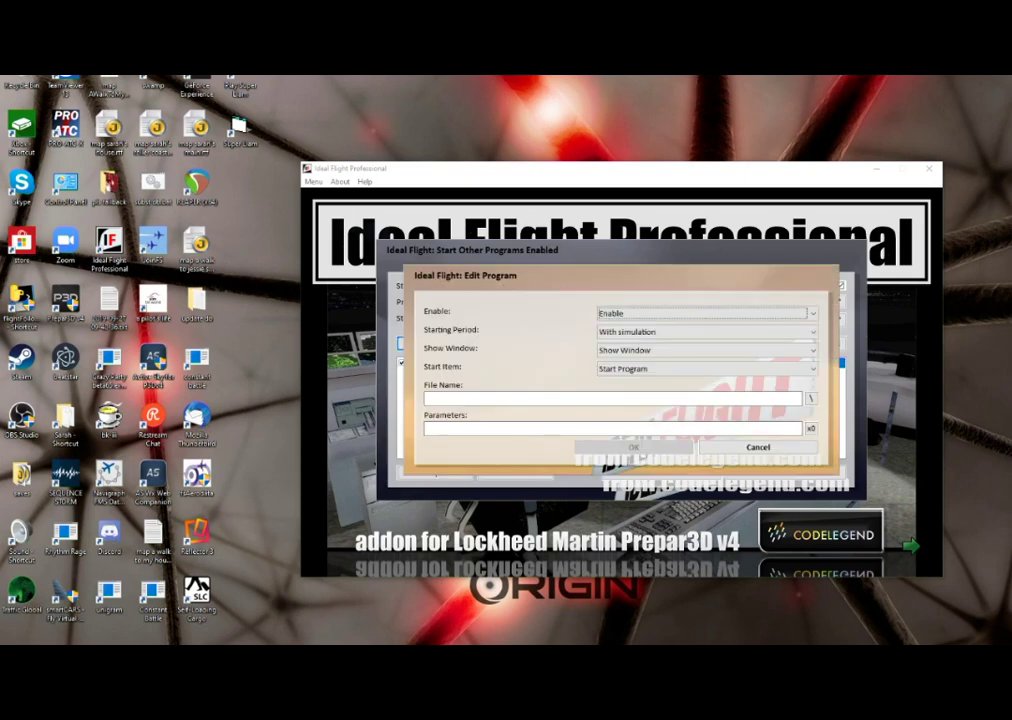
key(Tab)
key(Tab)
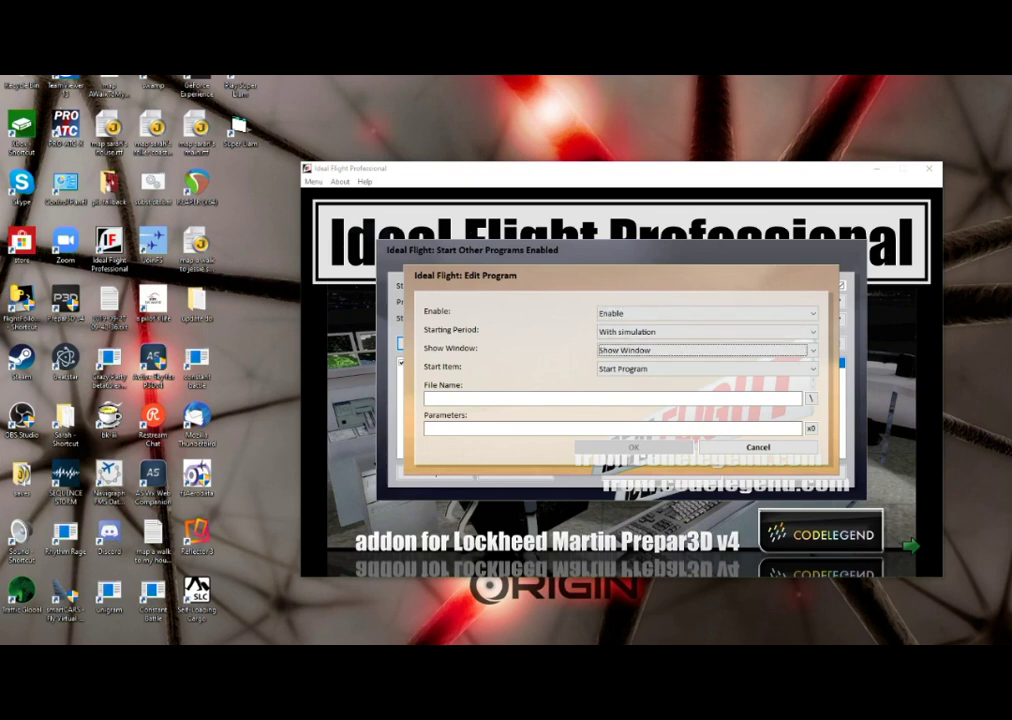
key(Down)
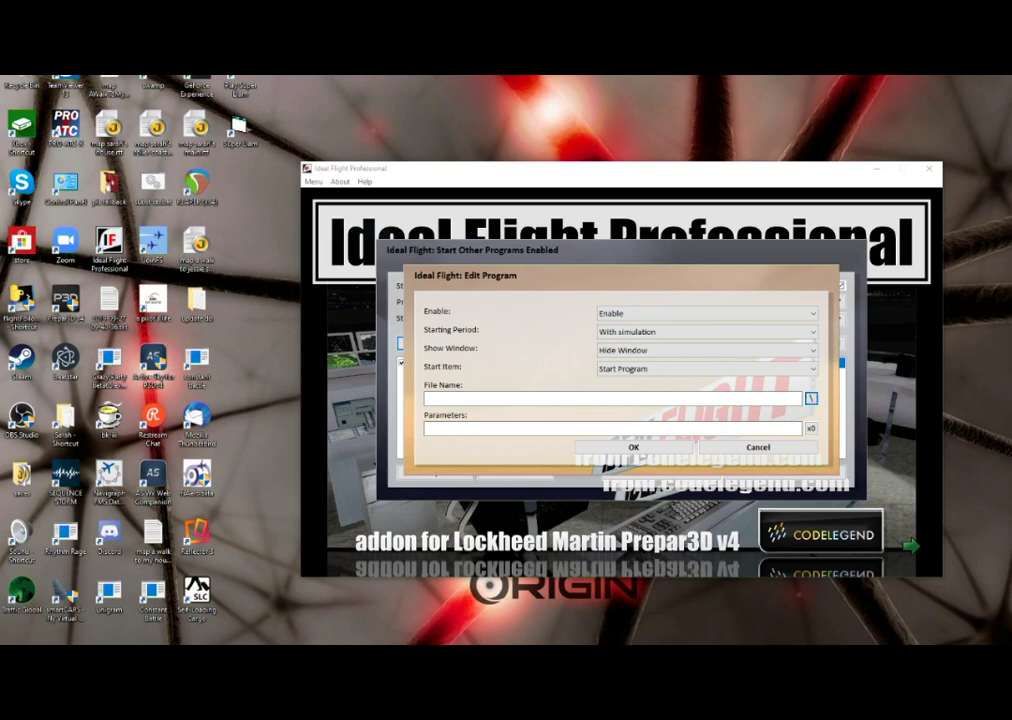
click(811, 398)
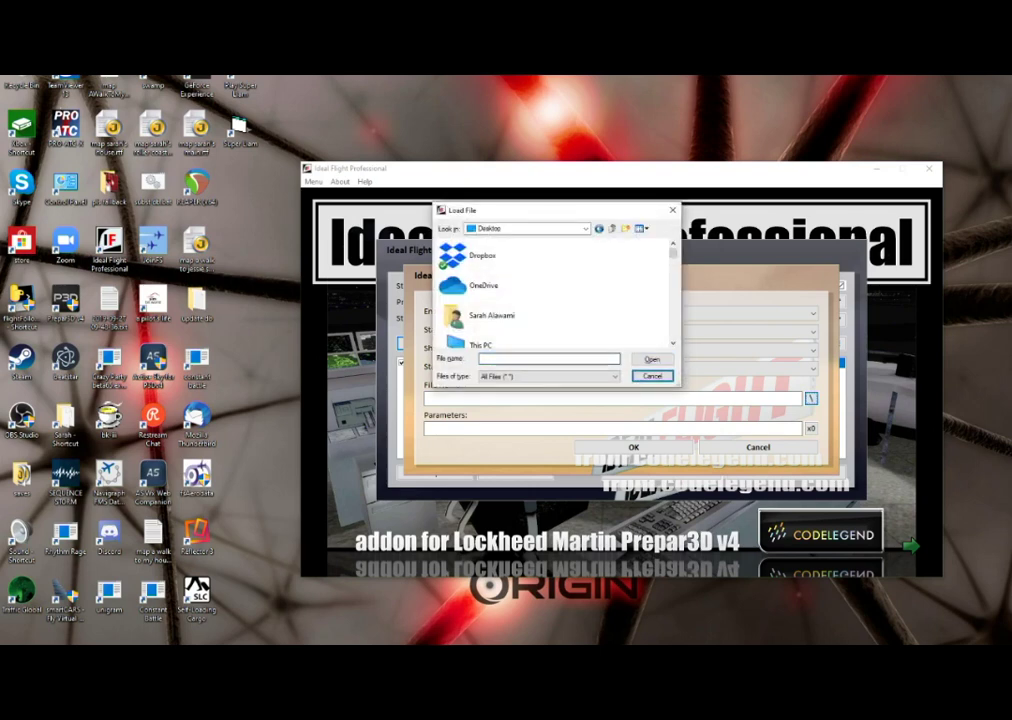
- Choose the FlightFollowing shortcut from the desktop as the program file
scroll(555, 295, down, 5)
click(500, 252)
scroll(555, 295, down, 3)
click(500, 252)
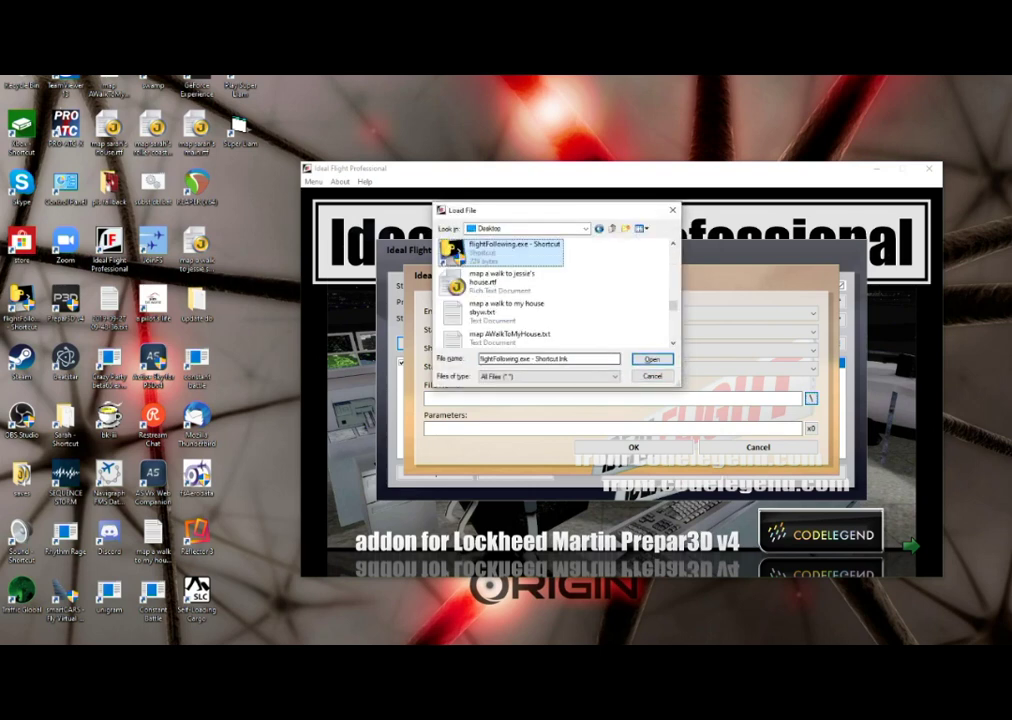
double_click(500, 252)
click(430, 428)
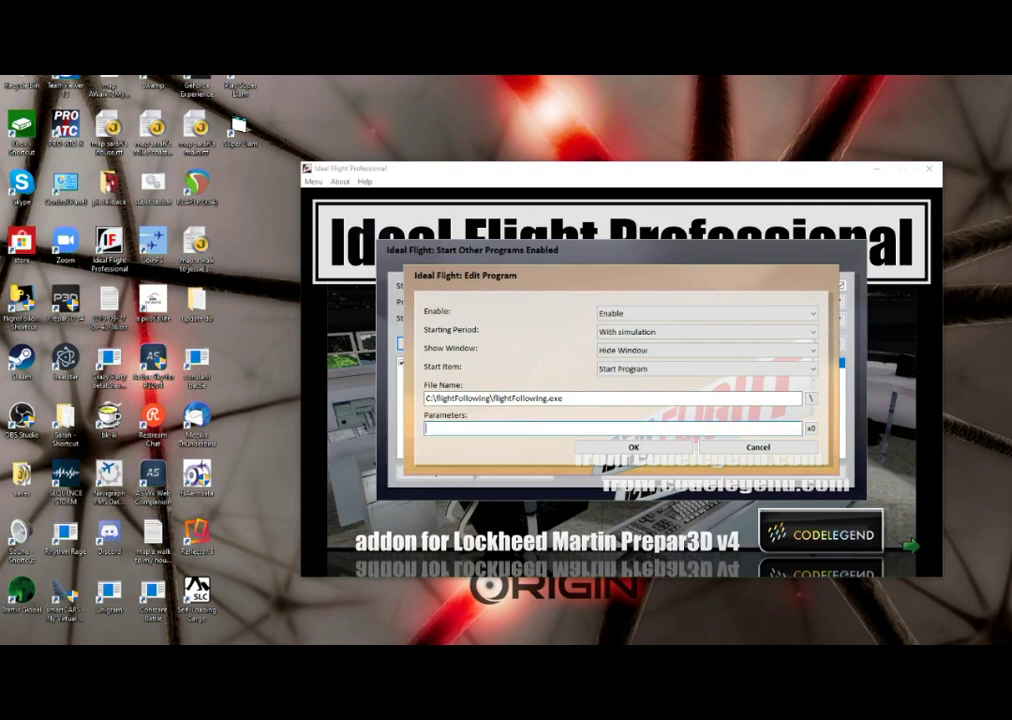
- Keep affinity mask 0 and save the hidden FlightFollowing.exe entry with IF10AM=0
click(810, 428)
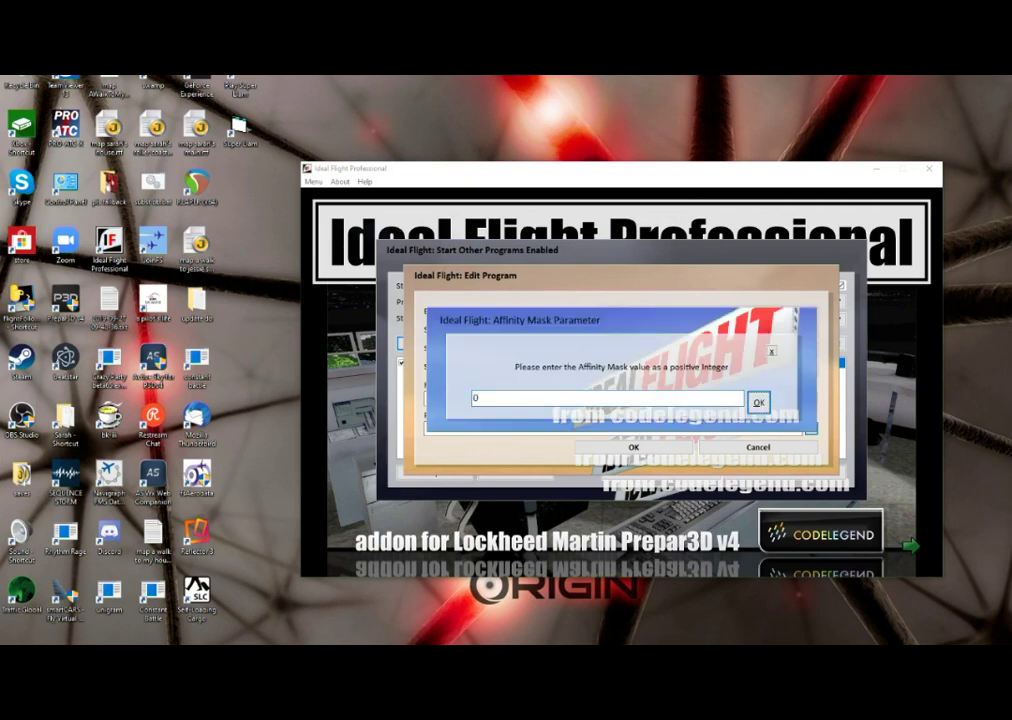
key(Return)
key(Tab)
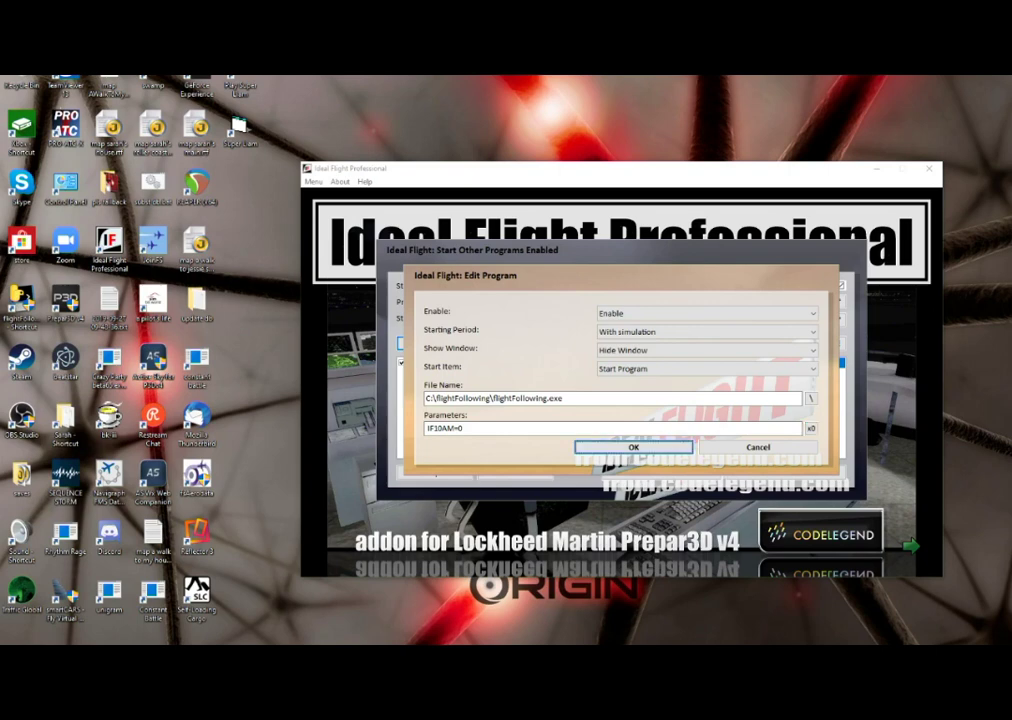
key(Tab)
key(shift+Tab)
key(Tab)
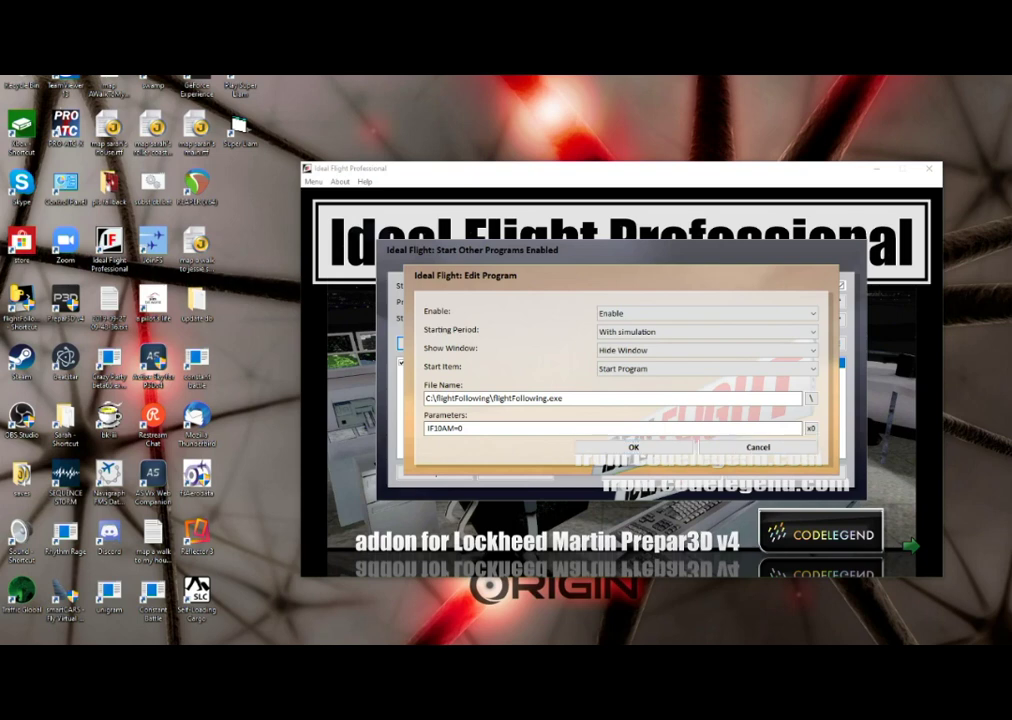
key(Tab)
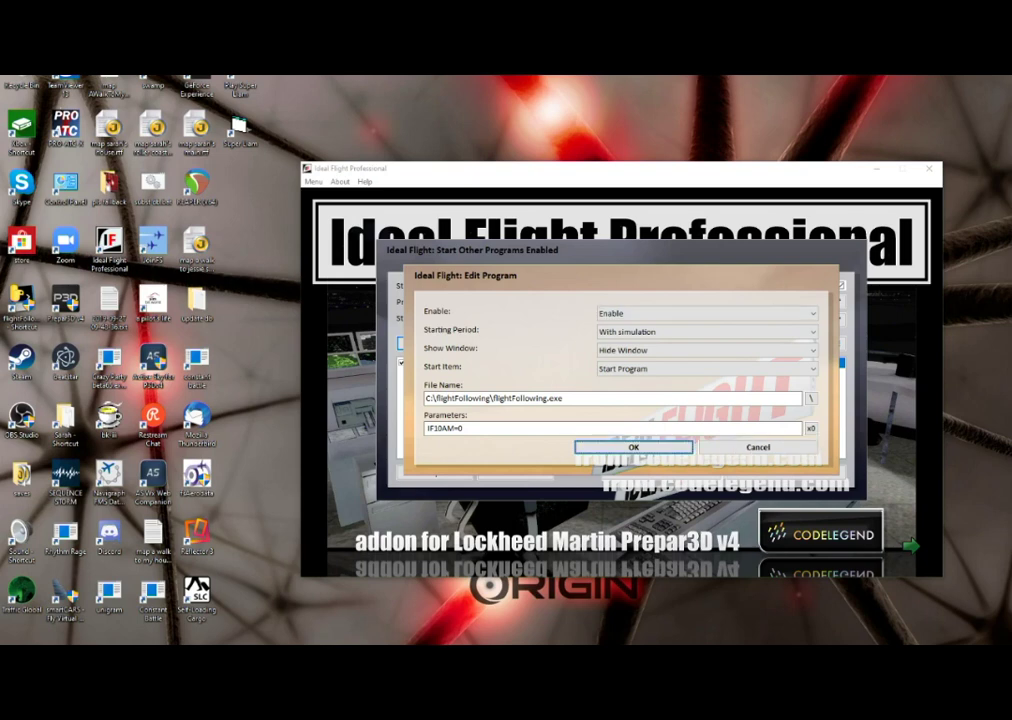
key(Return)
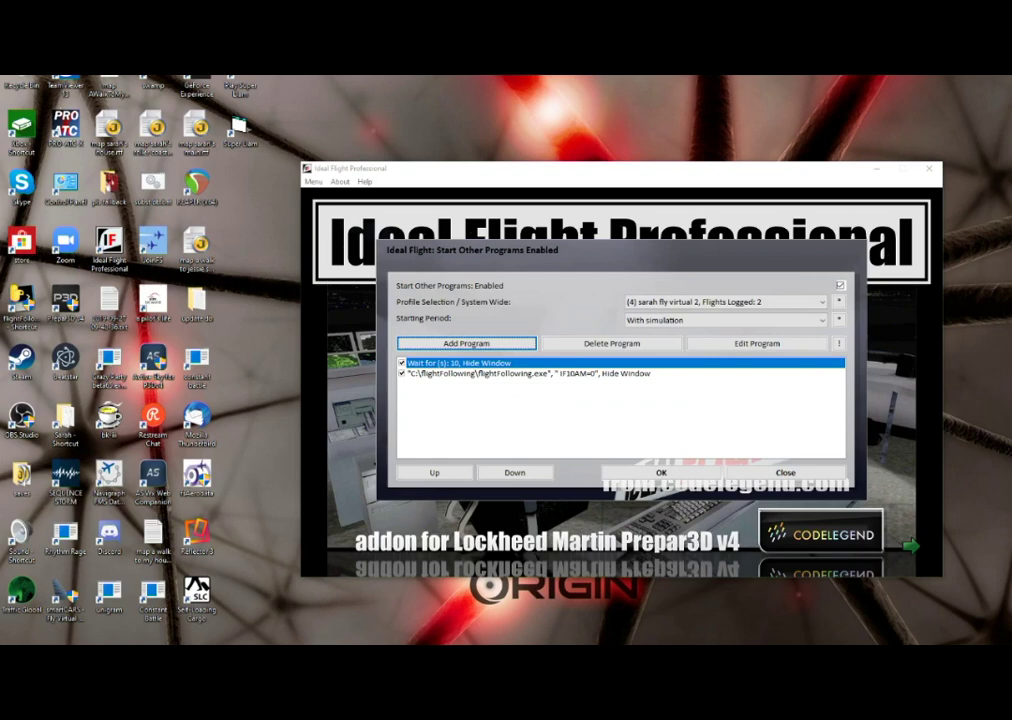
- Change Profile Selection from the 2-flight profile to System Wide
key(Tab)
key(Tab)
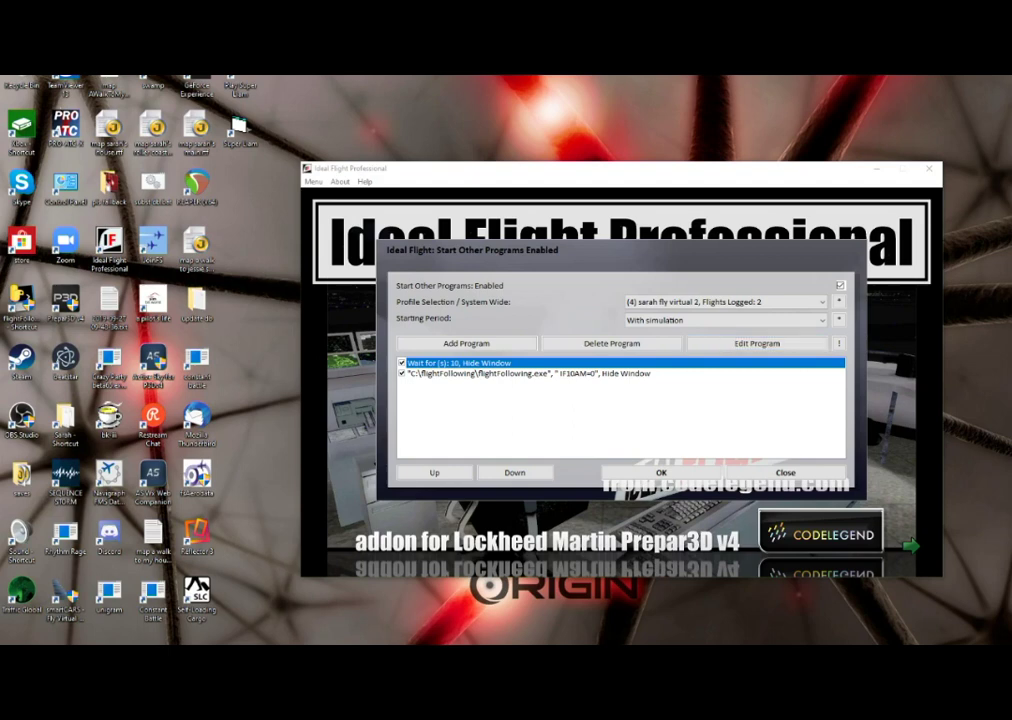
key(Tab)
key(Tab)
key(Tab)
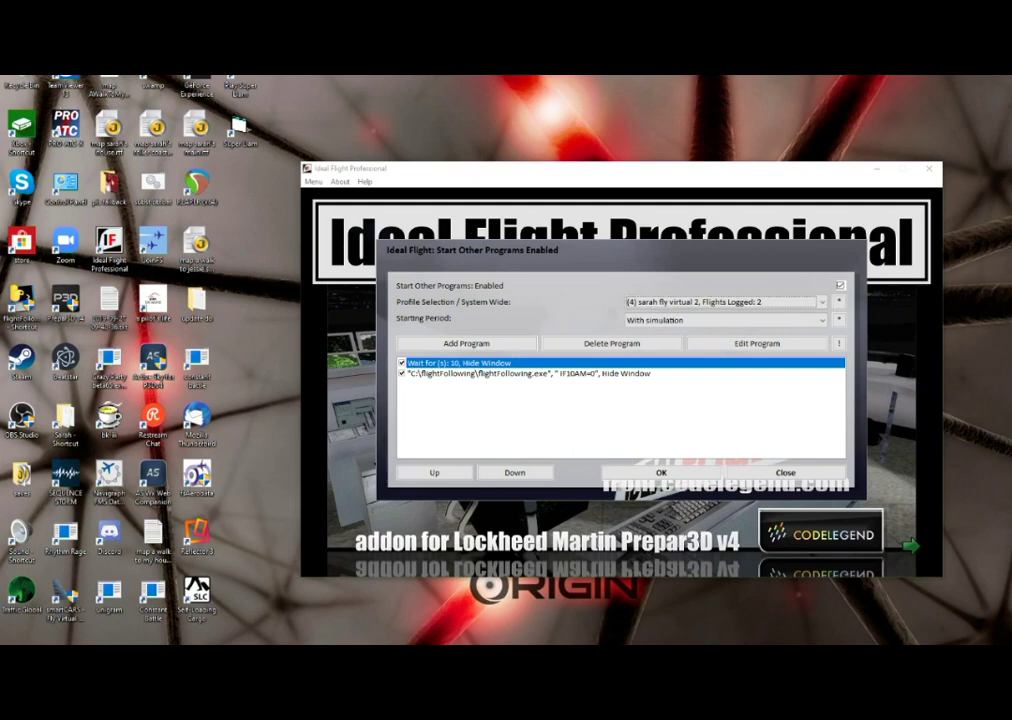
key(Up)
key(Return)
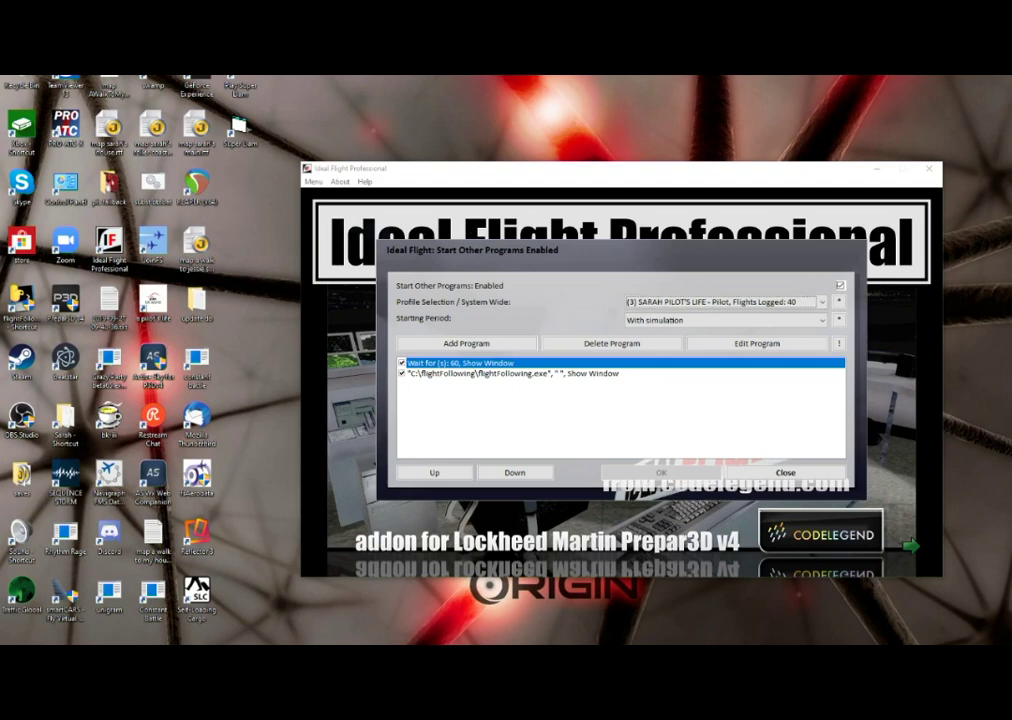
key(Up)
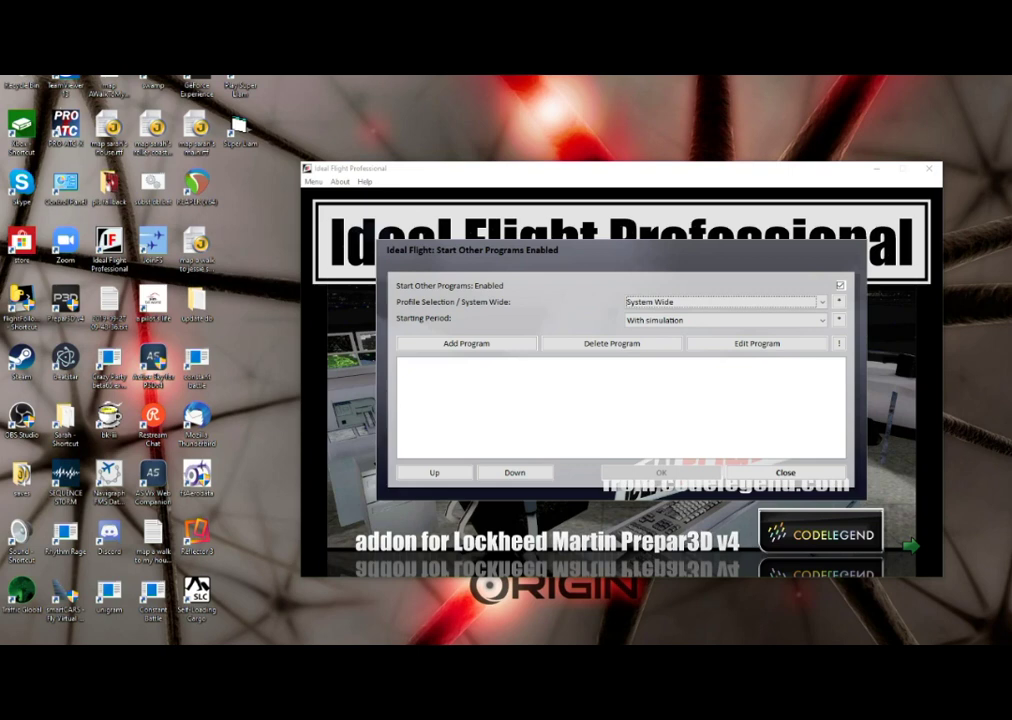
- Change the starting period, via After starting FS, to Show All Periods (non-edit)
key(Tab)
key(Tab)
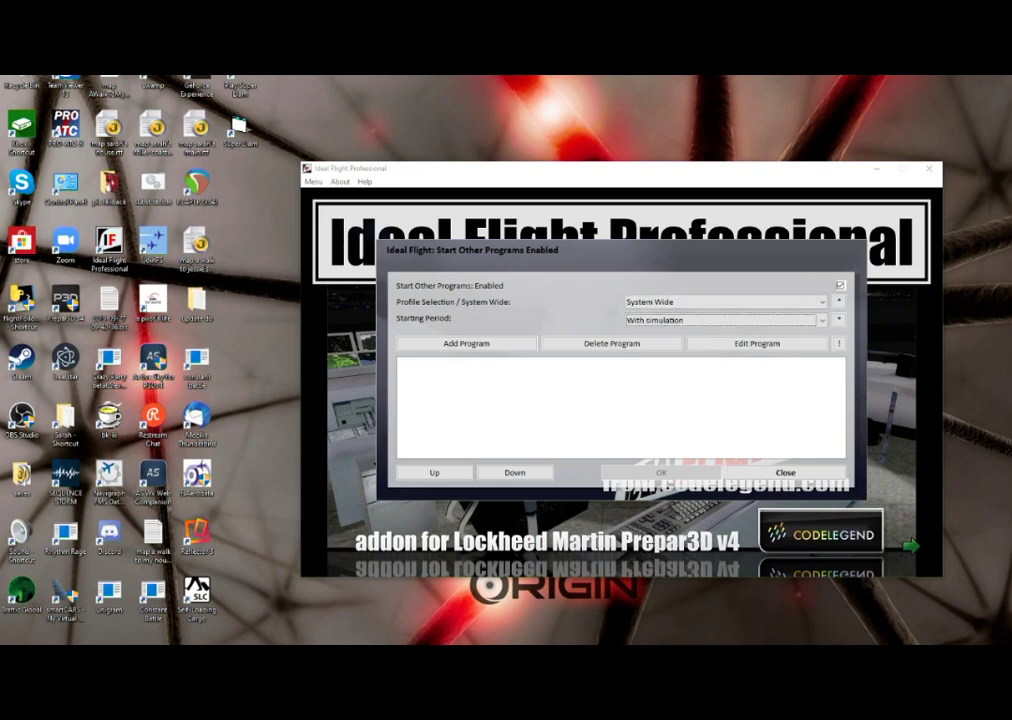
key(Tab)
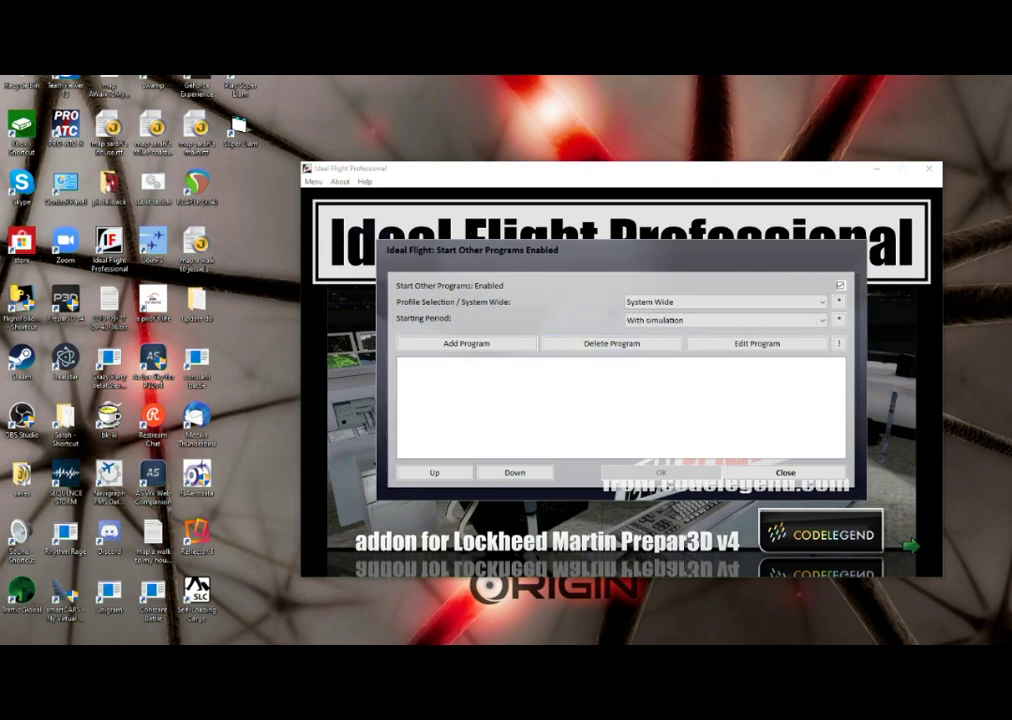
key(Tab)
key(Tab)
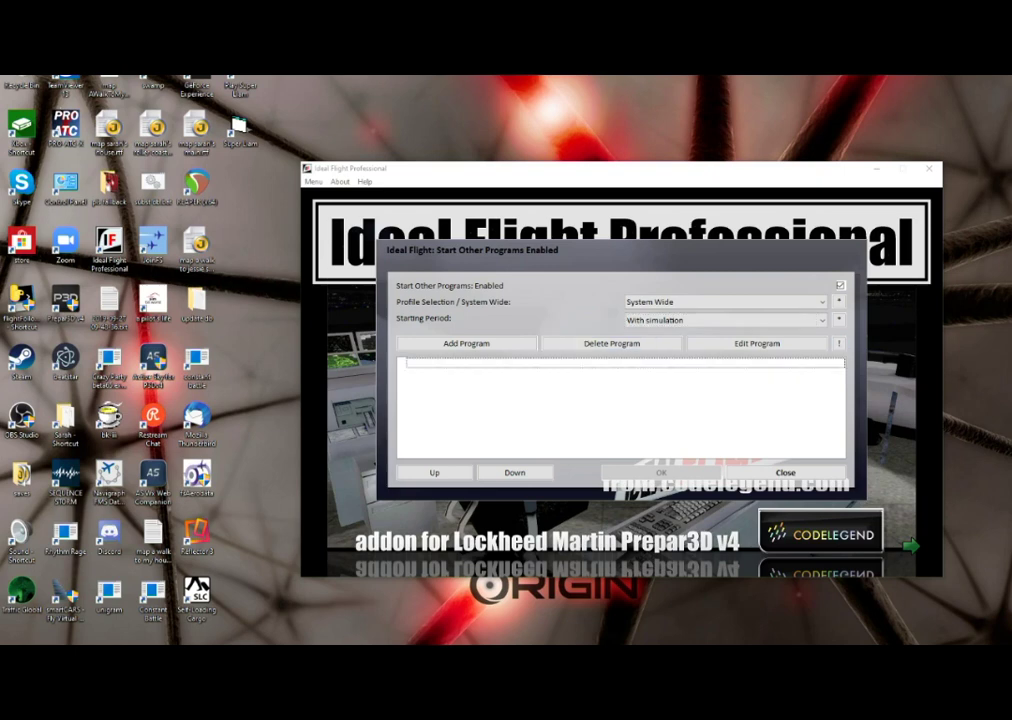
key(Tab)
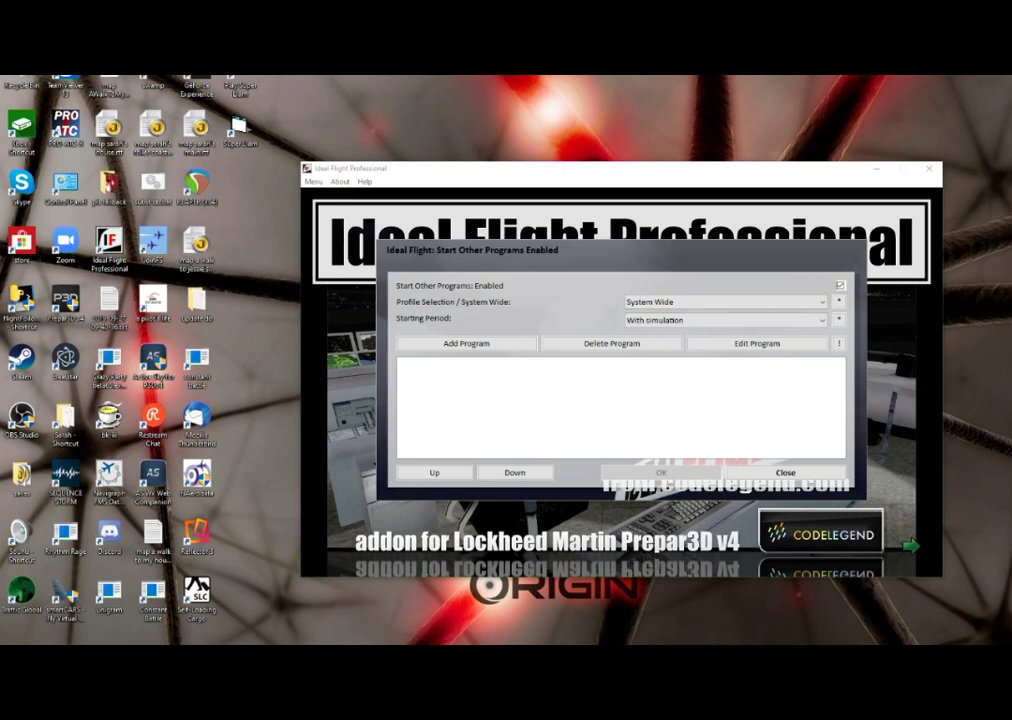
key(Tab)
key(shift+Tab)
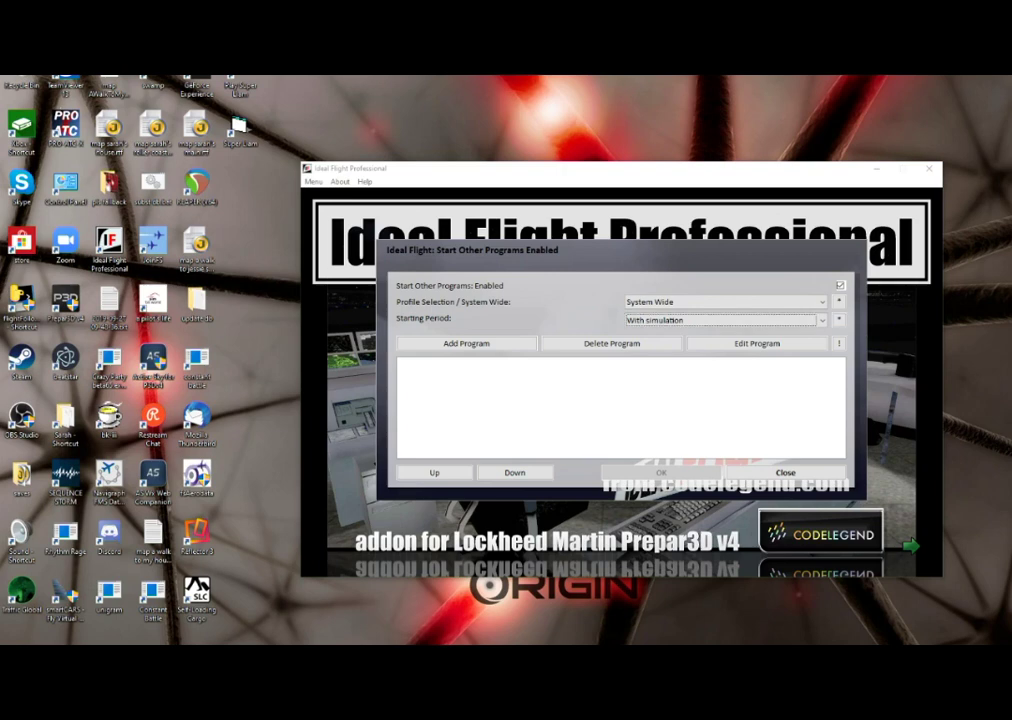
key(Down)
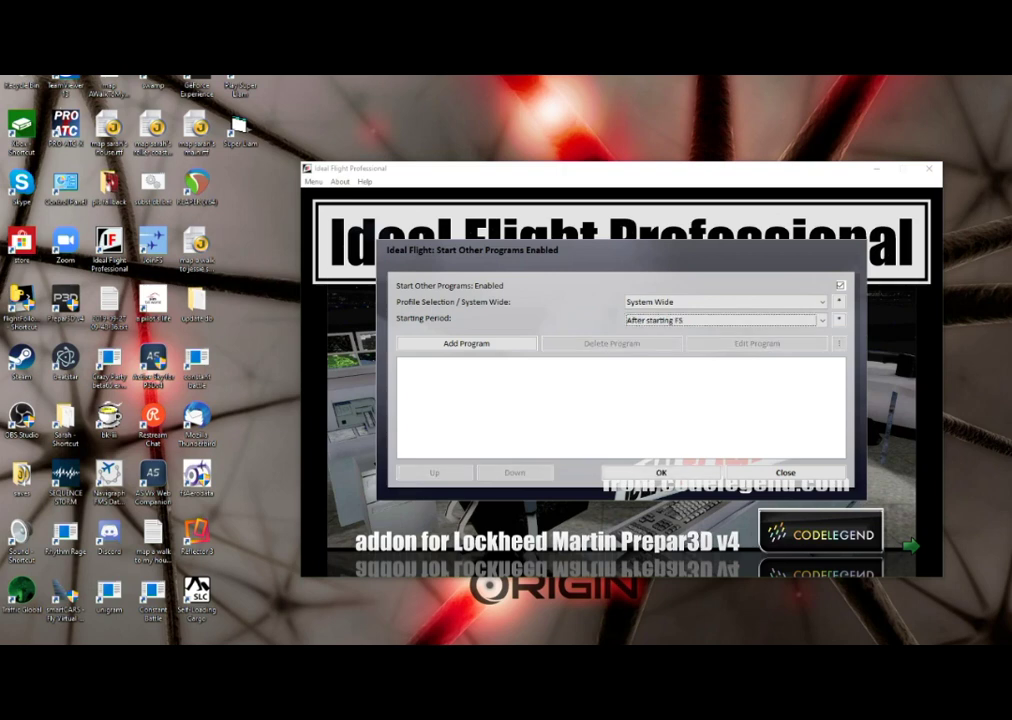
key(Tab)
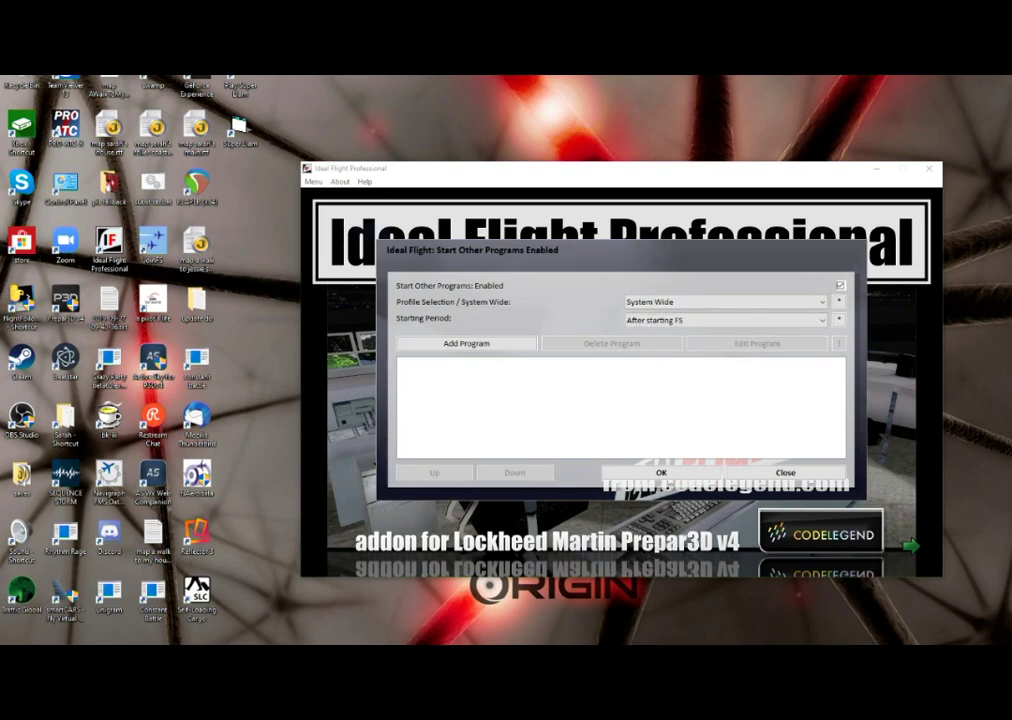
key(Tab)
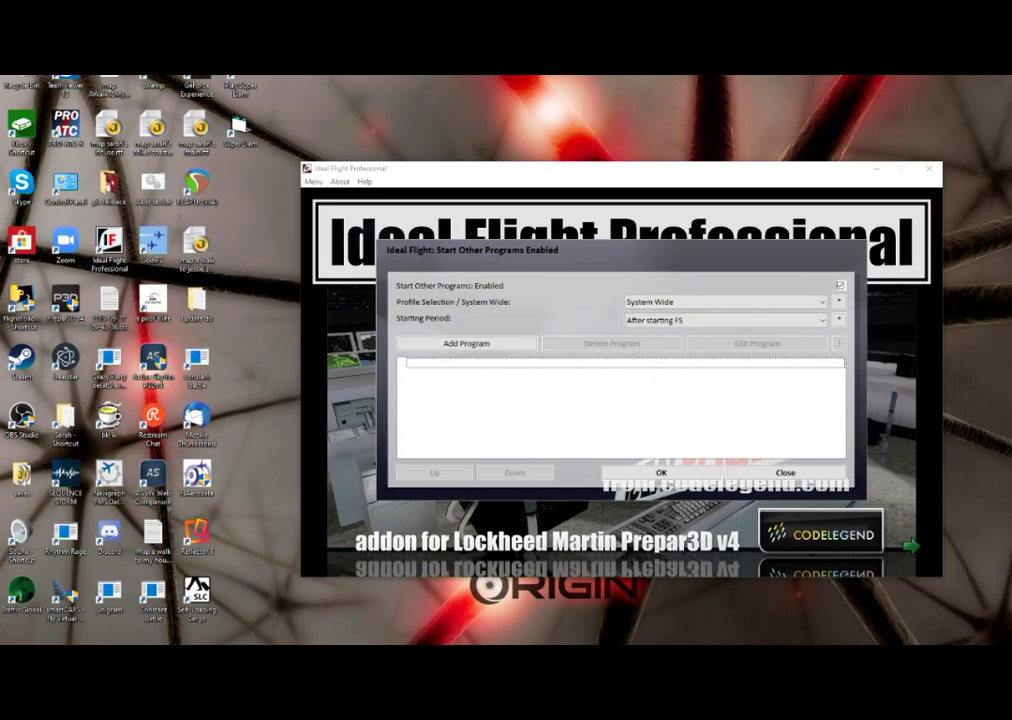
key(Tab)
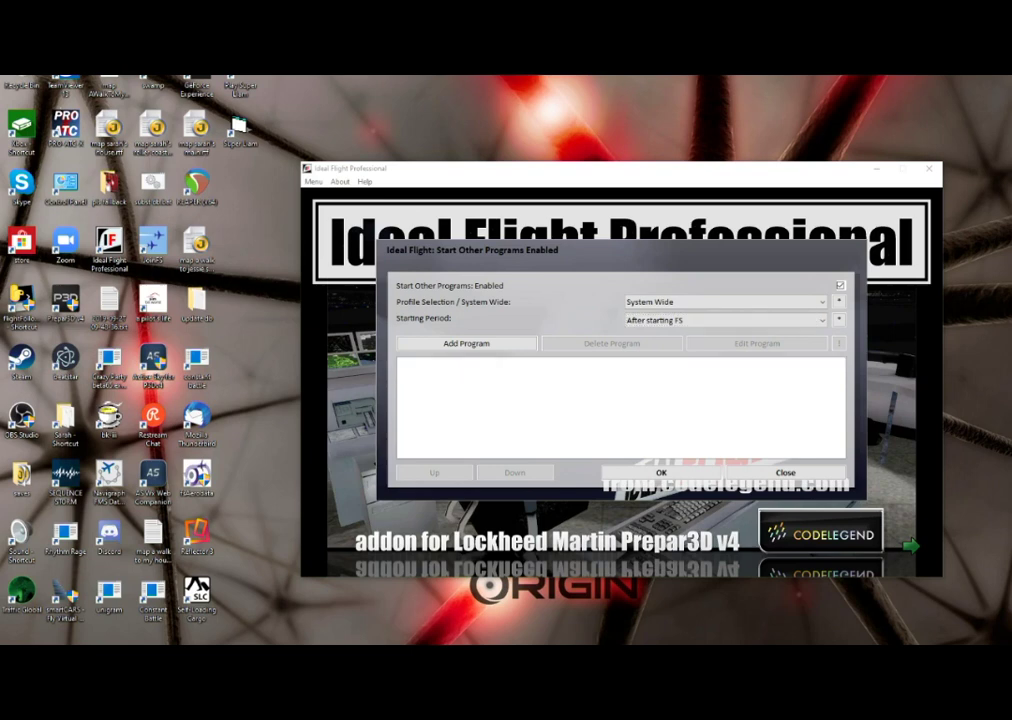
key(Tab)
key(Up)
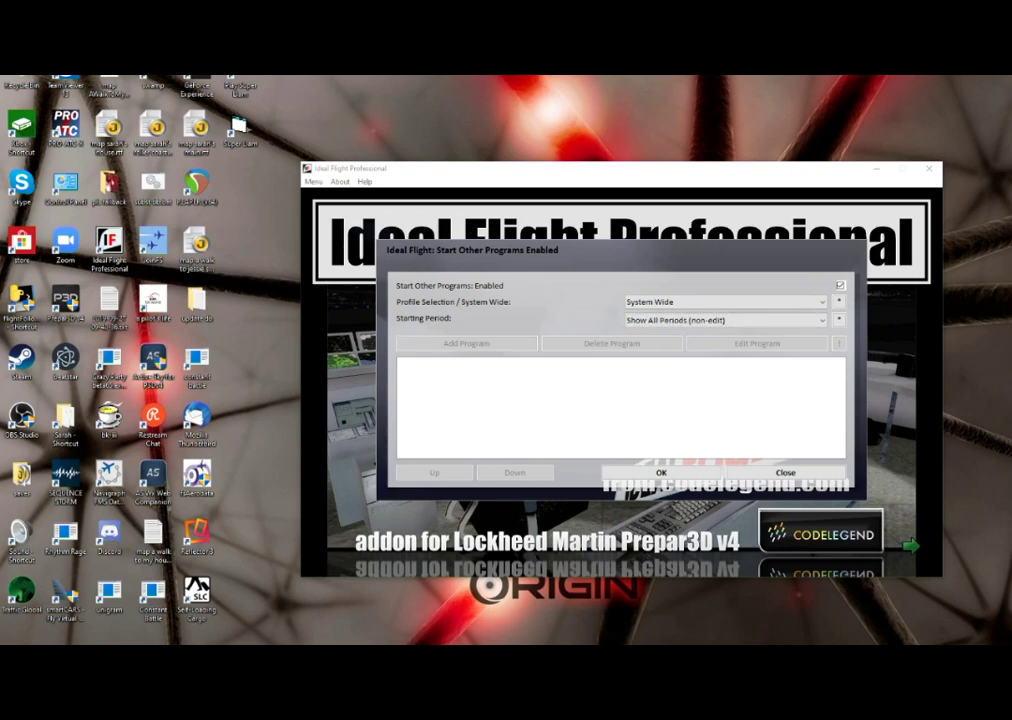
- Switch Profile Selection to the profile with 0 logged flights
key(Tab)
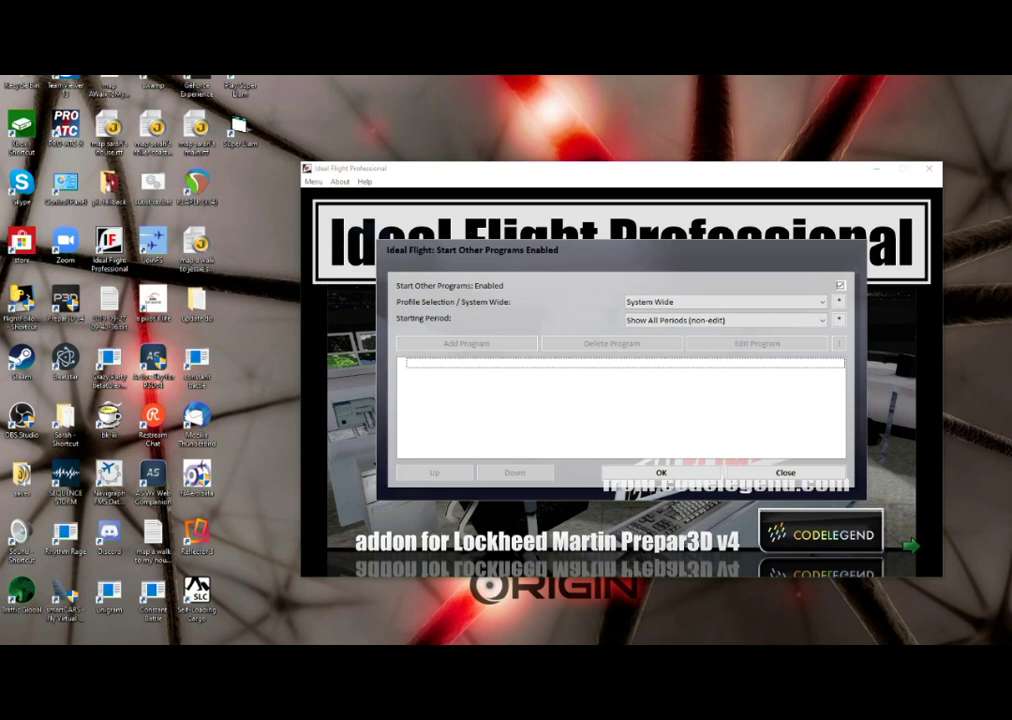
key(Tab)
key(Tab)
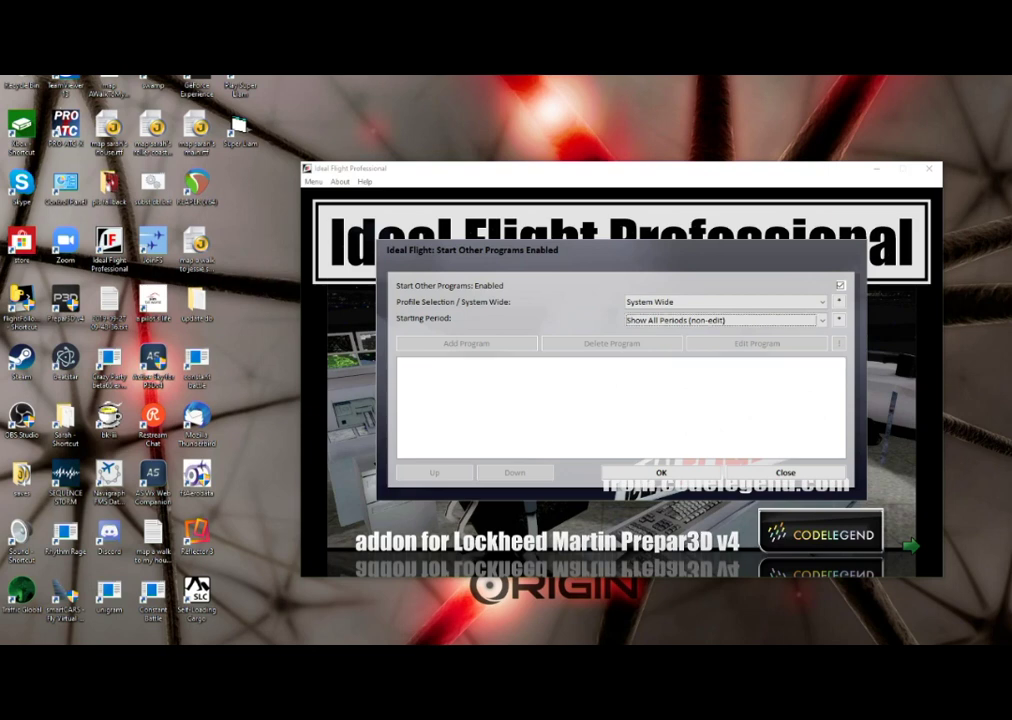
key(shift+Tab)
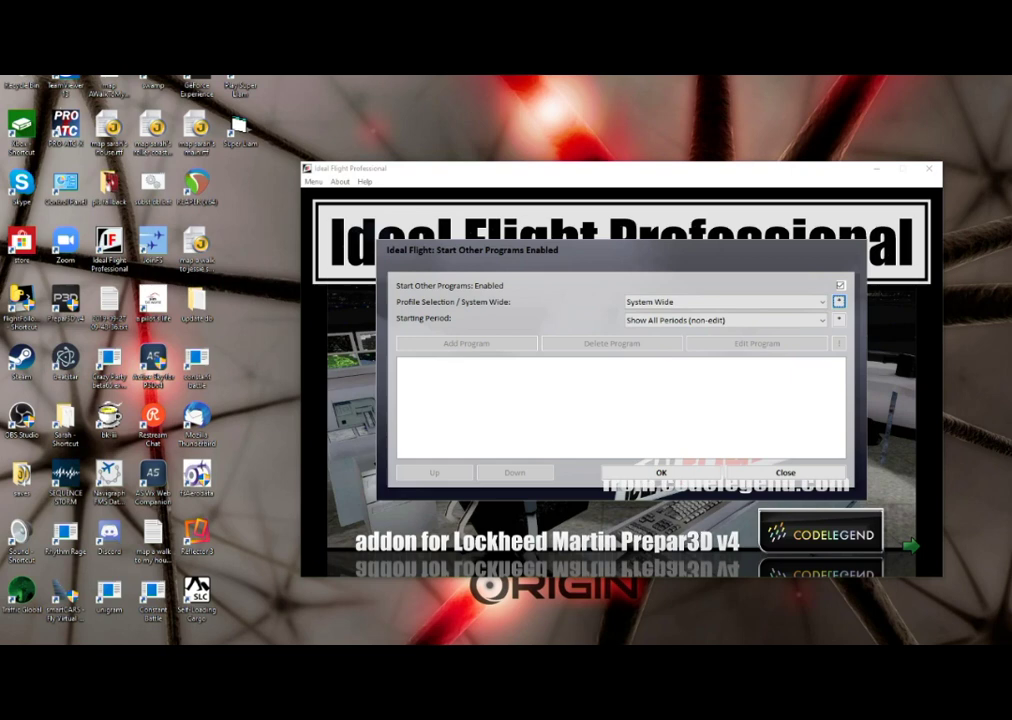
key(Tab)
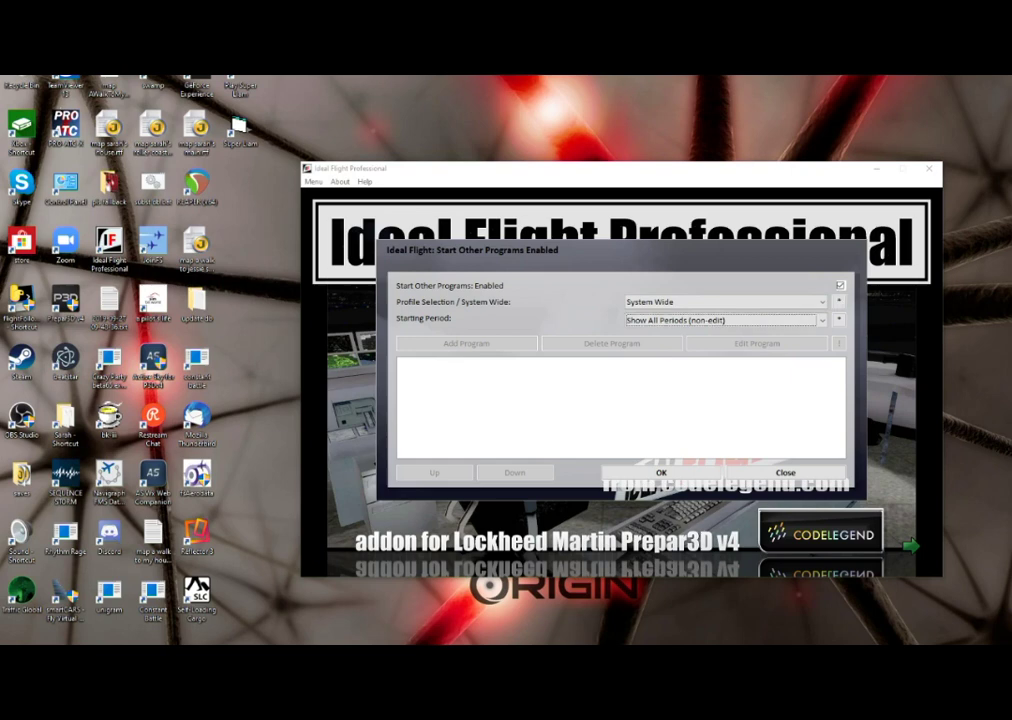
key(shift+Tab)
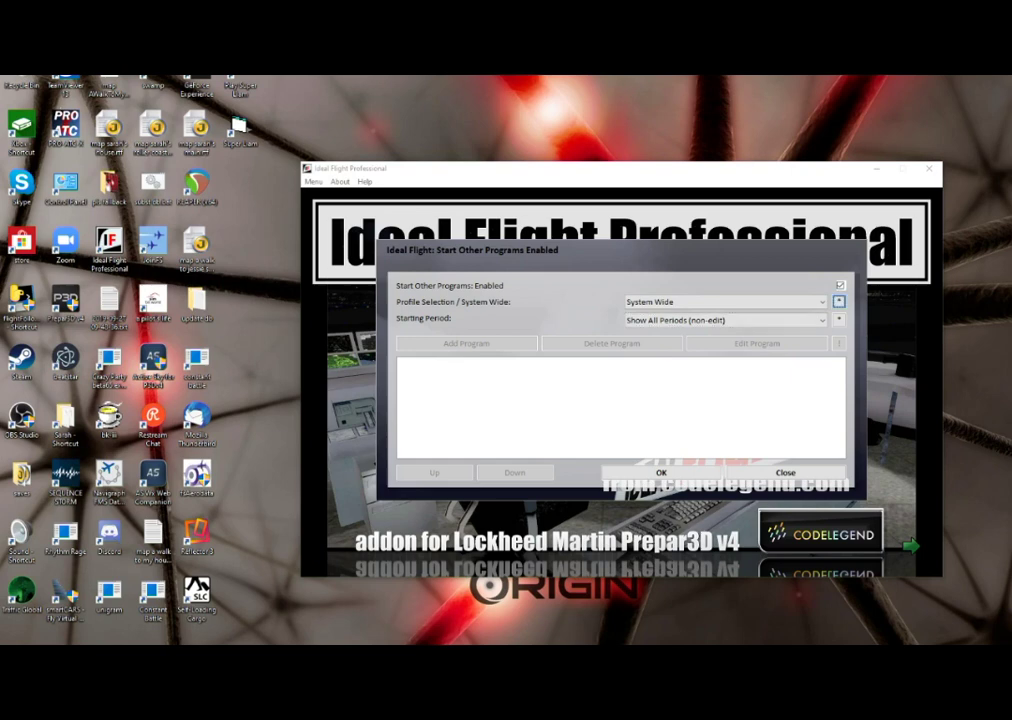
key(Tab)
key(shift+Tab)
key(shift+Tab)
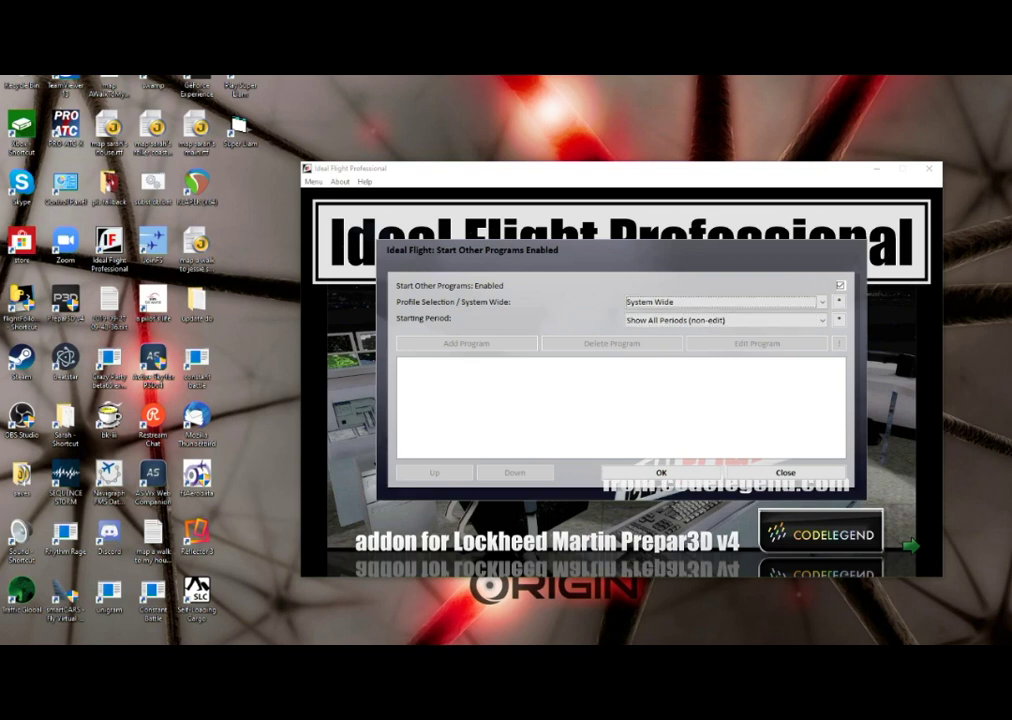
key(Down)
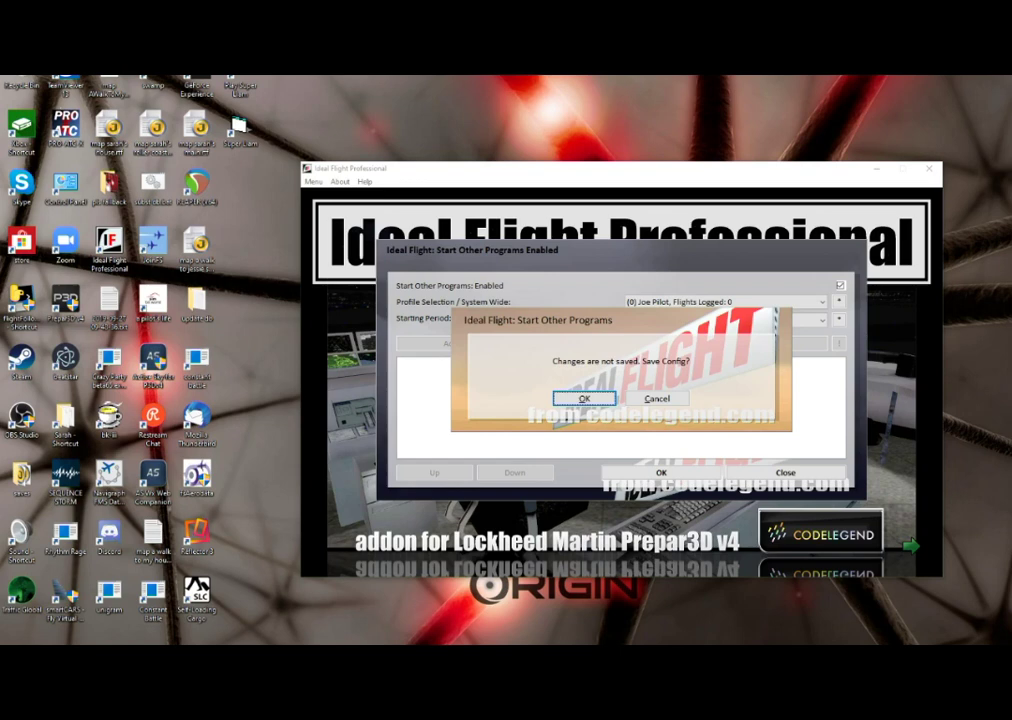
- Save the config changes and step through the profiles to the one with 2 logged flights
key(Tab)
key(Tab)
key(Return)
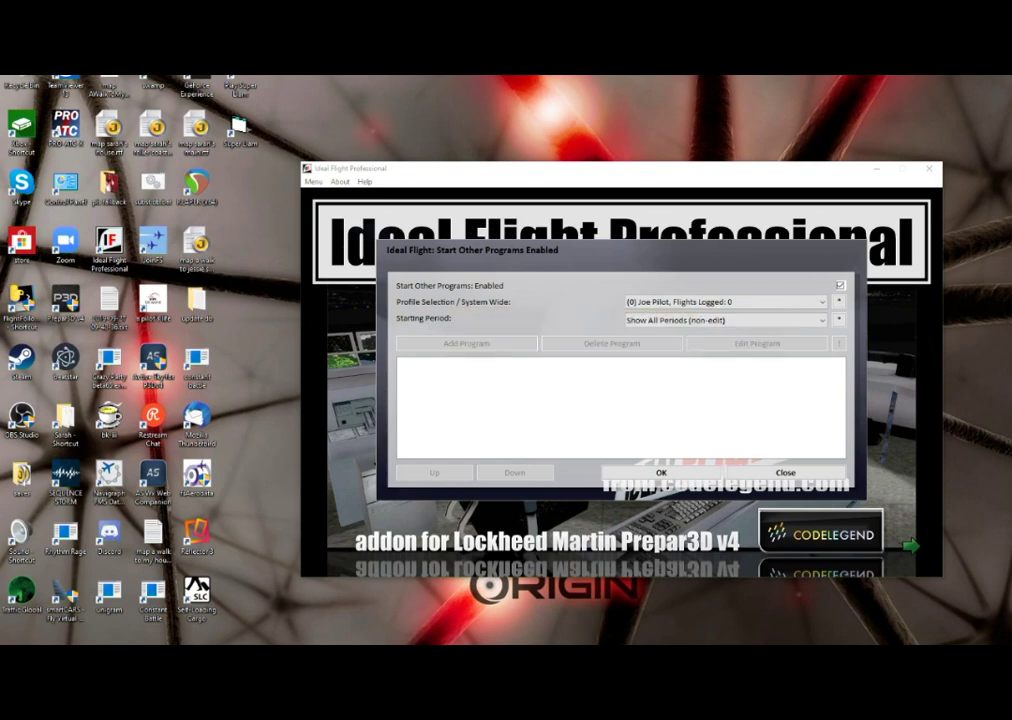
key(Down)
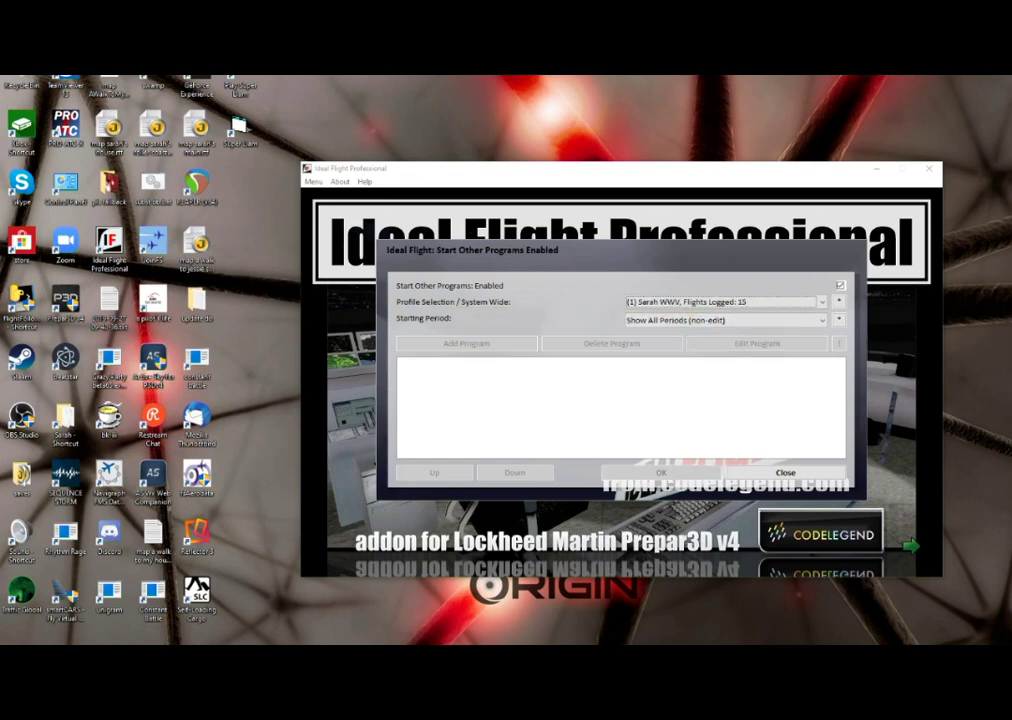
key(Down)
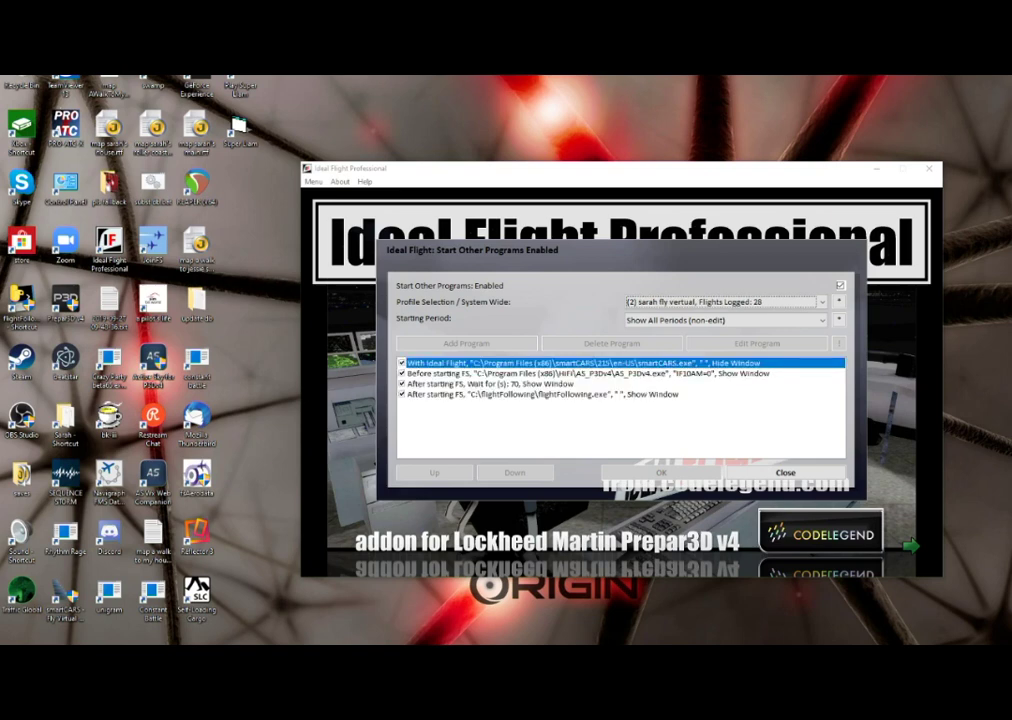
key(Down)
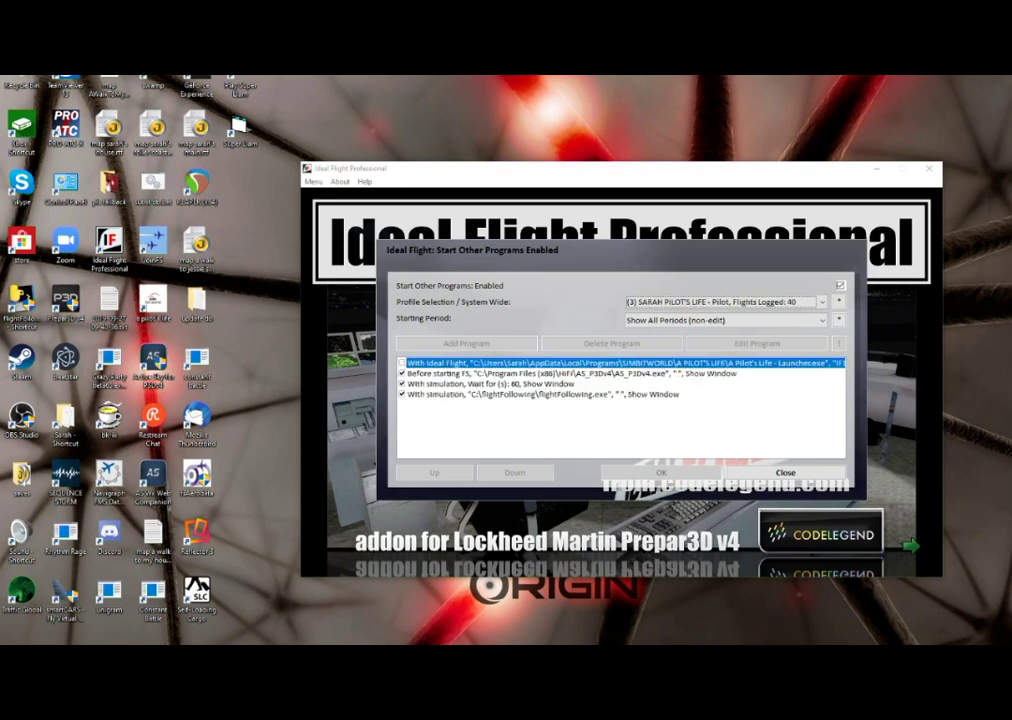
key(Down)
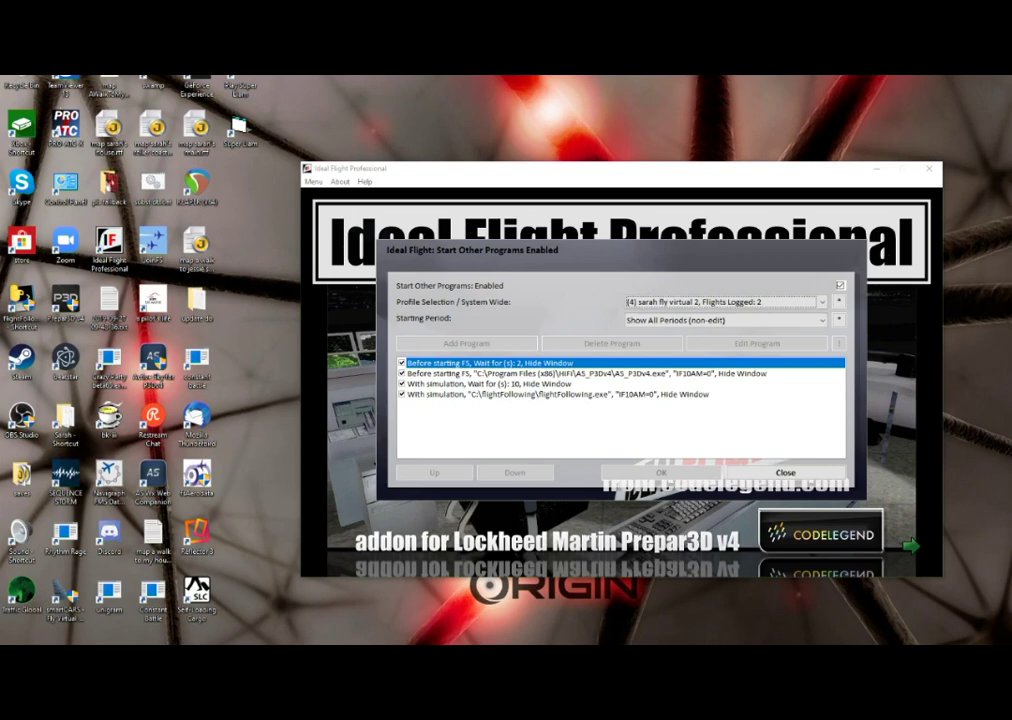
key(Up)
key(Up)
key(Down)
key(Down)
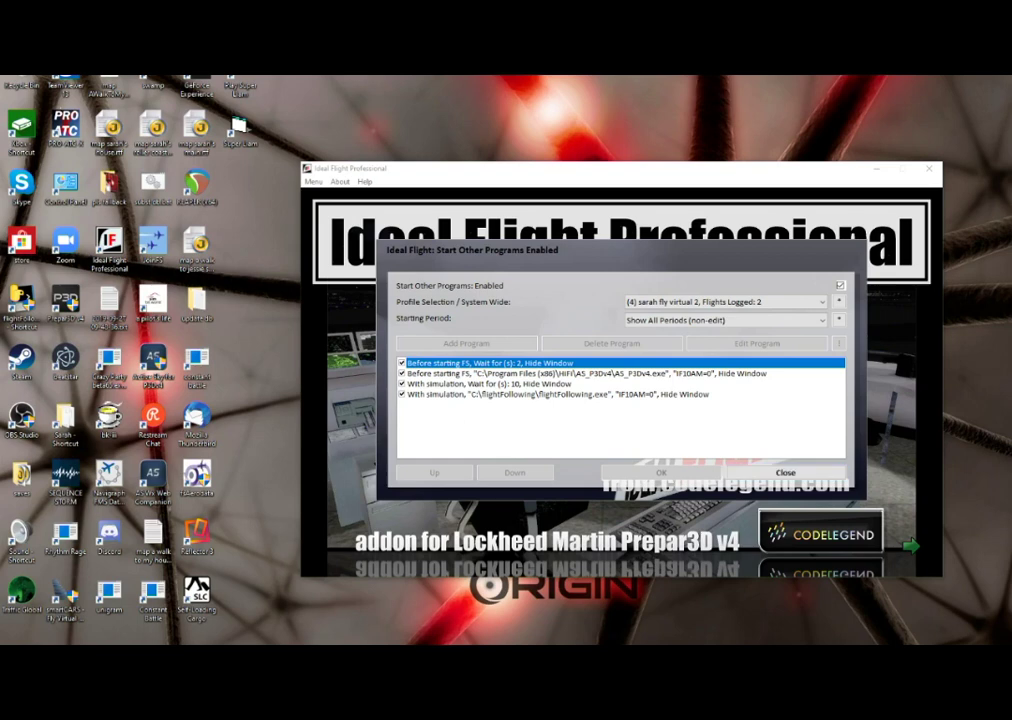
- Close the Start Other Programs dialog and exit Ideal Flight Professional with Alt+F4
click(785, 472)
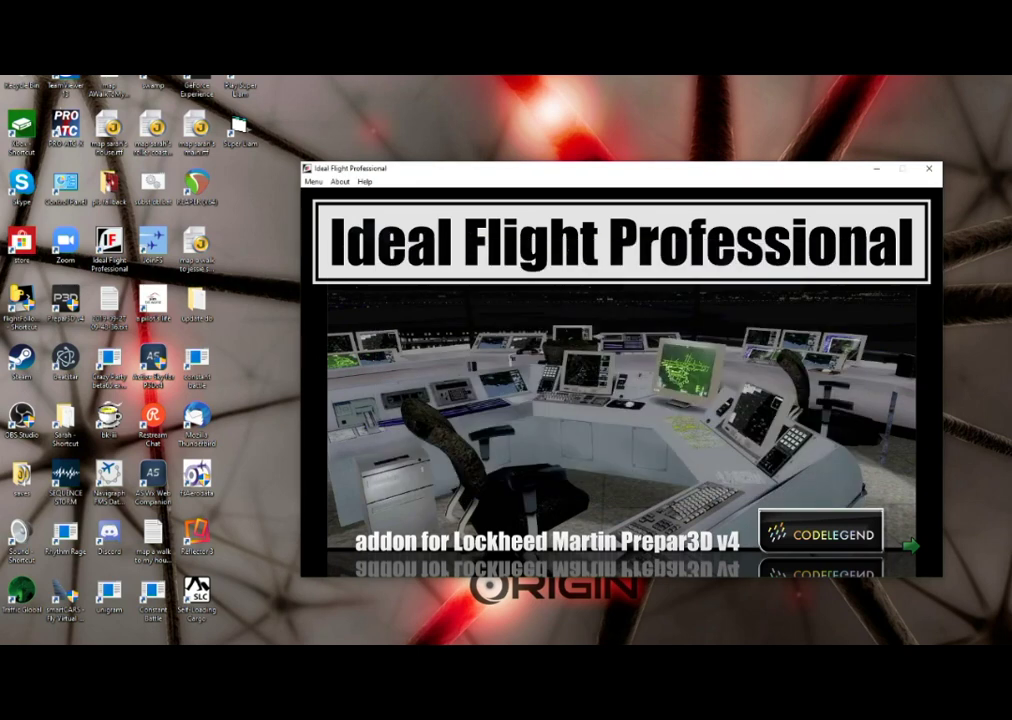
click(313, 181)
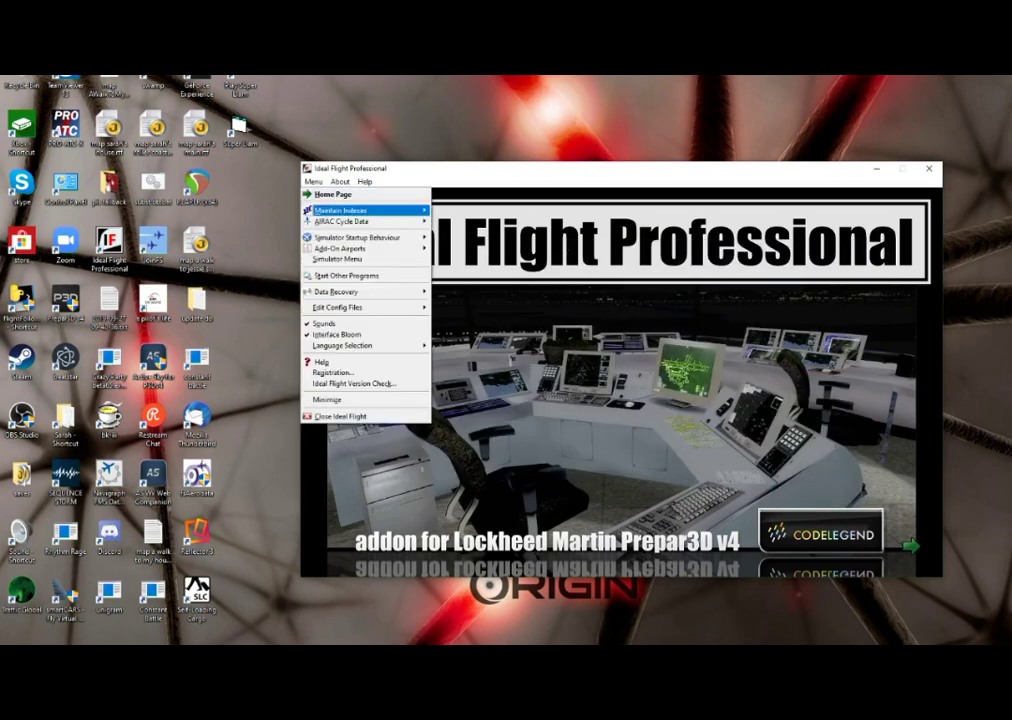
key(Escape)
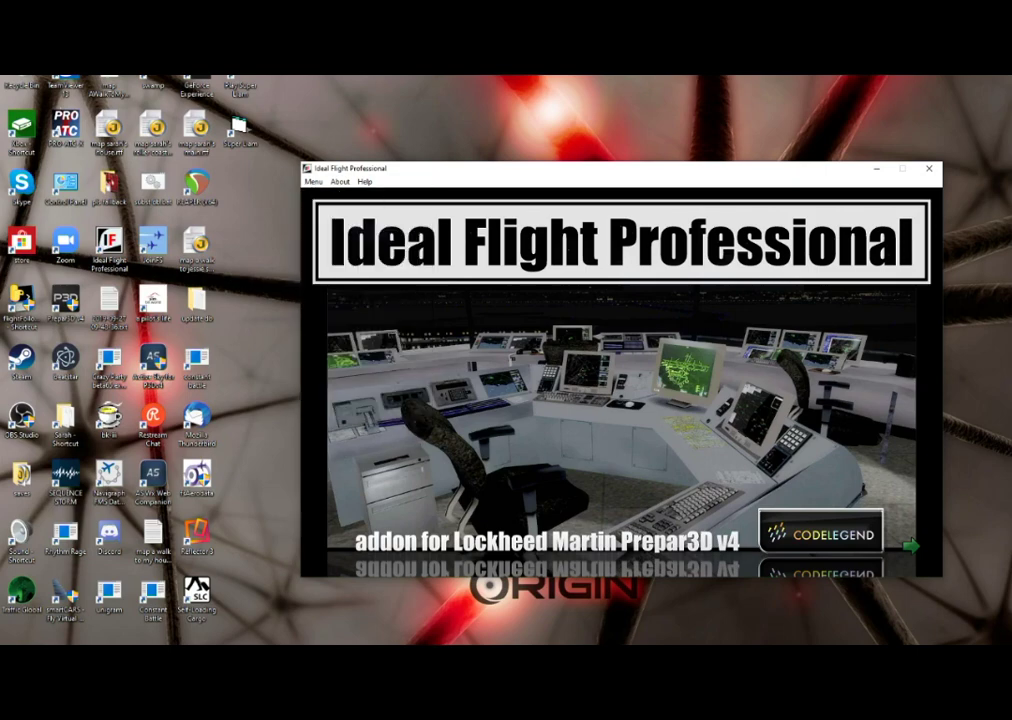
key(alt+F4)
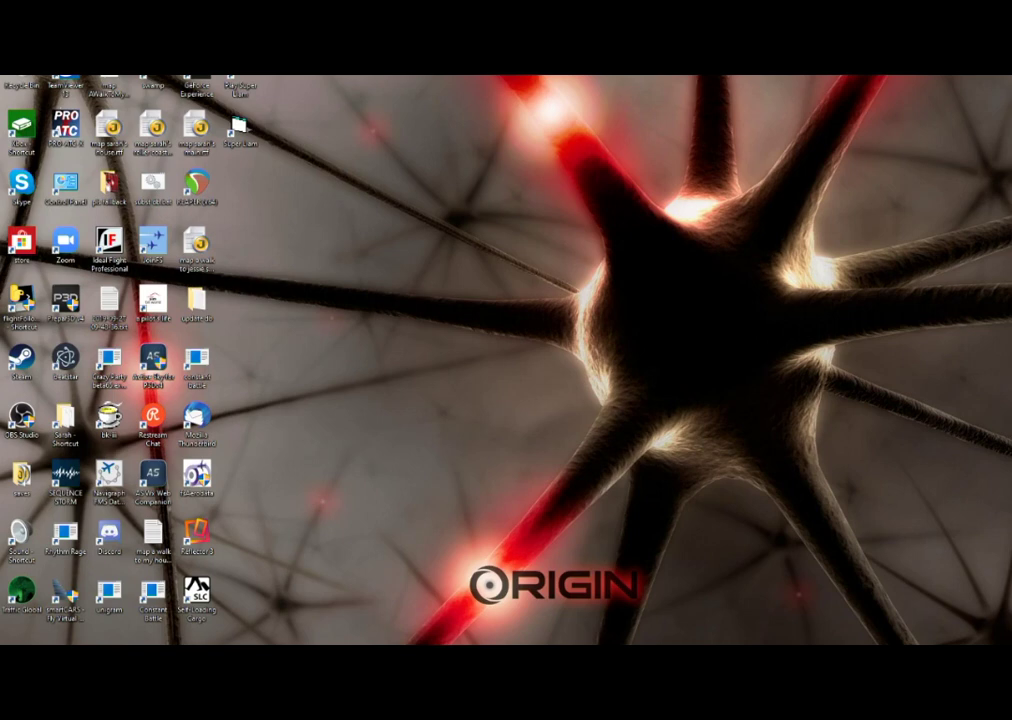
- Clear the remaining windows, including Discord, off the desktop and close Ideal Flight again
key(alt+Tab)
key(Tab)
key(Delete)
key(Tab)
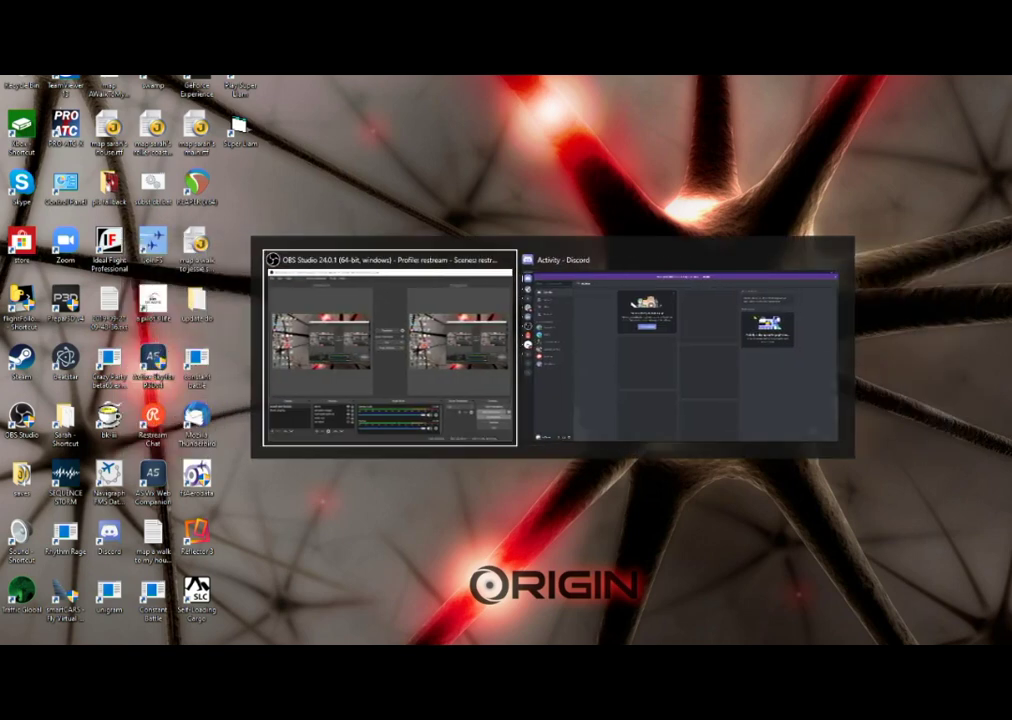
key(Tab)
key(Delete)
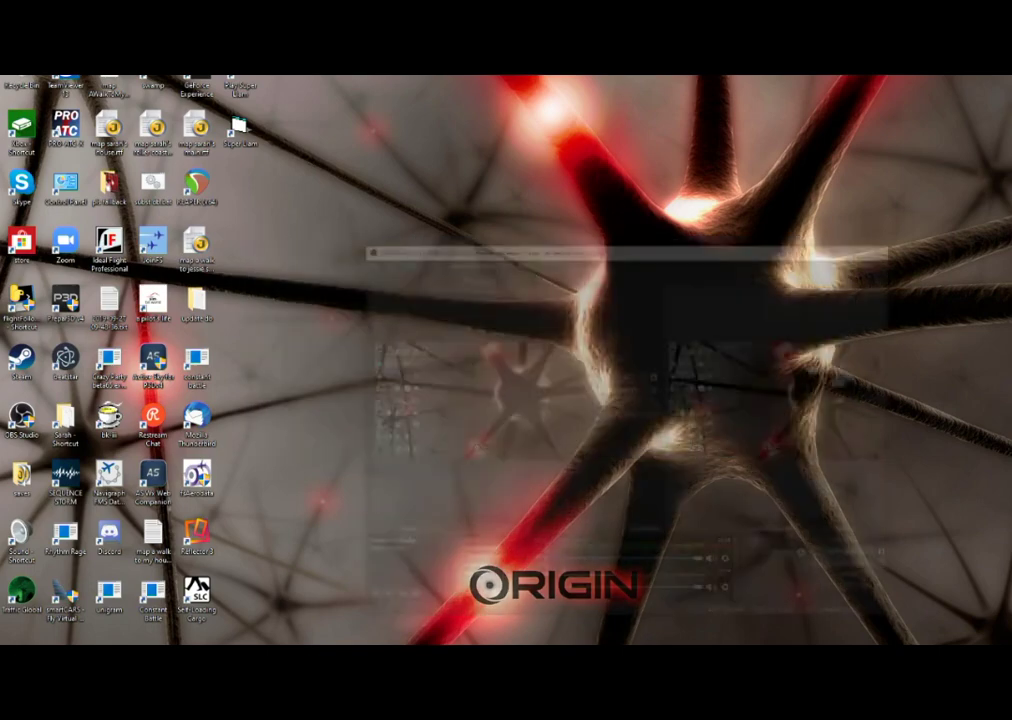
key(super+d)
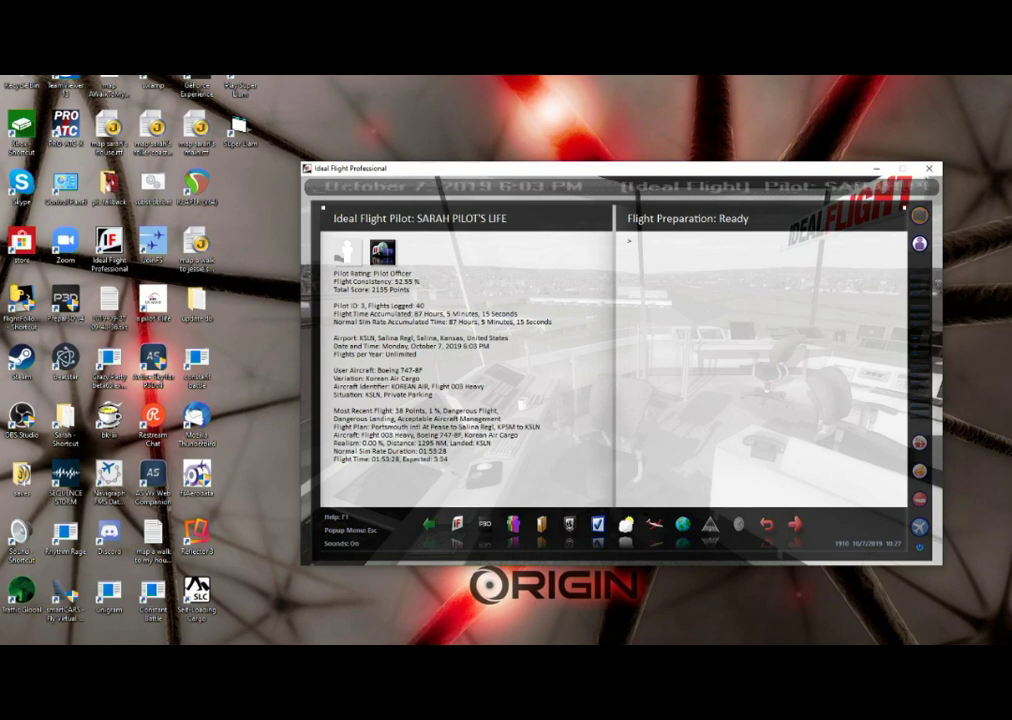
key(alt+F4)
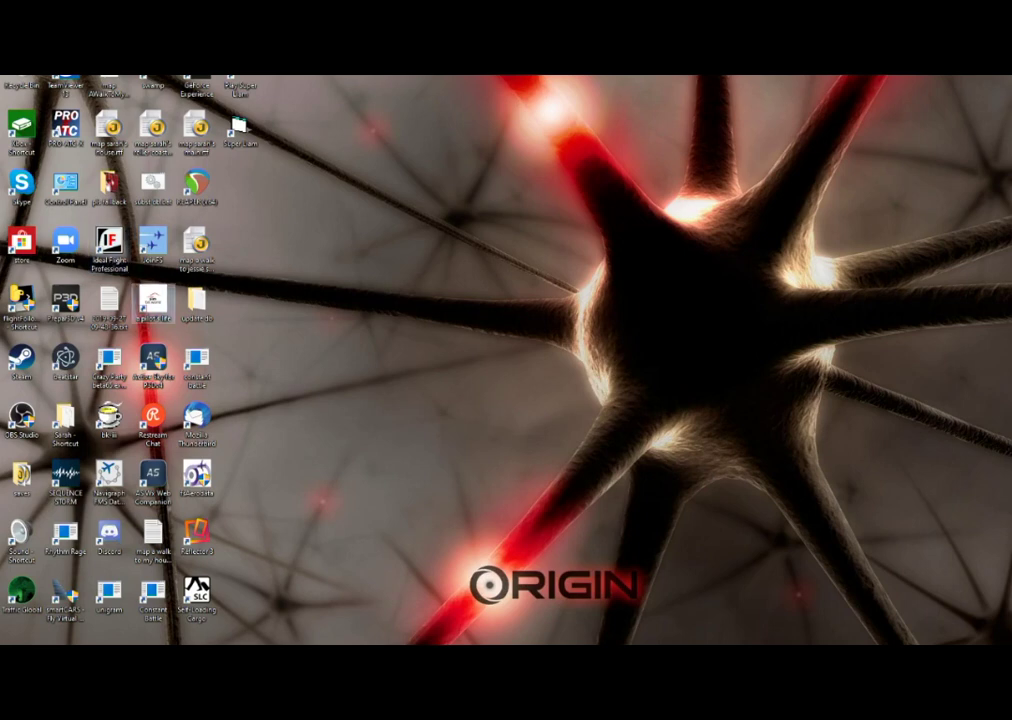
- Launch A Pilot's Life from its desktop icon, then switch back to Ideal Flight
double_click(153, 300)
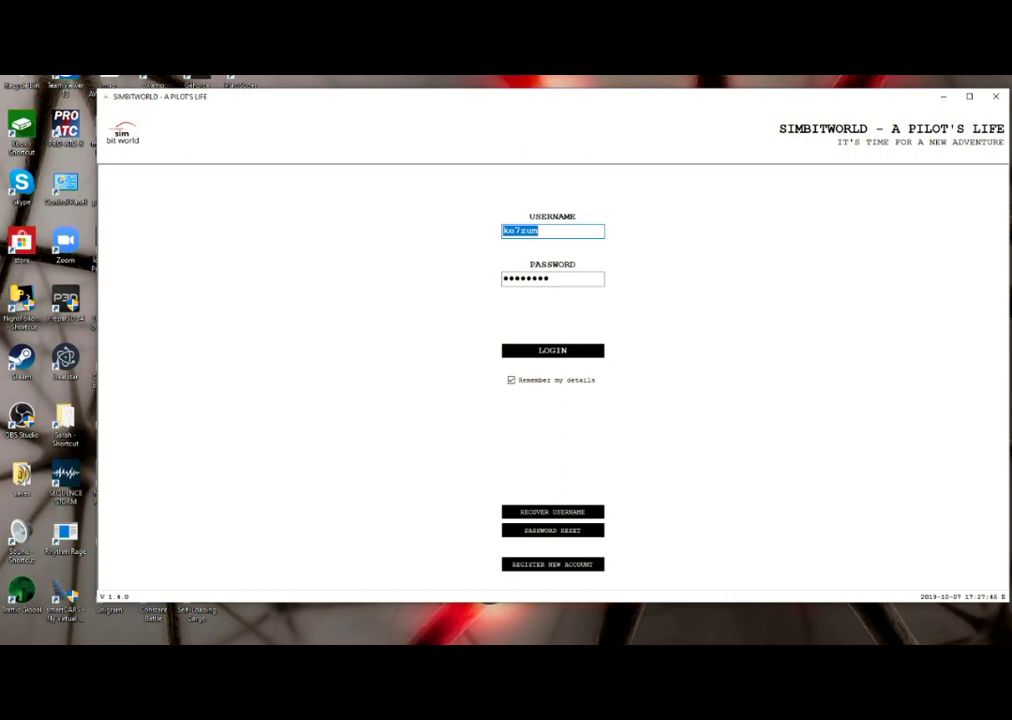
key(alt+Tab)
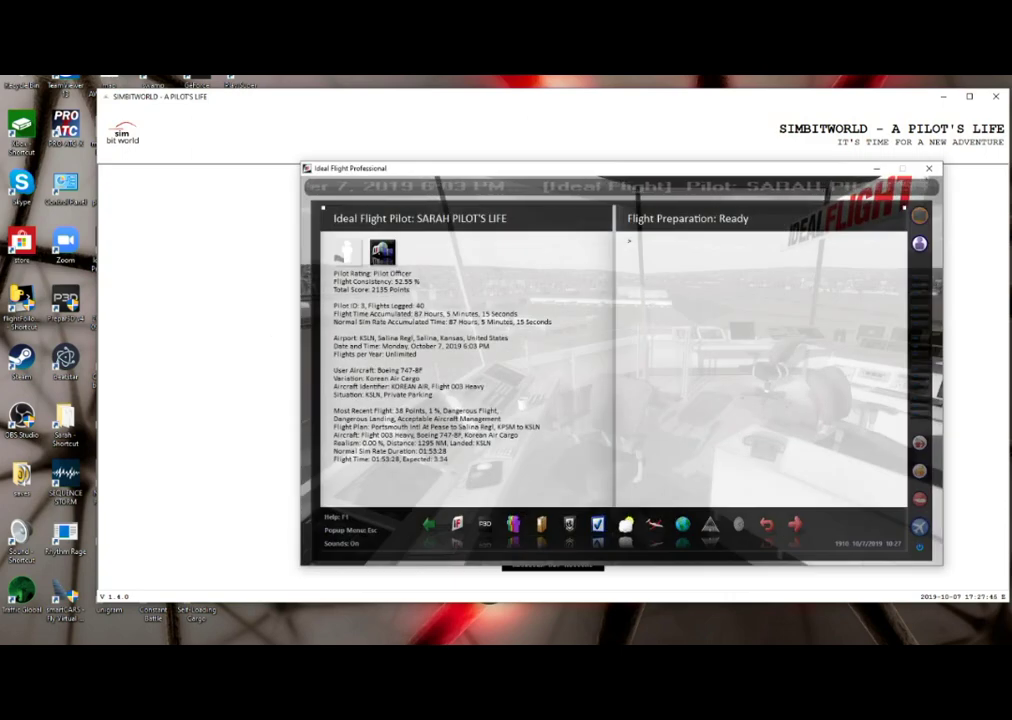
key(Caps_Lock)
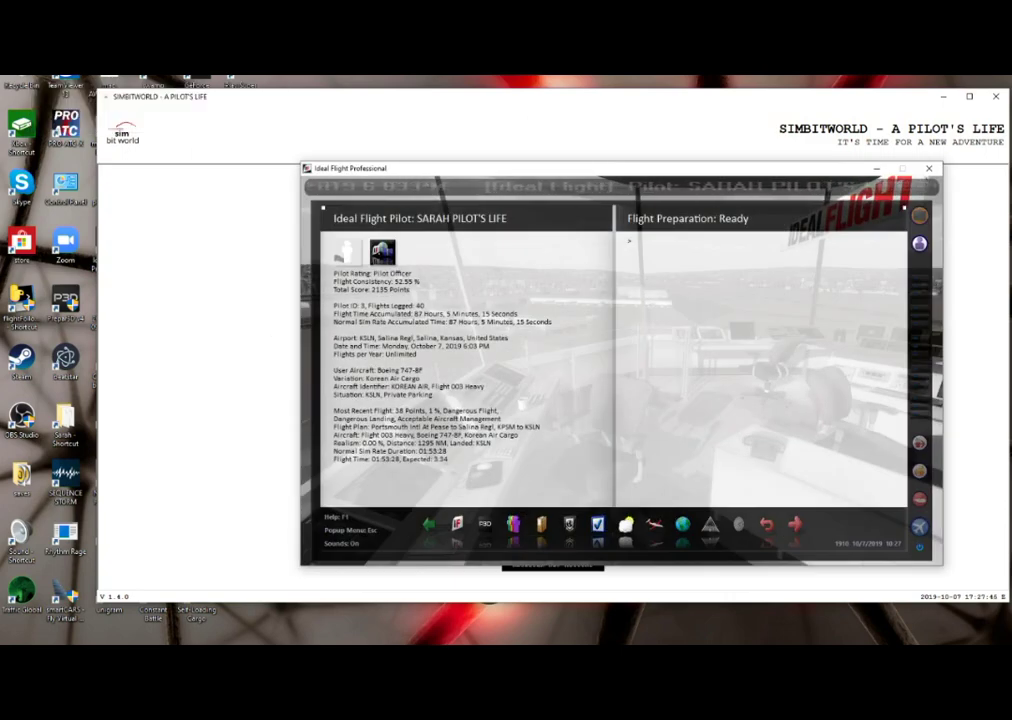
key(alt+Tab)
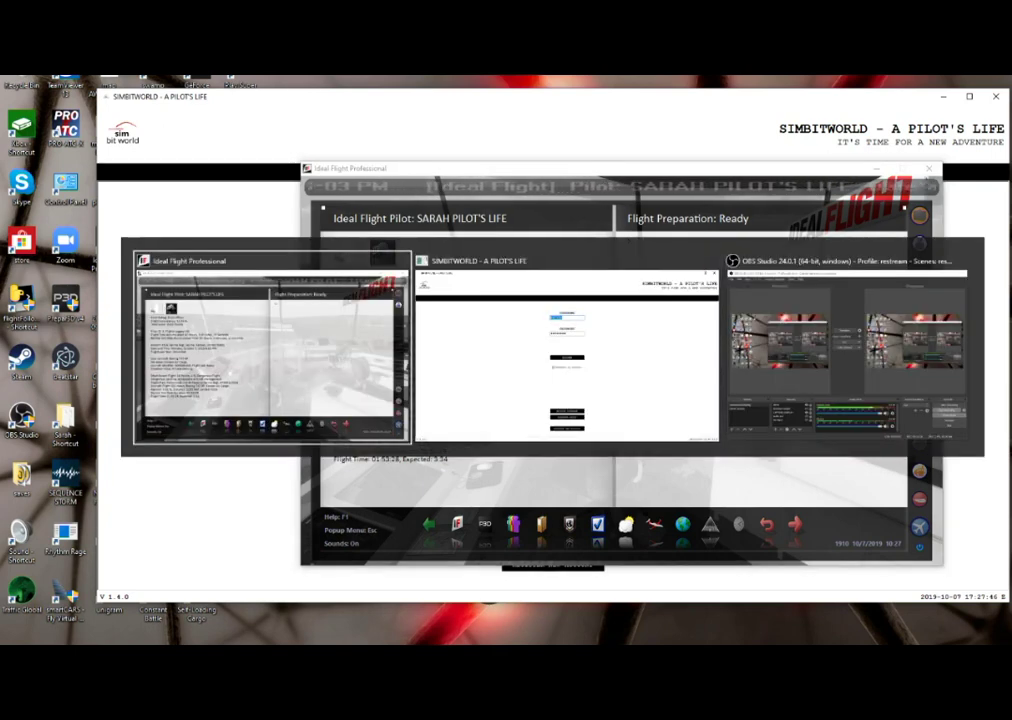
key(alt+Tab)
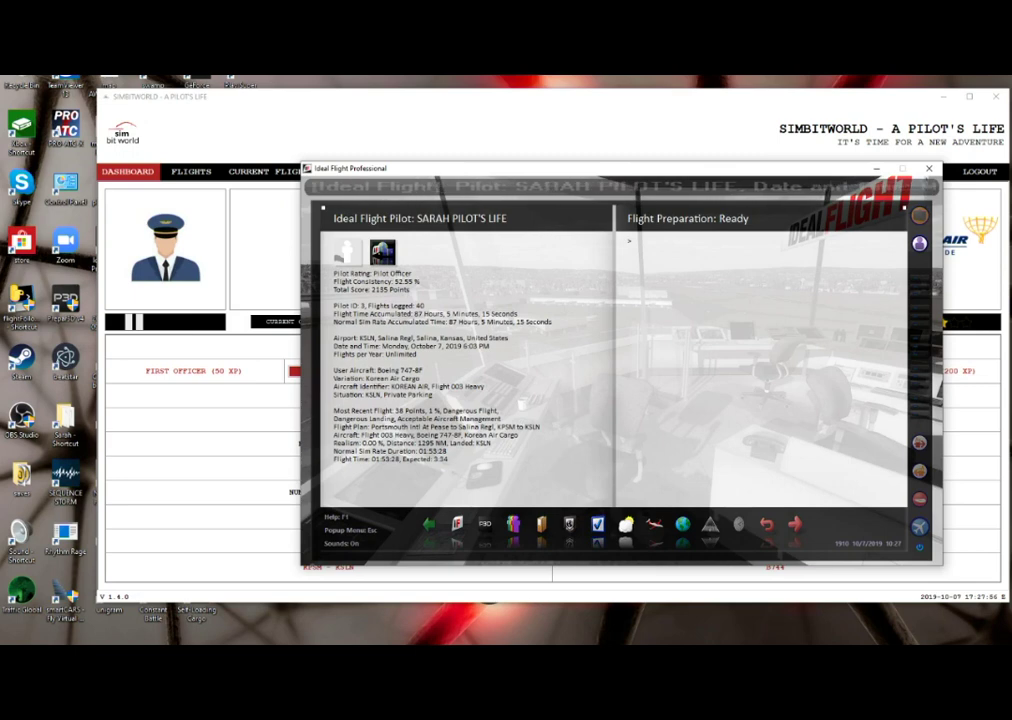
- Return Ideal Flight to its start page through Icon Shelf > Start Page
key(Escape)
key(Down)
key(Down)
key(Right)
key(Up)
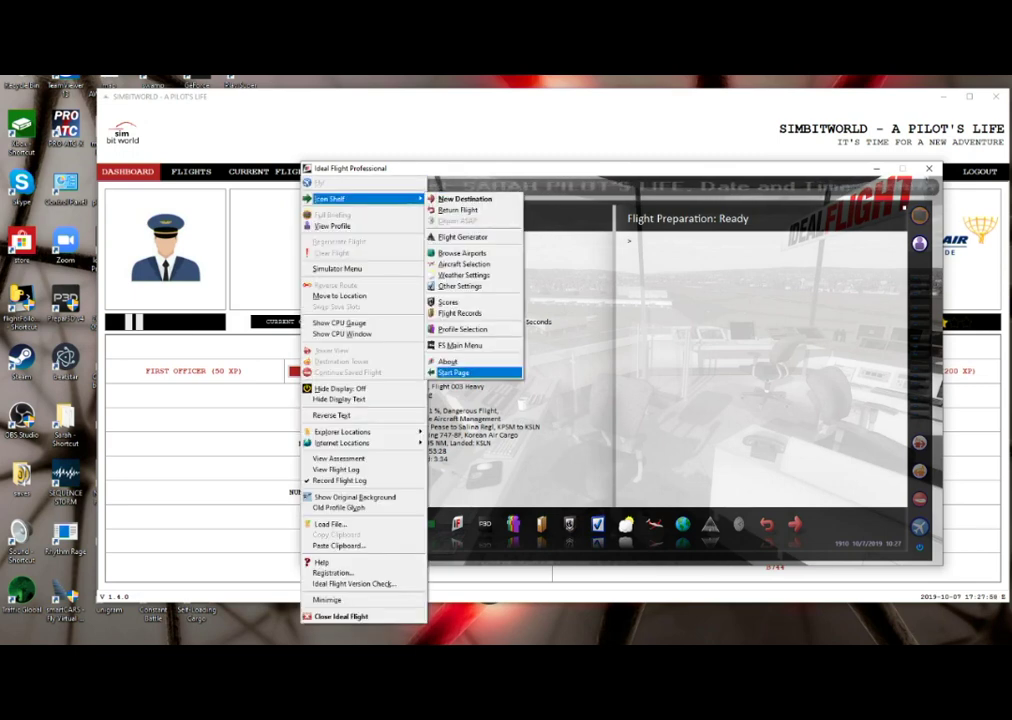
key(Return)
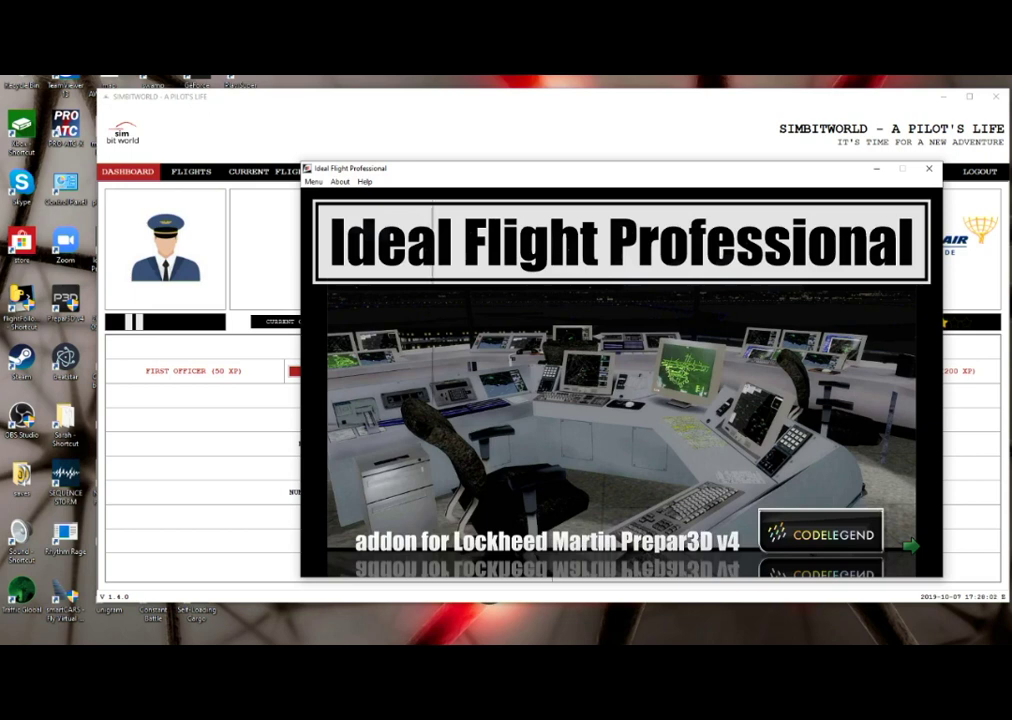
- Open Start Other Programs, choose the Pilot's Life profile and filter to Before starting FS
key(alt+m)
key(Down)
key(Down)
key(Down)
key(Down)
key(Down)
key(Down)
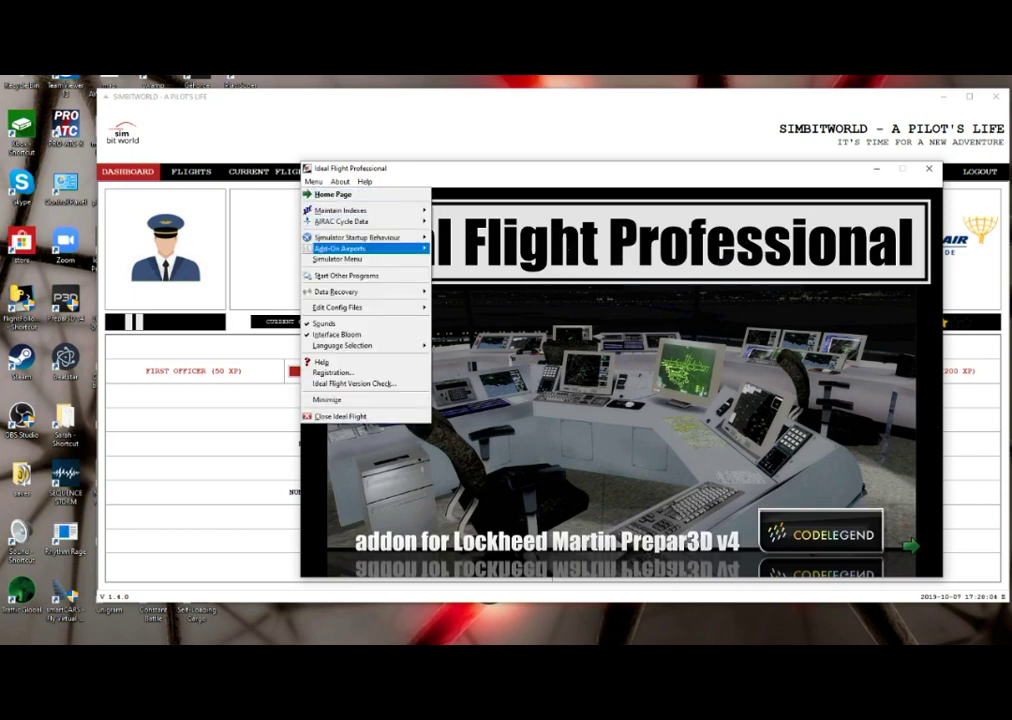
key(Return)
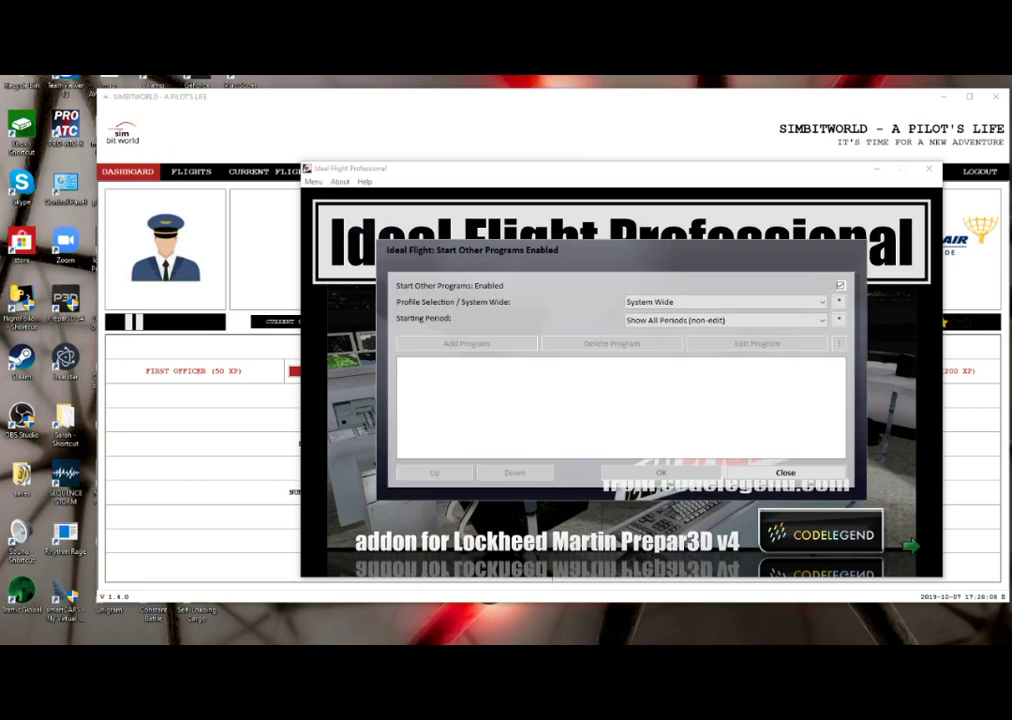
key(Tab)
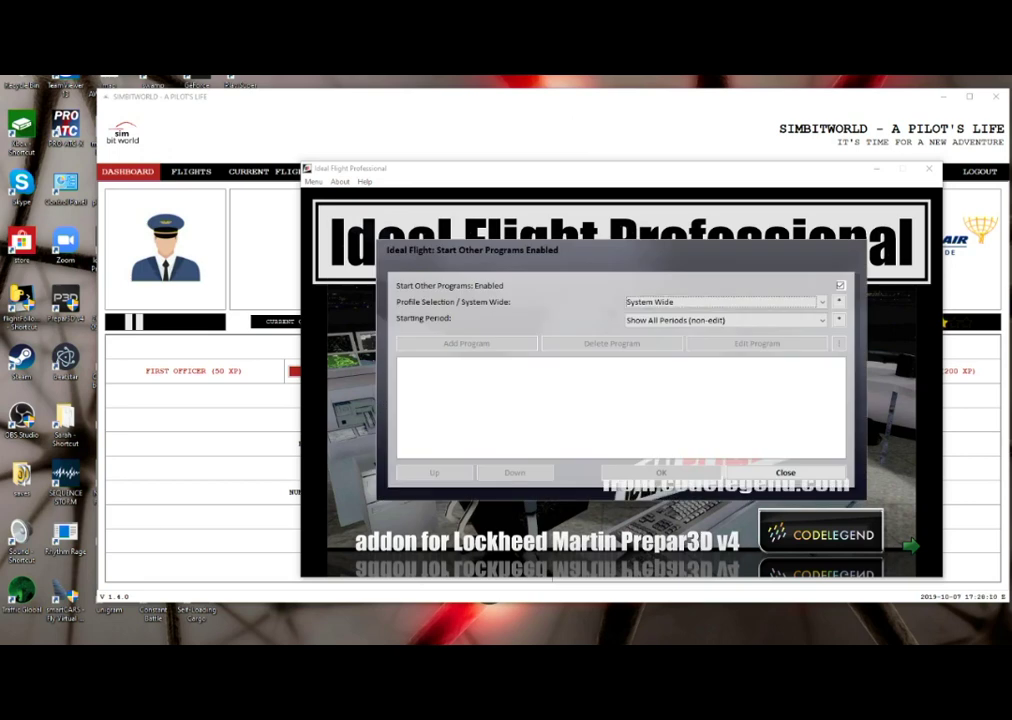
key(Down)
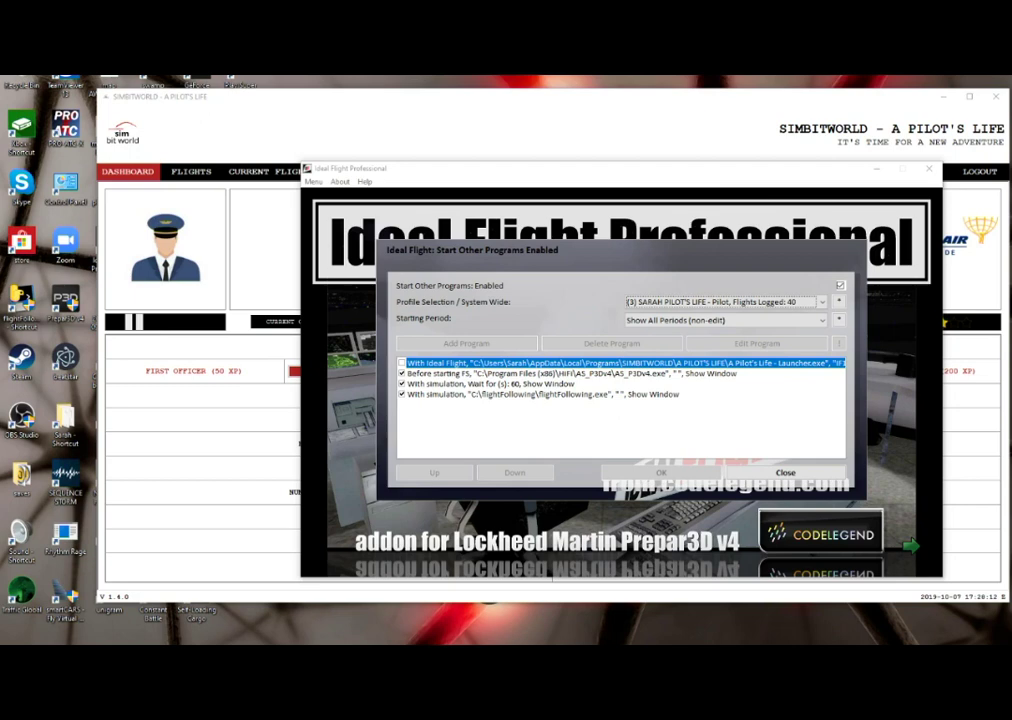
key(Tab)
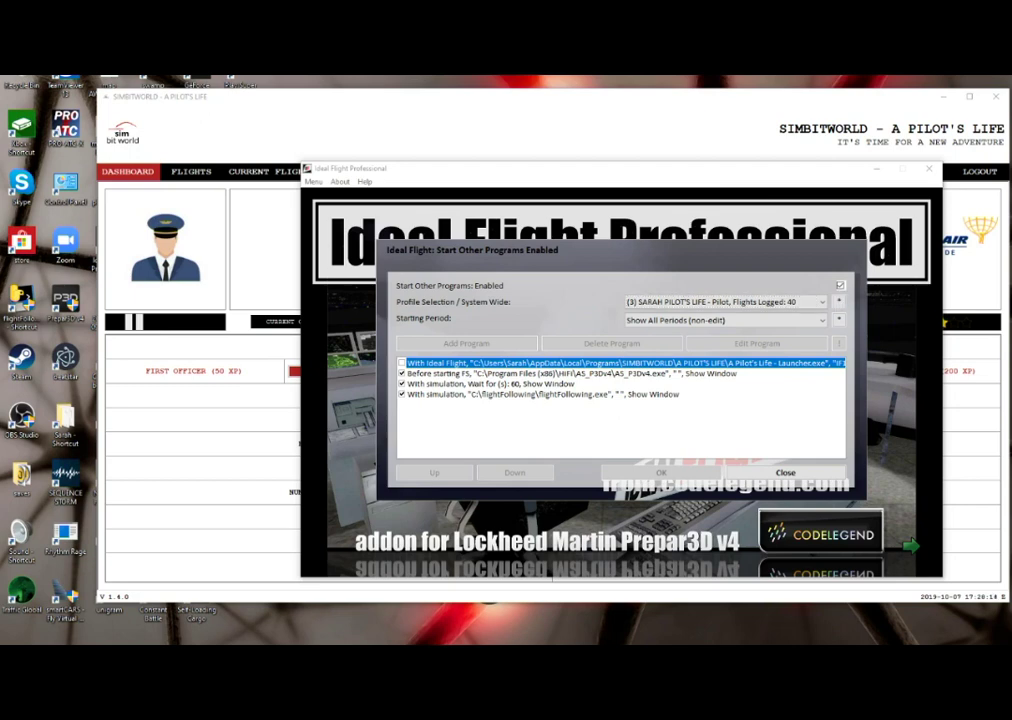
key(Tab)
key(Down)
key(Down)
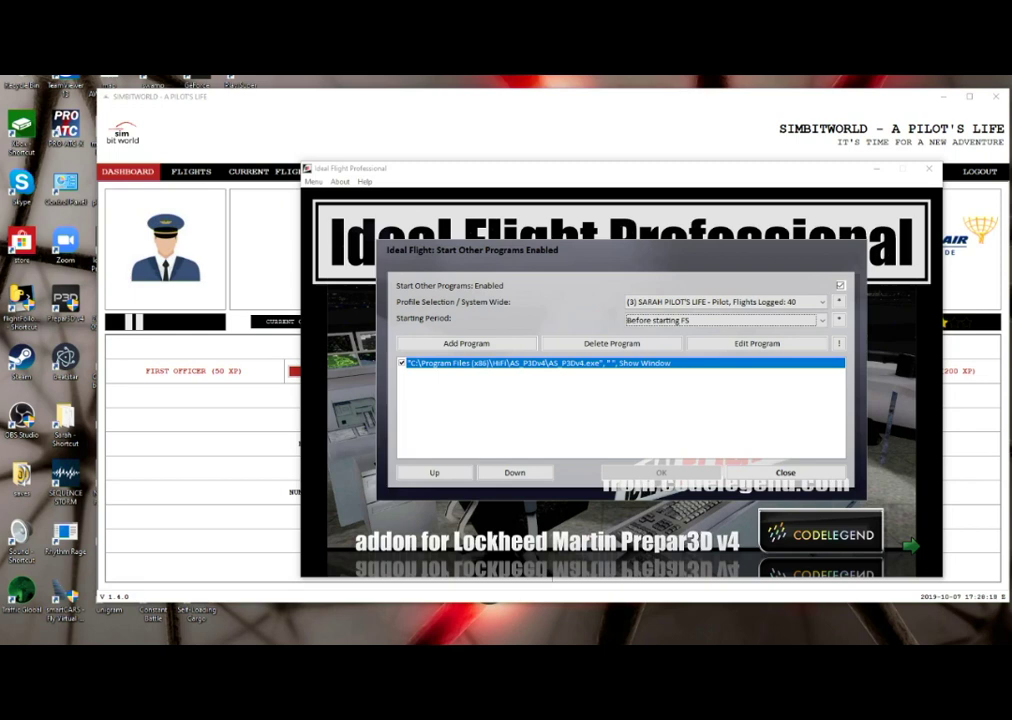
key(Tab)
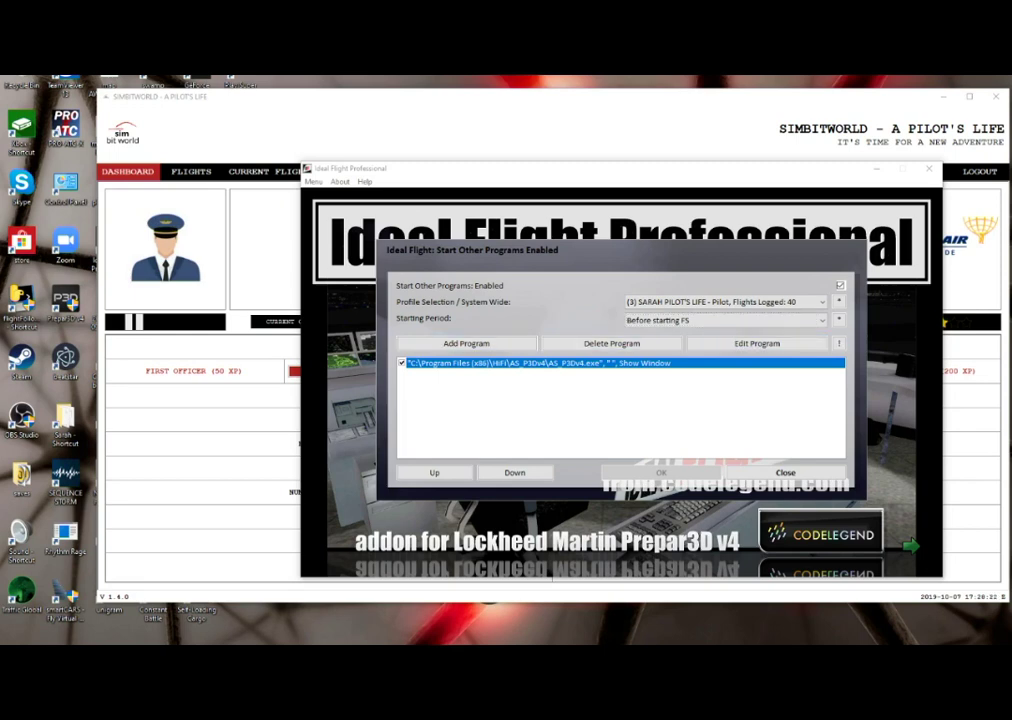
key(Tab)
key(Tab)
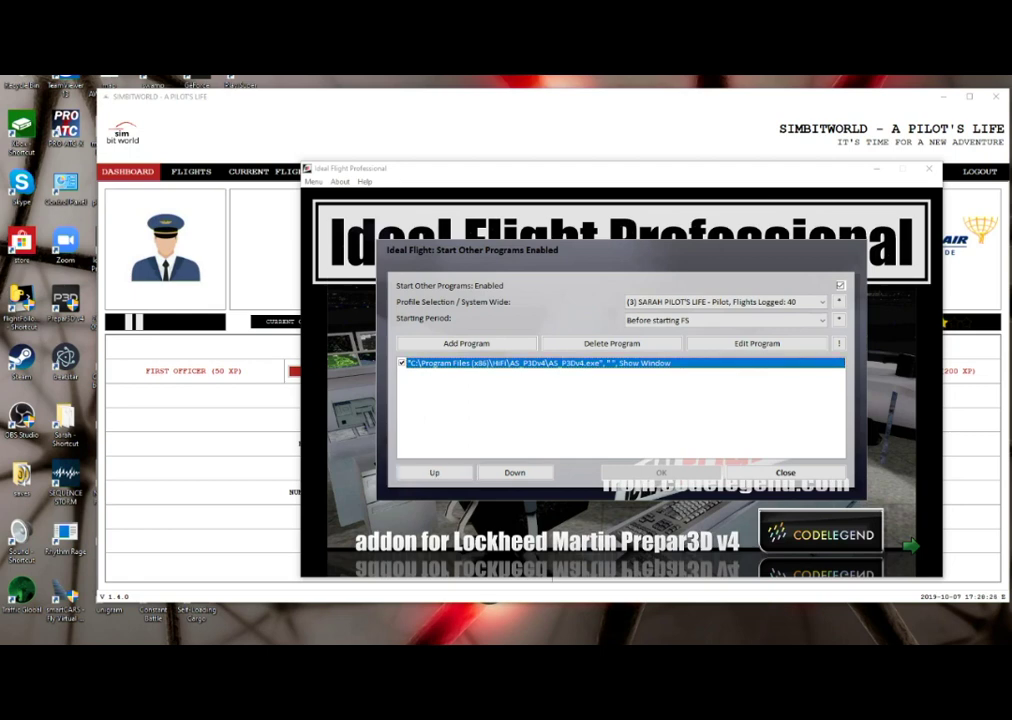
key(Tab)
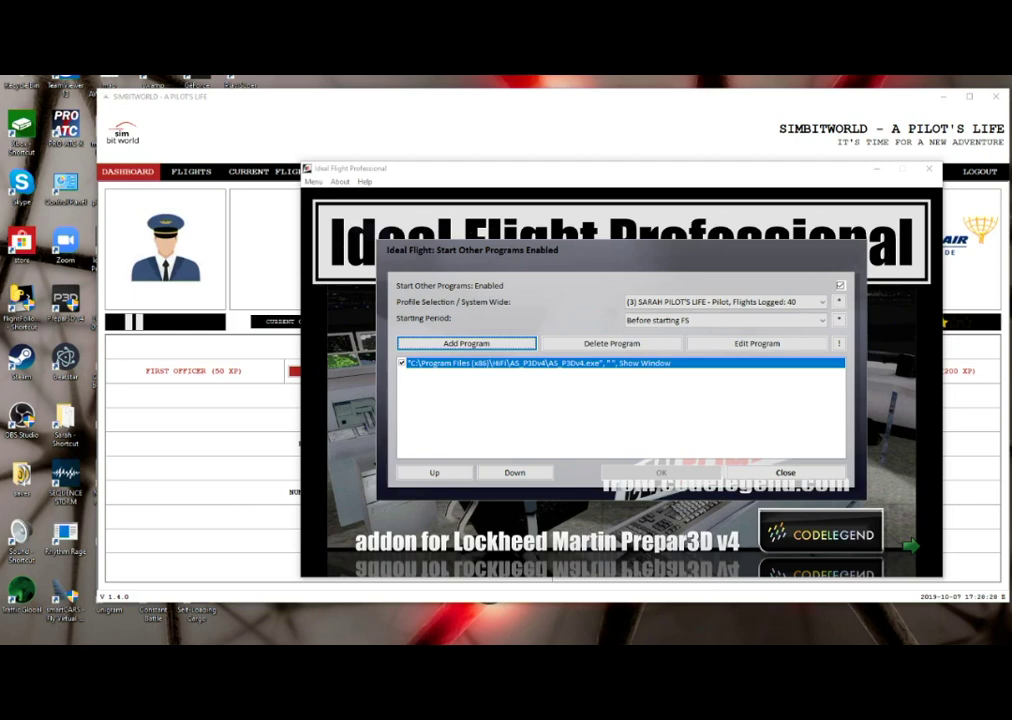
- Add a 2-second Time Delay (s) entry with Hide Window and confirm it
key(Return)
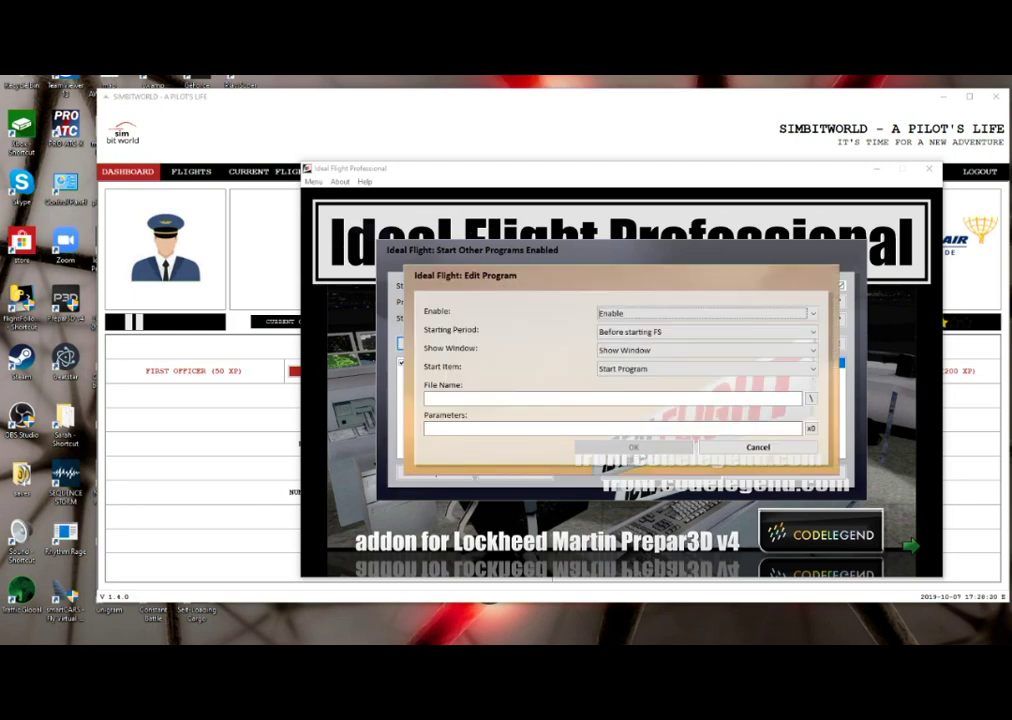
key(Tab)
key(Tab)
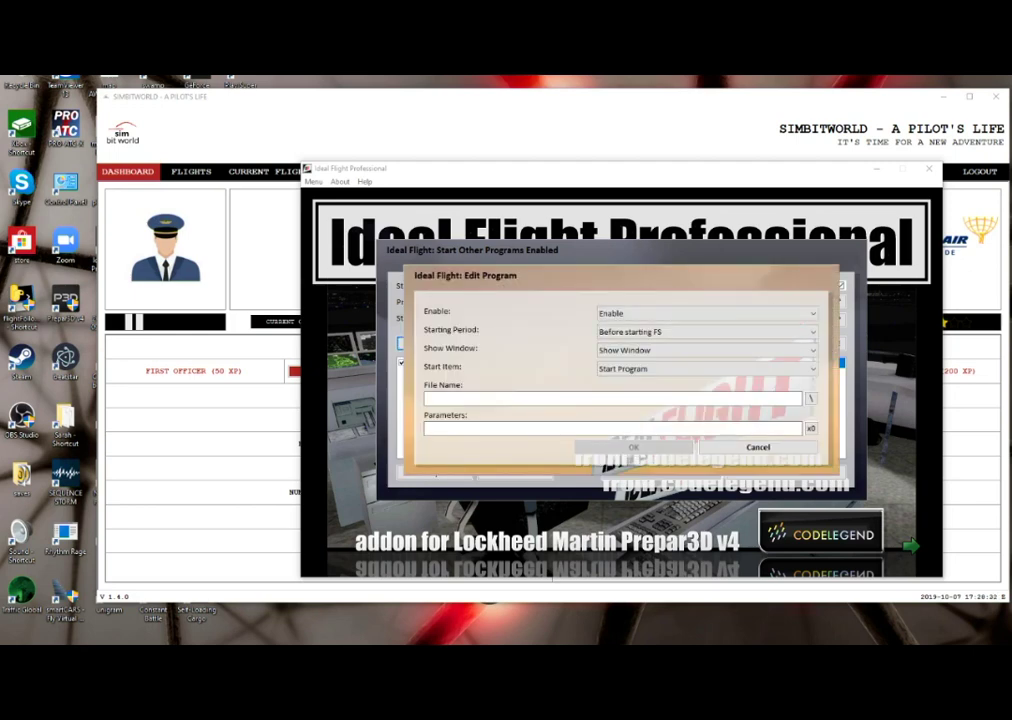
key(Down)
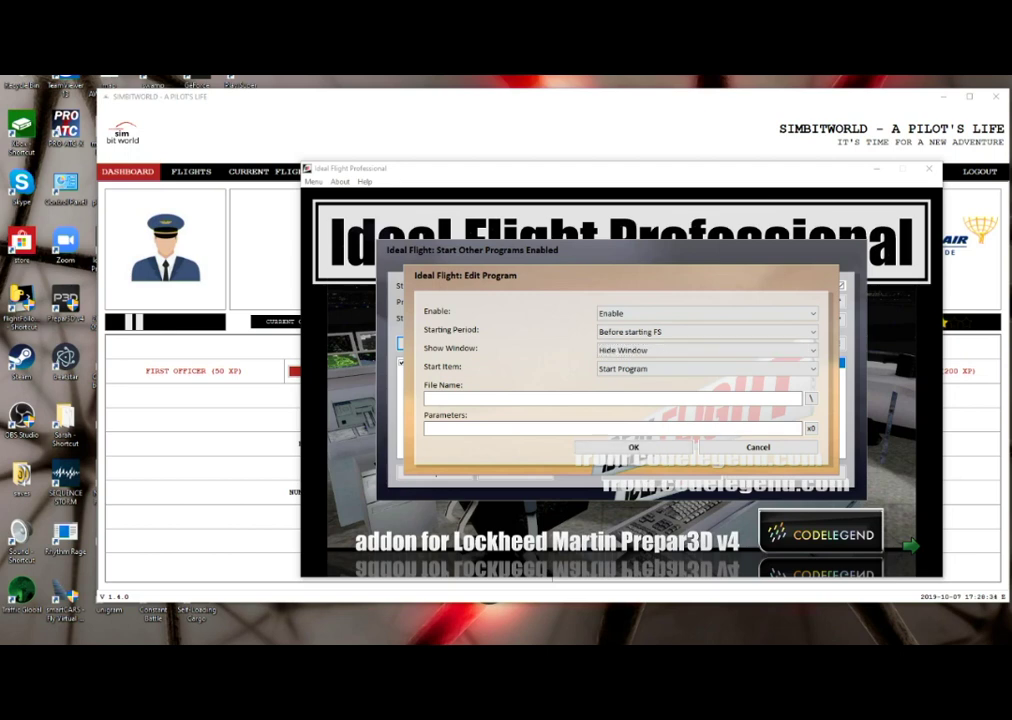
key(Tab)
key(Down)
key(Tab)
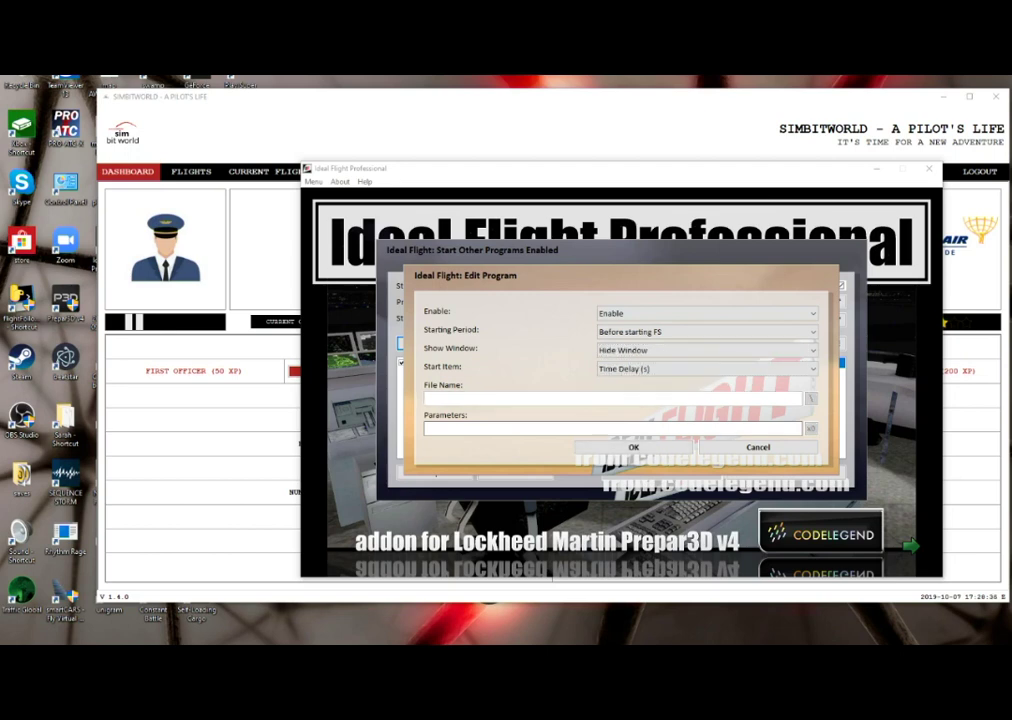
key(Tab)
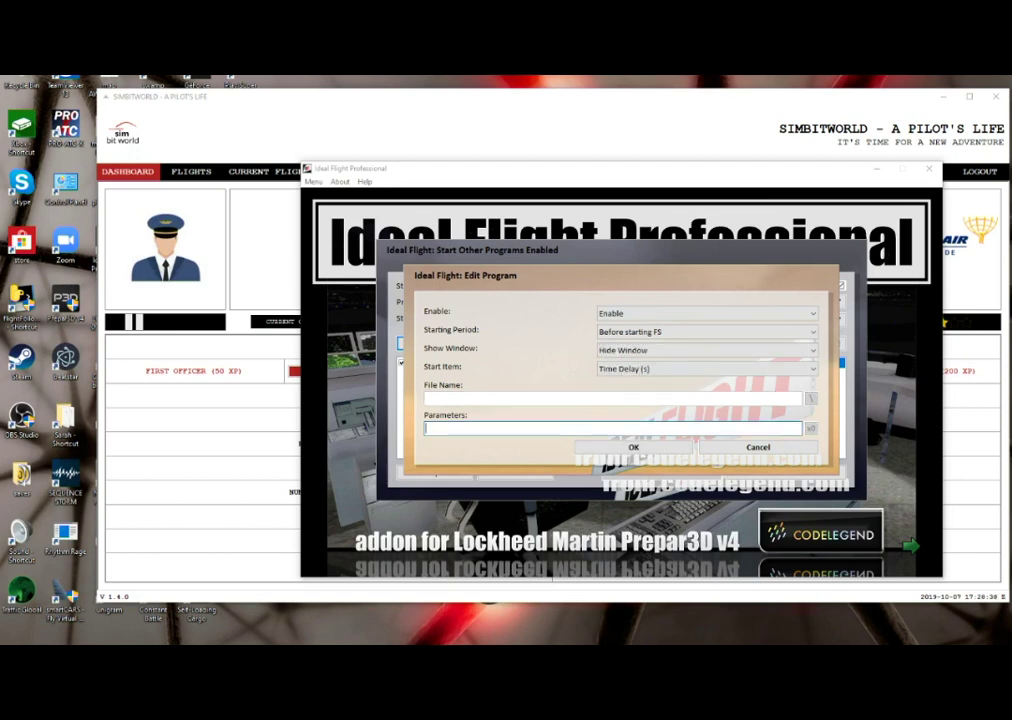
text(2)
key(Tab)
key(Tab)
key(shift+Tab)
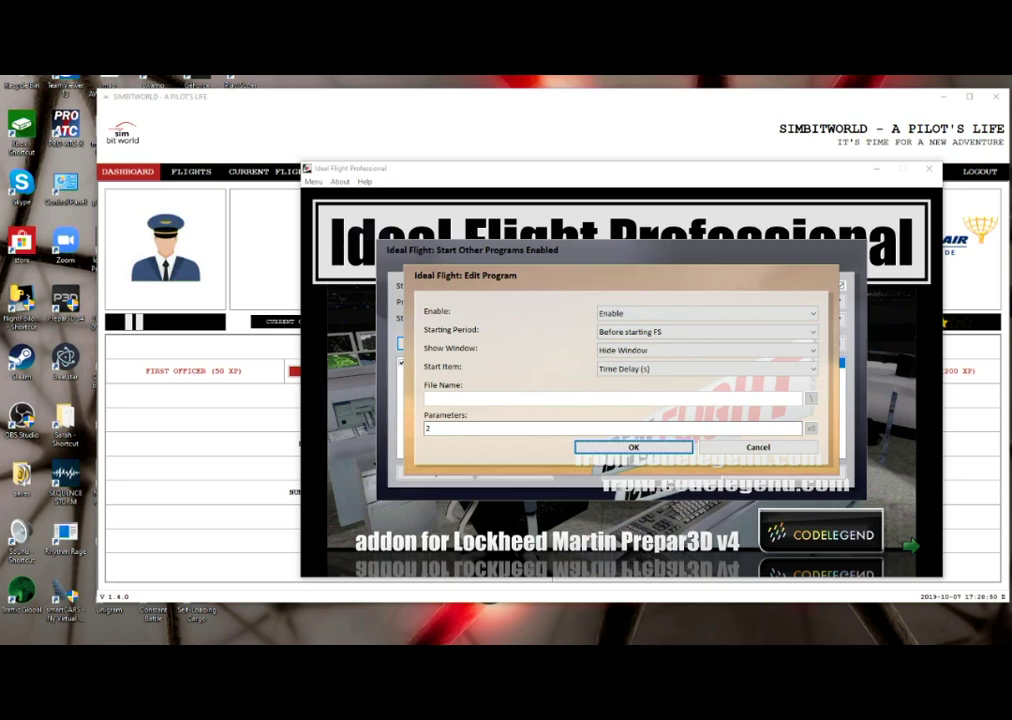
key(Tab)
key(Tab)
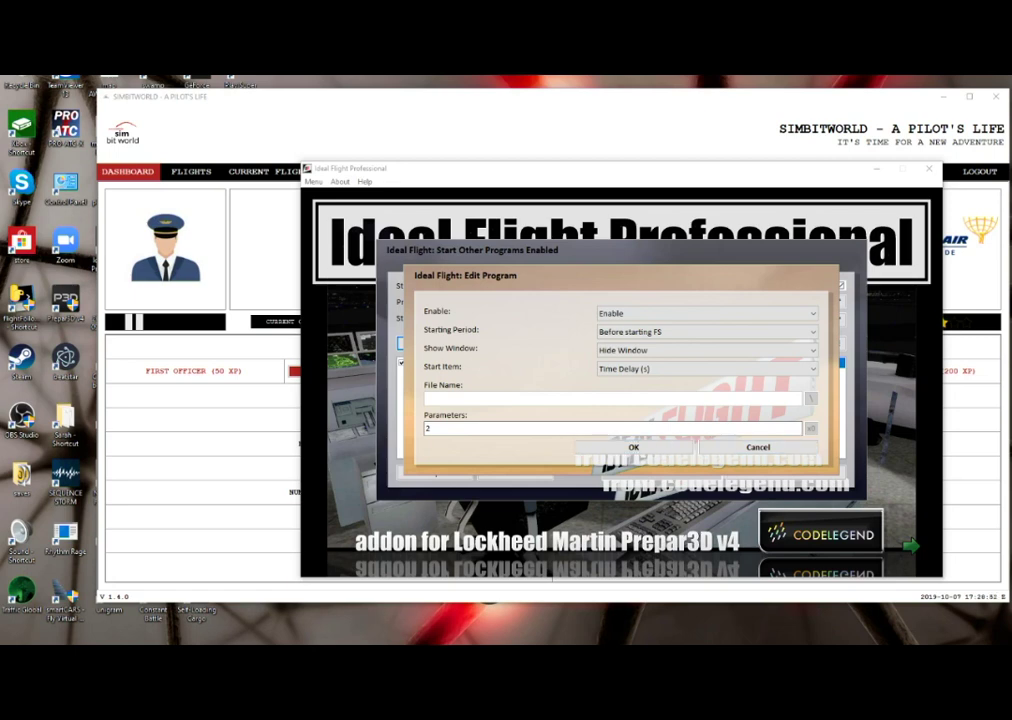
key(Return)
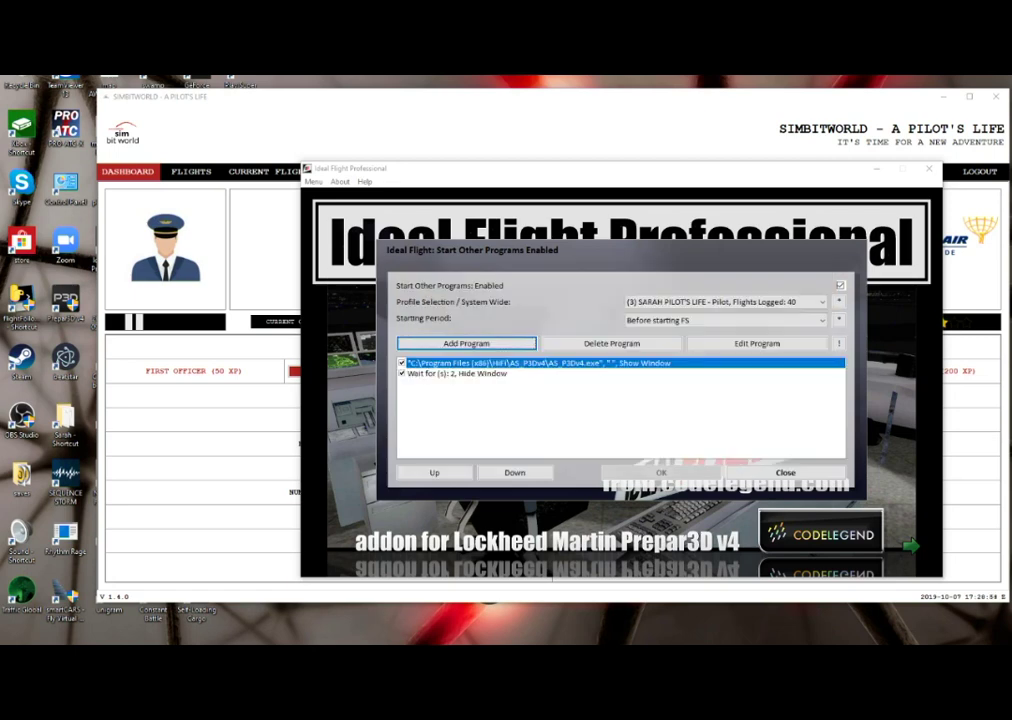
- Move the 'Wait for (s): 2' row above AS_P3Dv4.exe and save the list with OK
key(Tab)
key(Tab)
key(Tab)
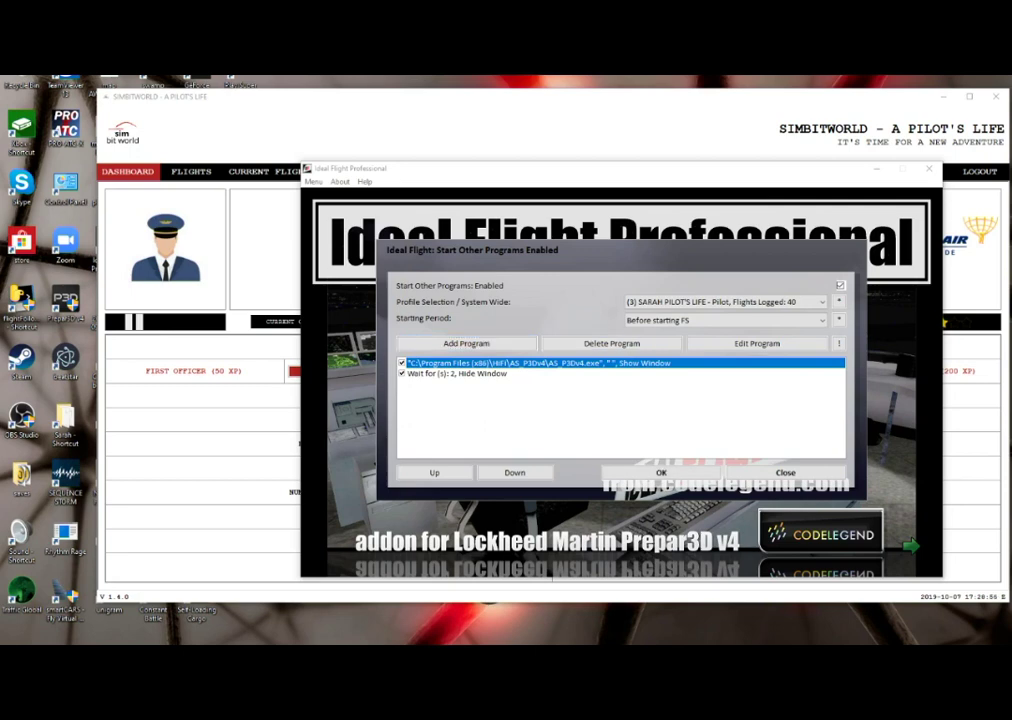
key(Tab)
key(Tab)
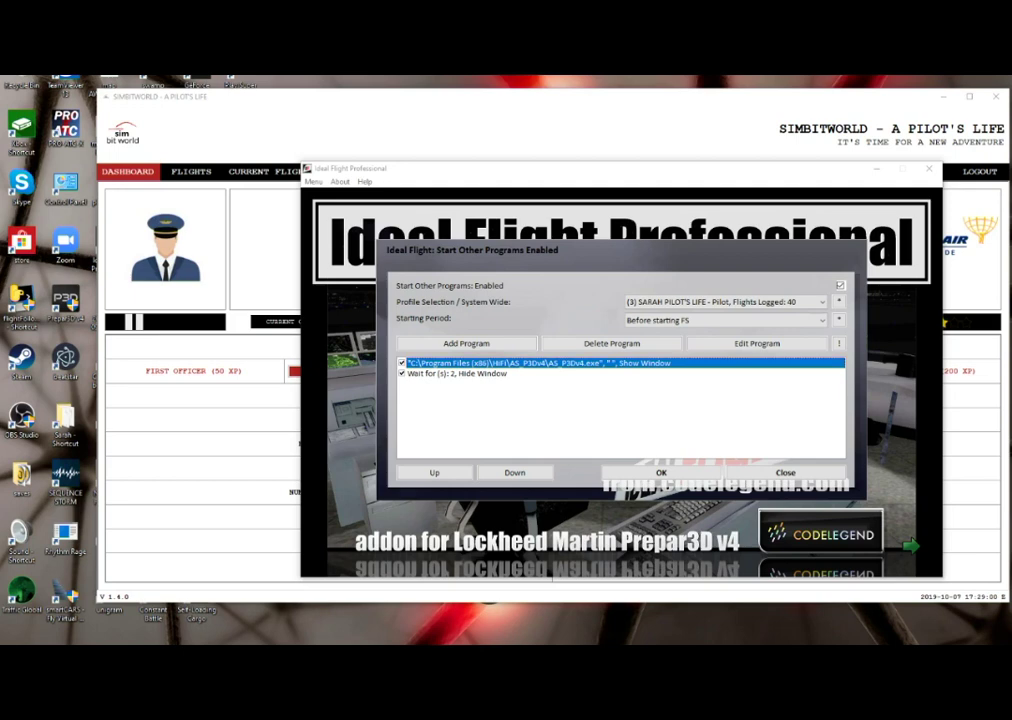
click(456, 373)
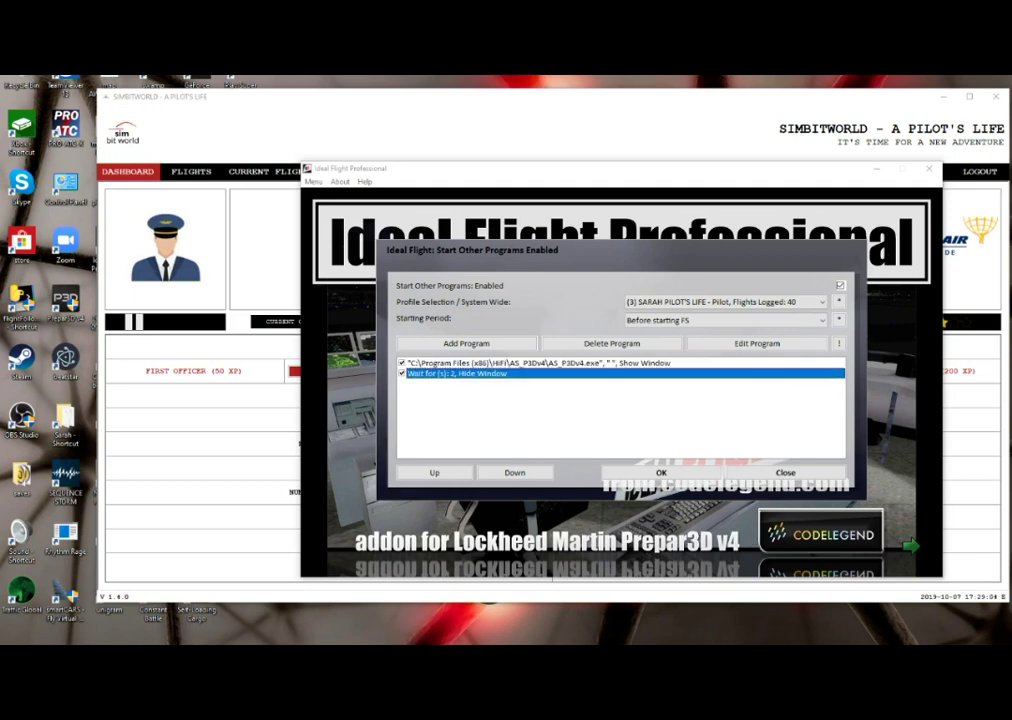
key(Tab)
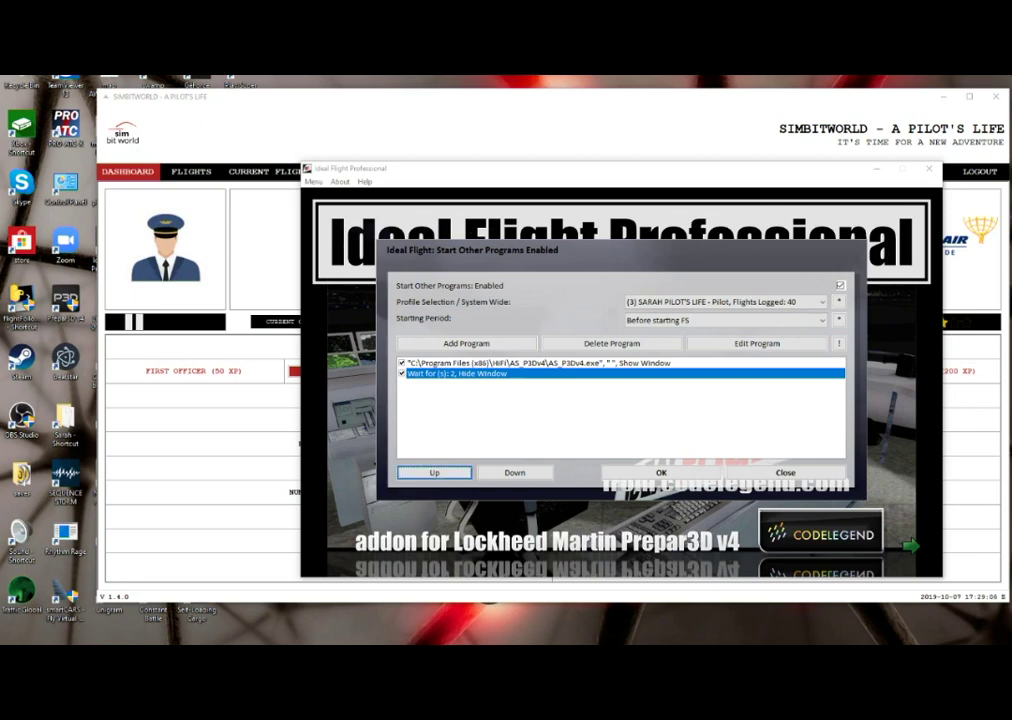
key(Tab)
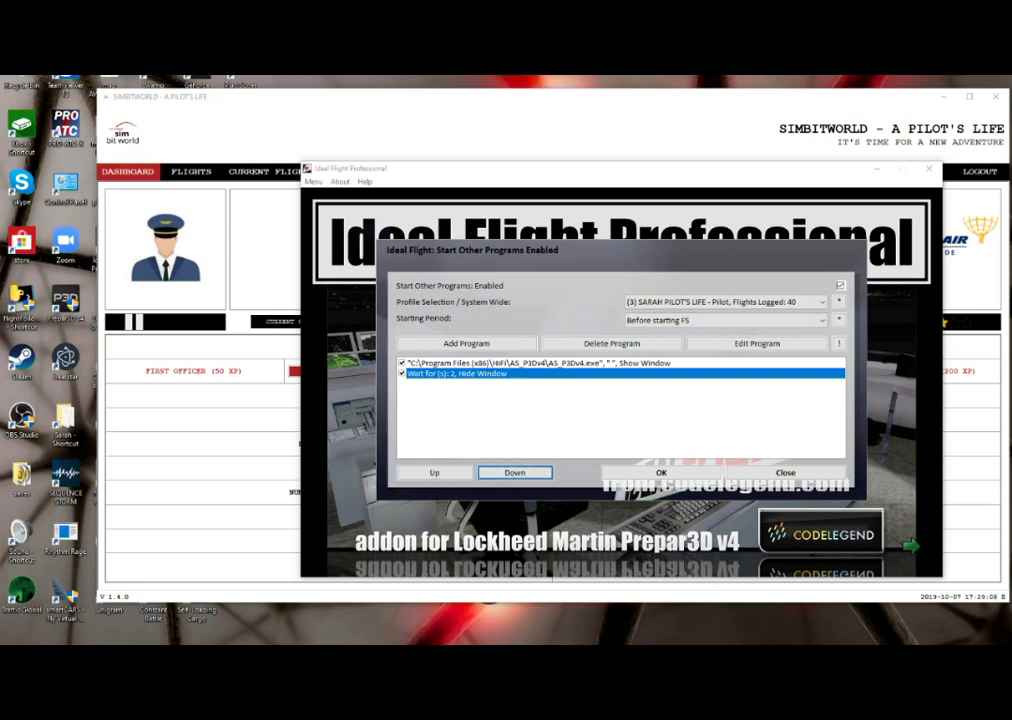
key(shift+Tab)
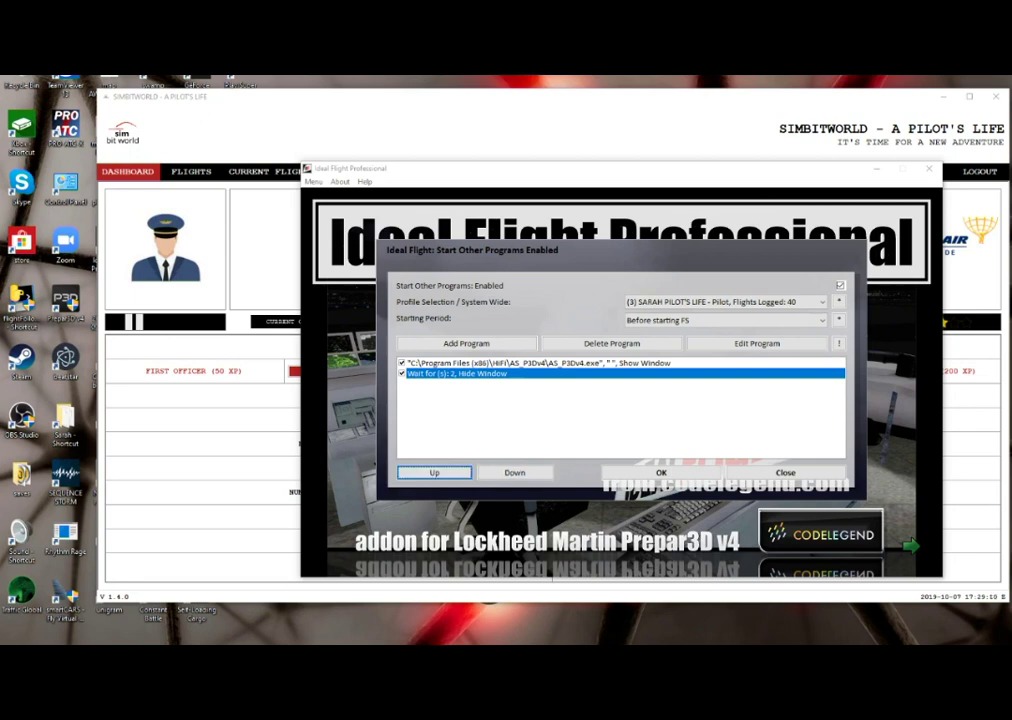
key(space)
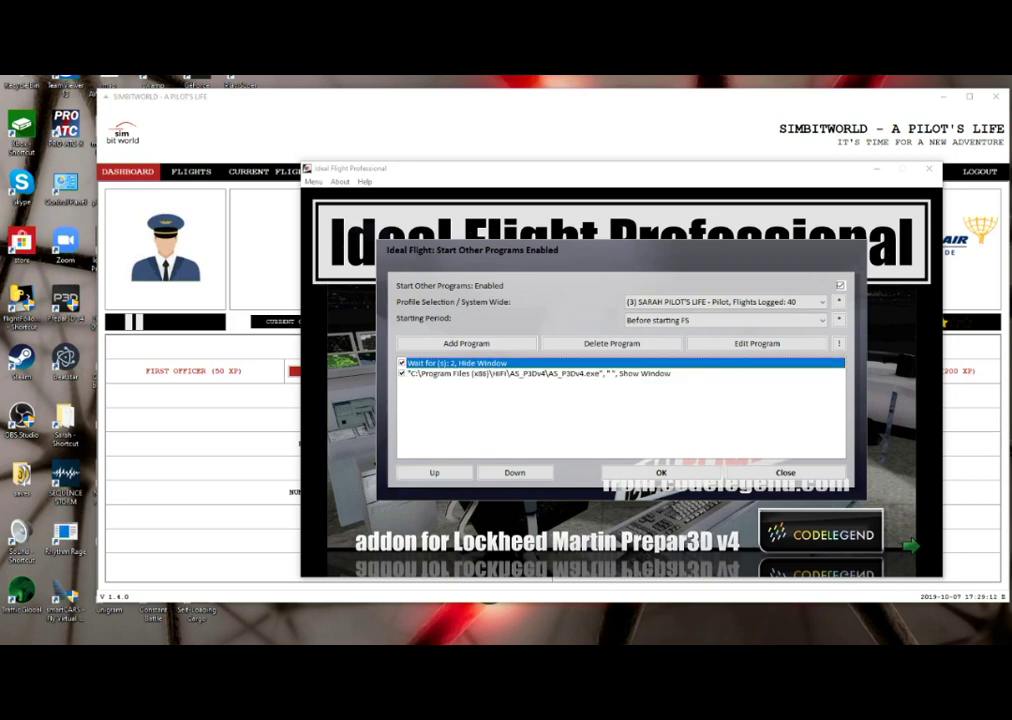
key(Down)
key(Up)
key(Tab)
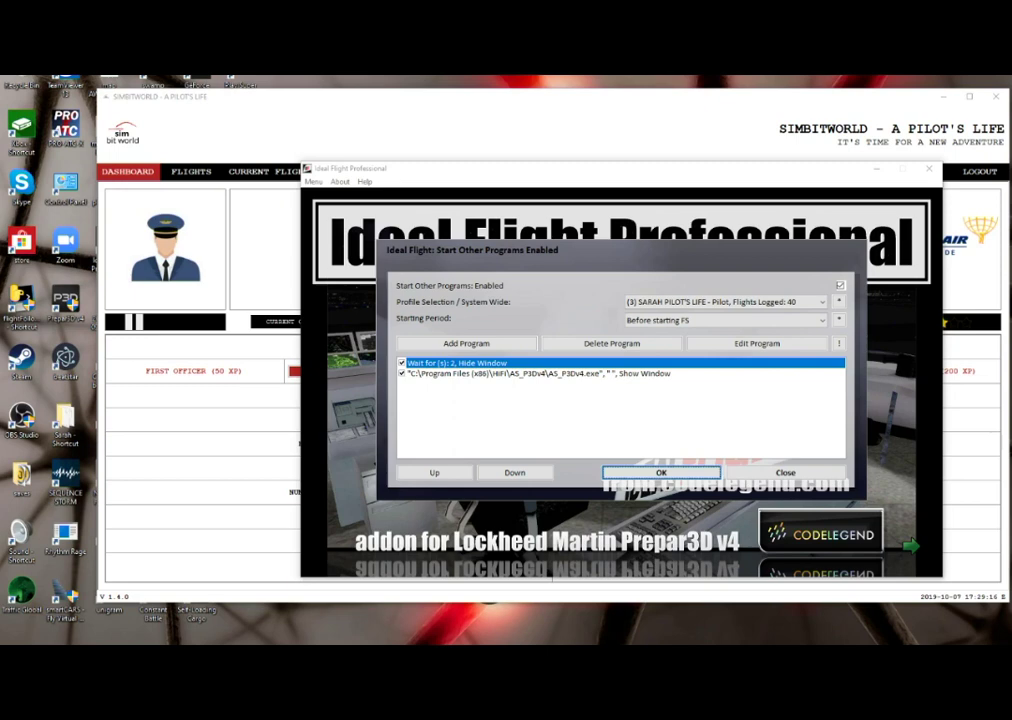
key(Return)
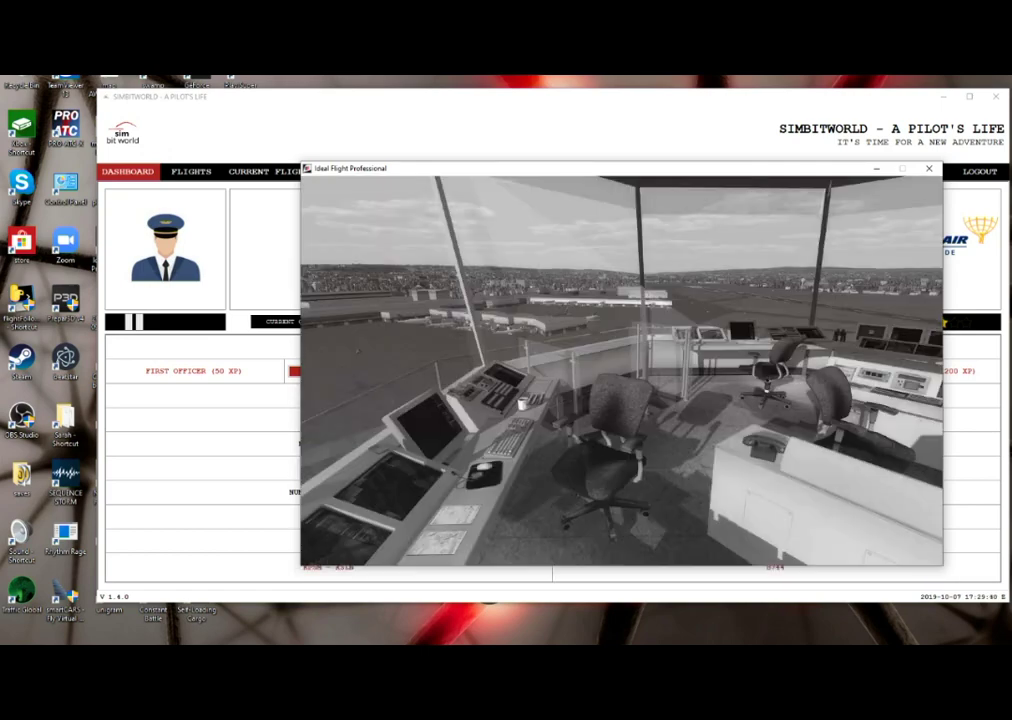
- Switch to SimBitWorld and open the CURRENT FLIGHT page showing KSLN–KIAH
key(alt+Tab)
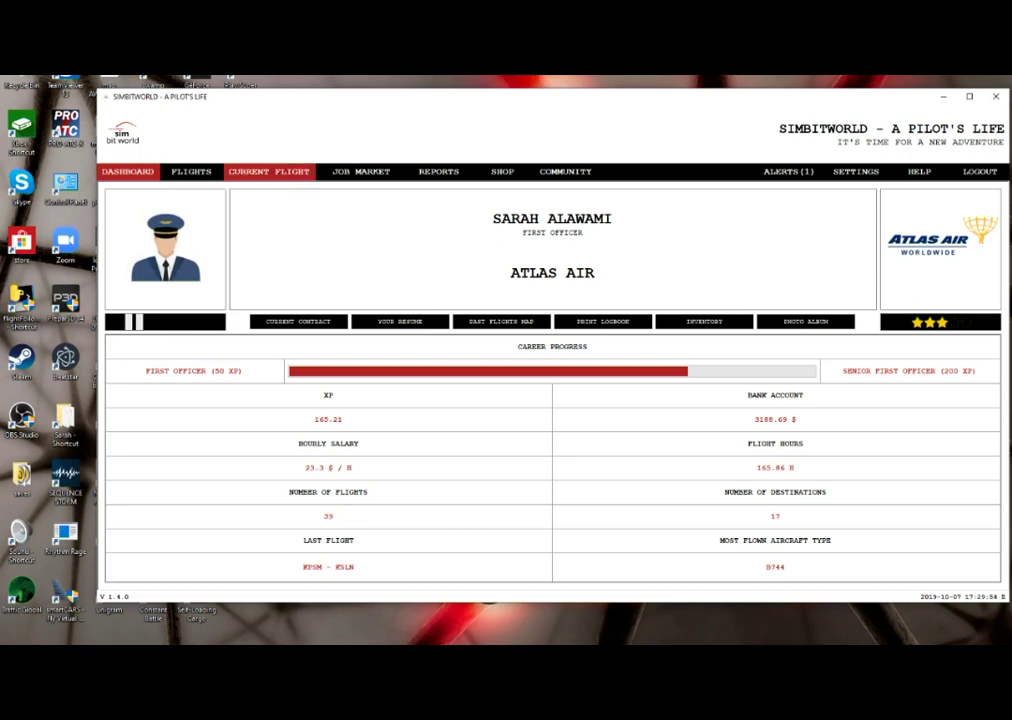
click(268, 171)
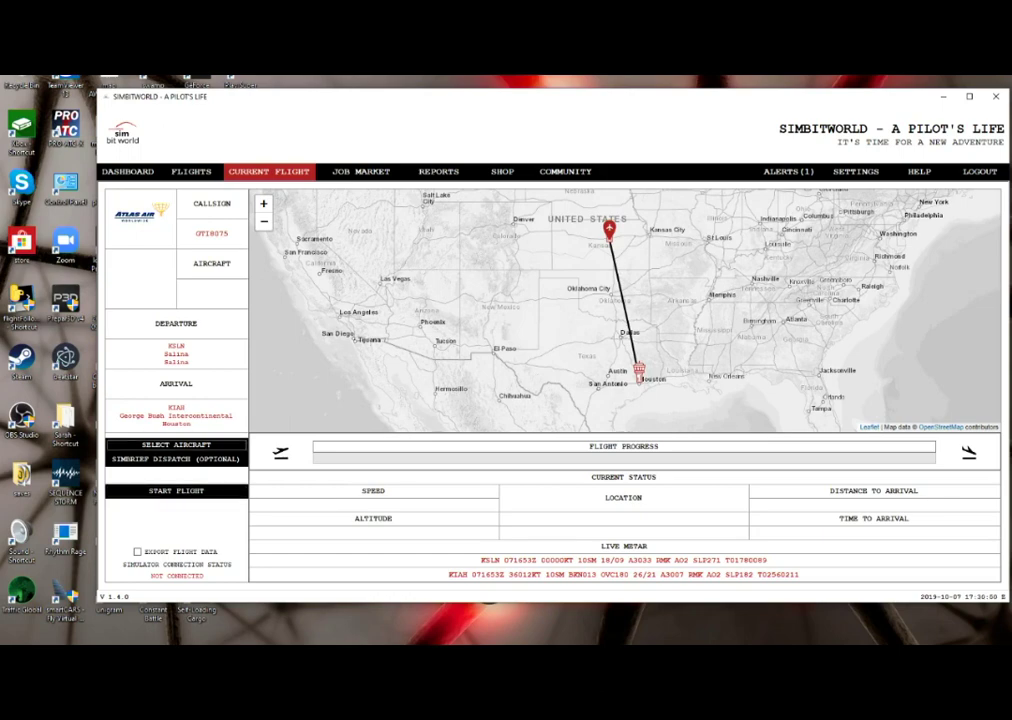
- Assign aircraft N404EZ to the flight from the Select Aircraft list
click(176, 444)
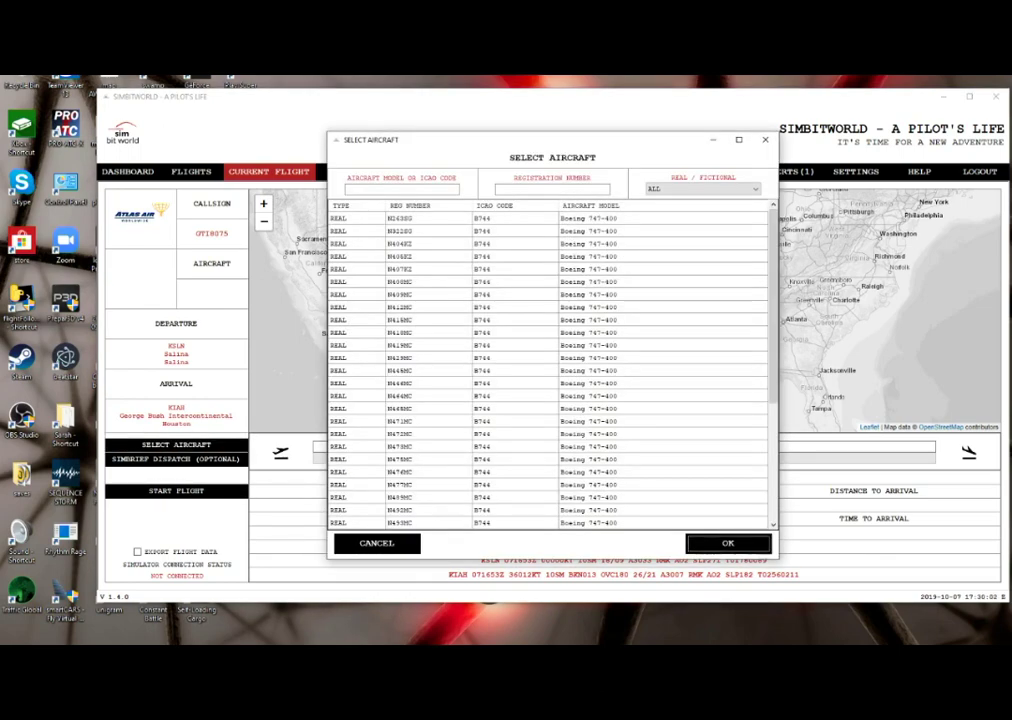
click(400, 231)
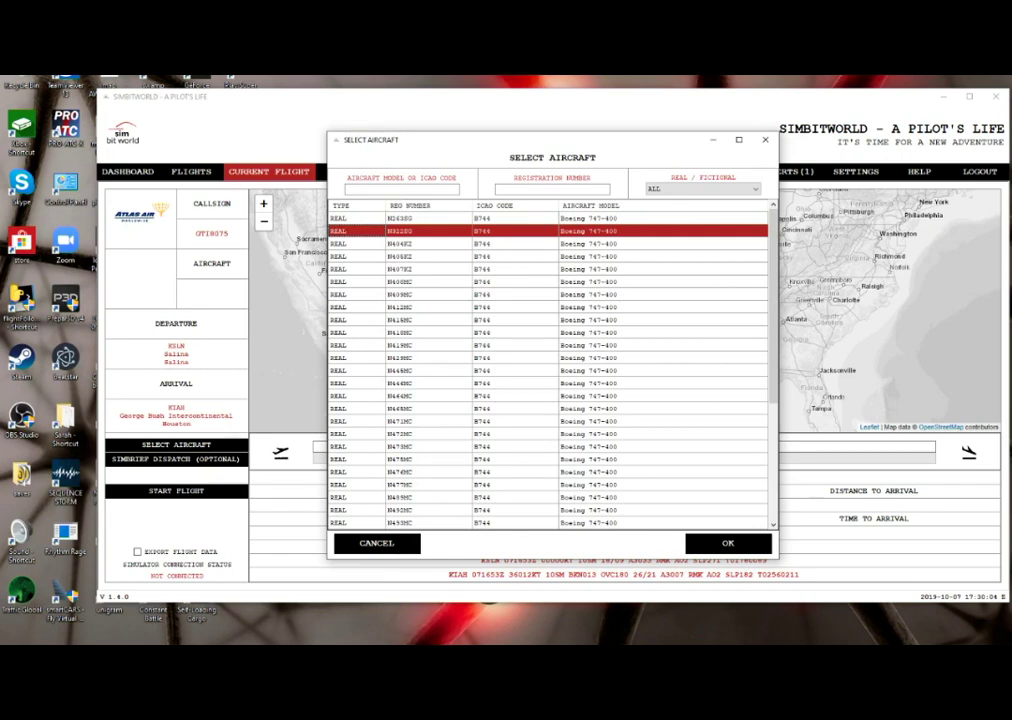
click(400, 243)
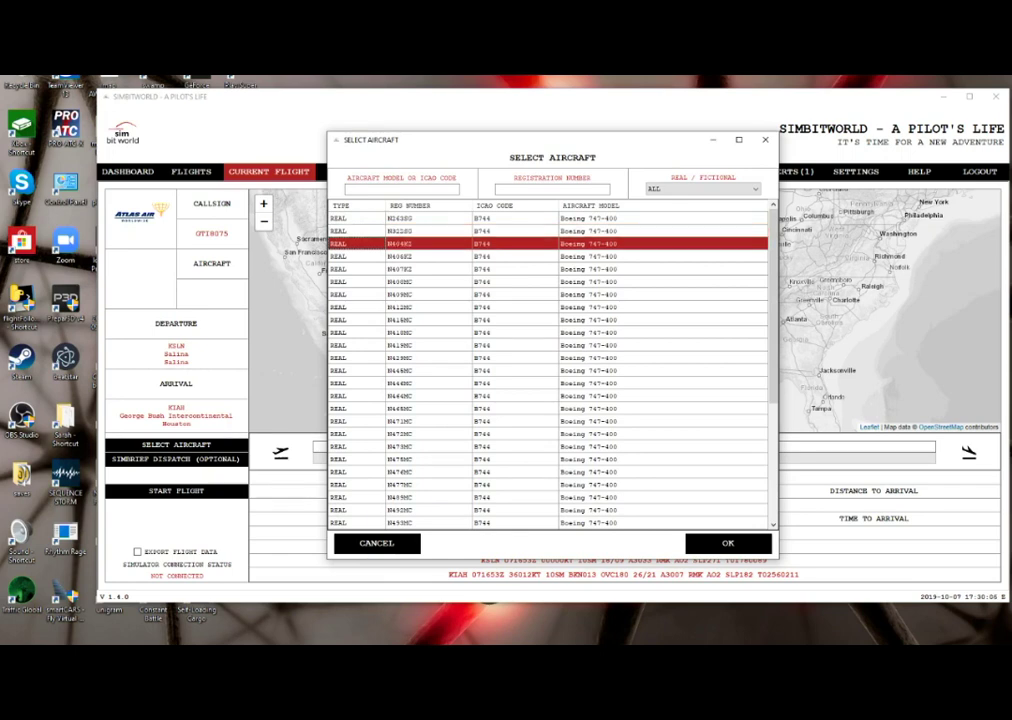
key(Return)
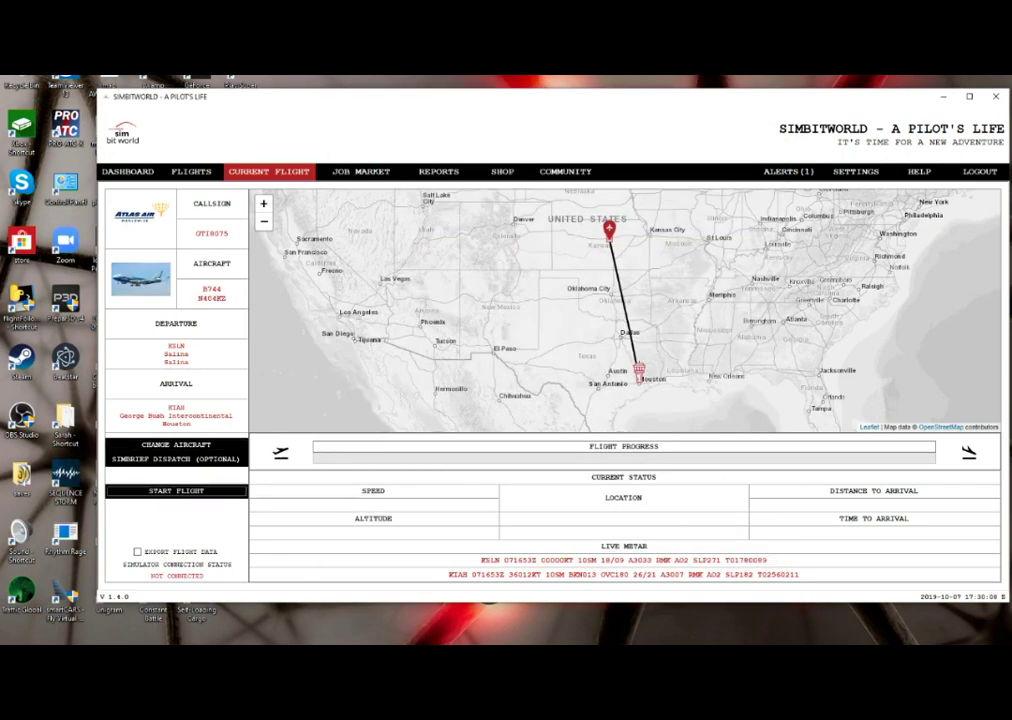
- Start the SimBrief Dispatch (Optional) for this flight
key(Tab)
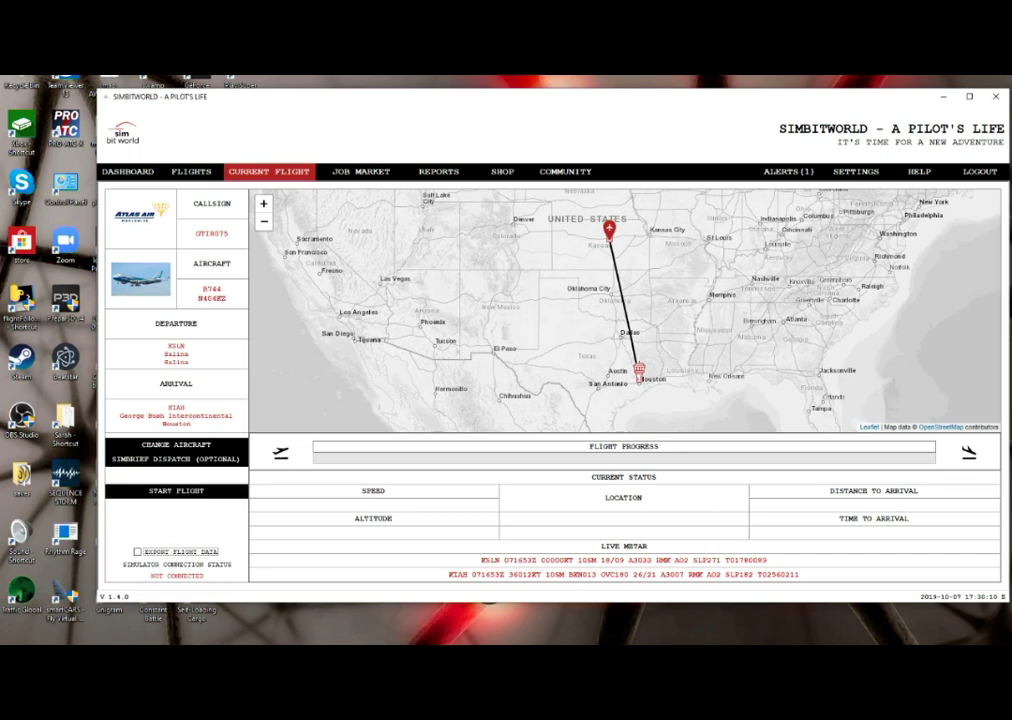
key(shift+Tab)
key(shift+Tab)
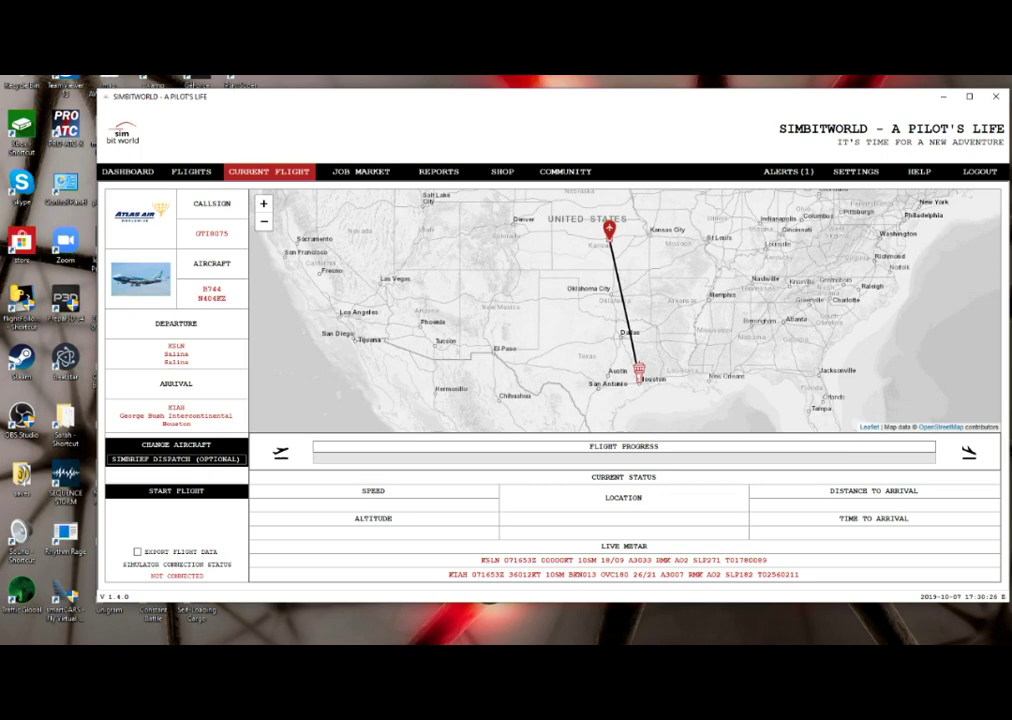
click(176, 458)
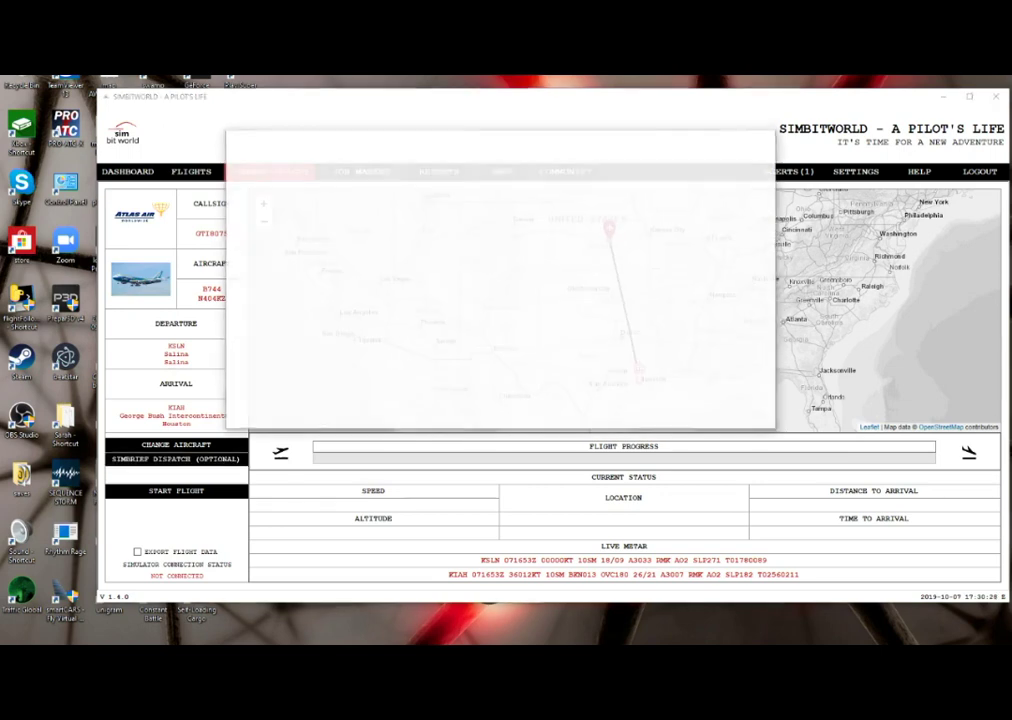
- Fill the SimBrief login form from a saved login and submit it
click(670, 384)
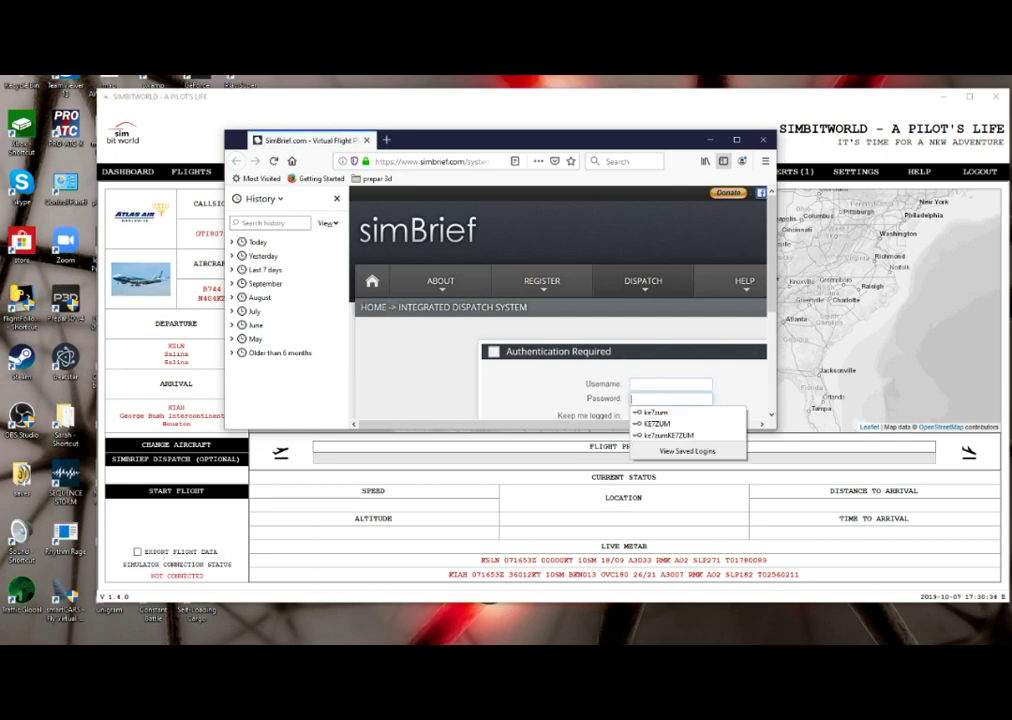
key(Escape)
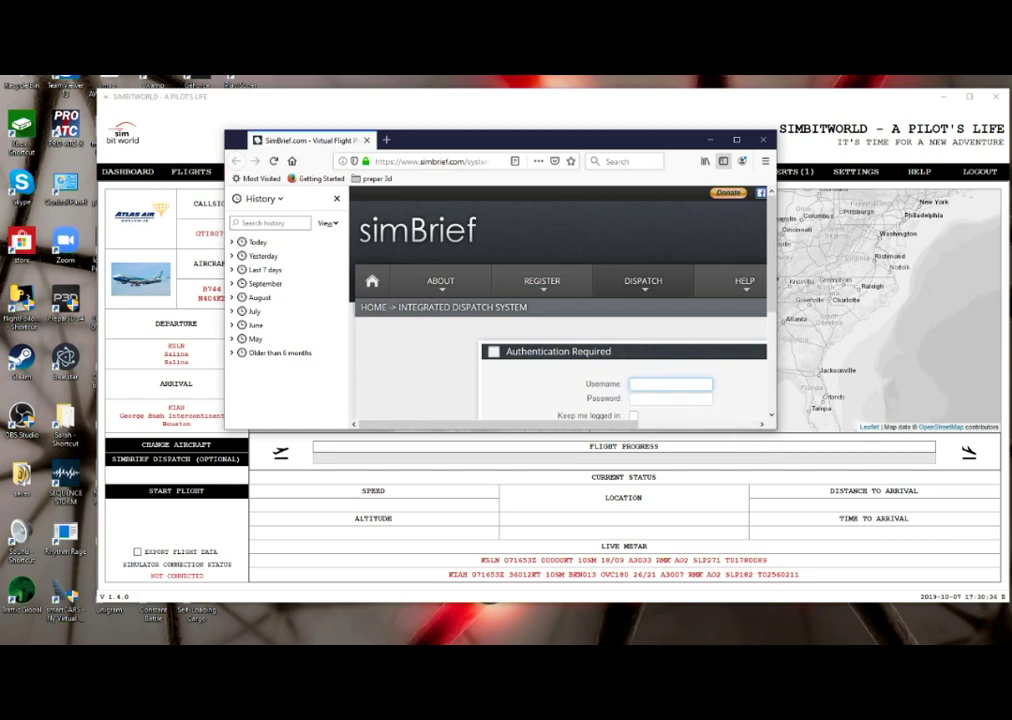
text(ke)
key(Down)
key(Return)
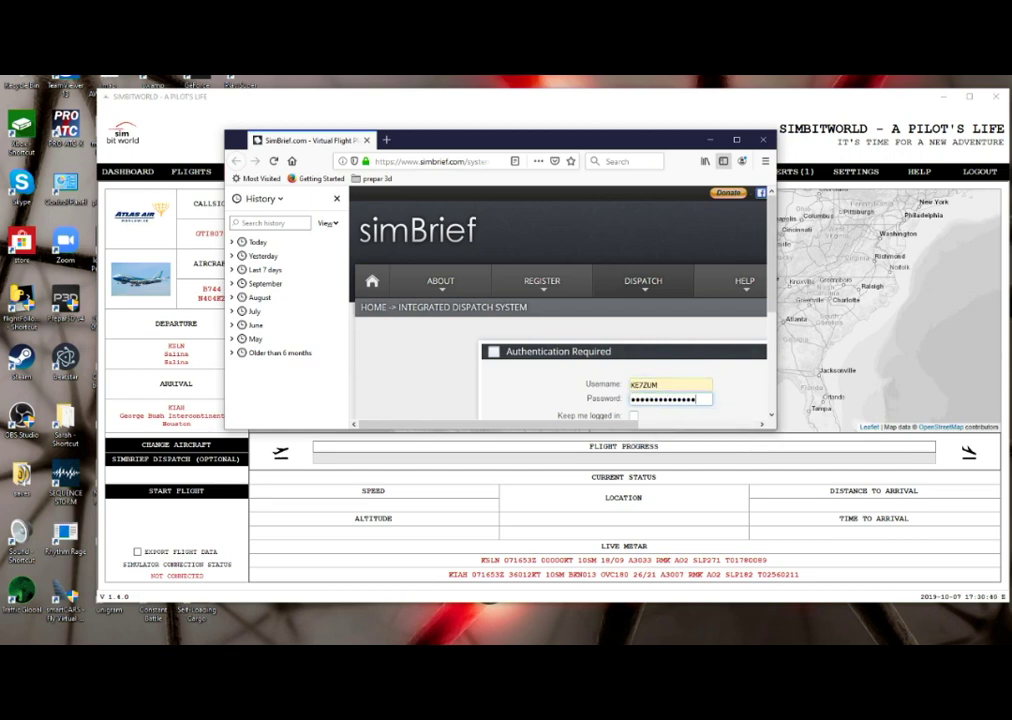
key(Return)
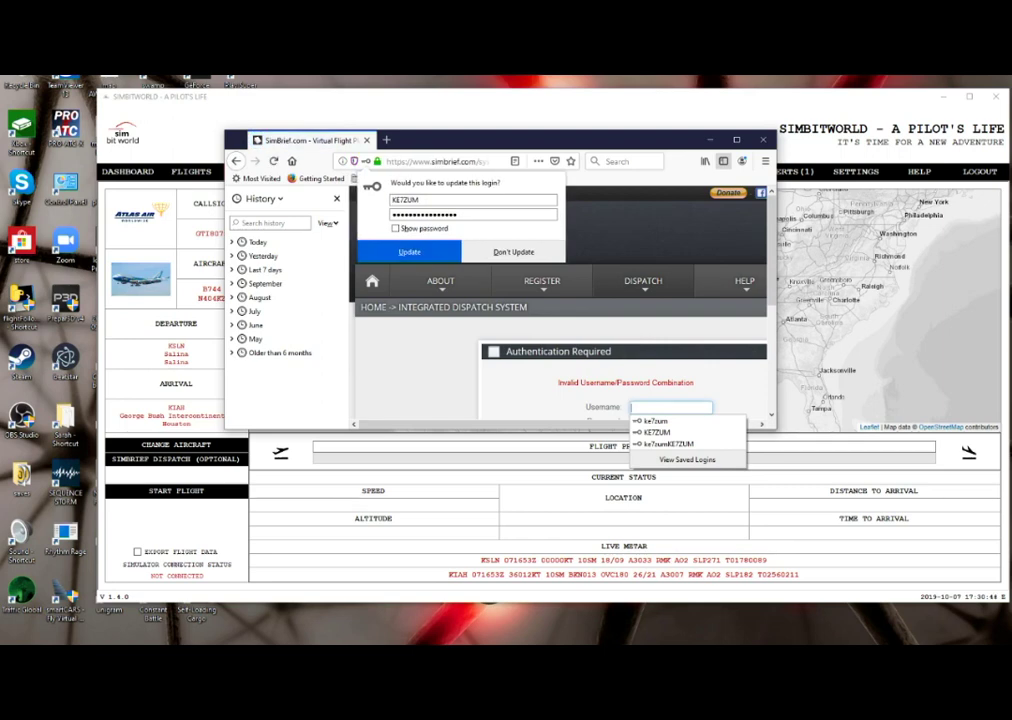
- After the rejection, retype the account username and password and submit again
key(Escape)
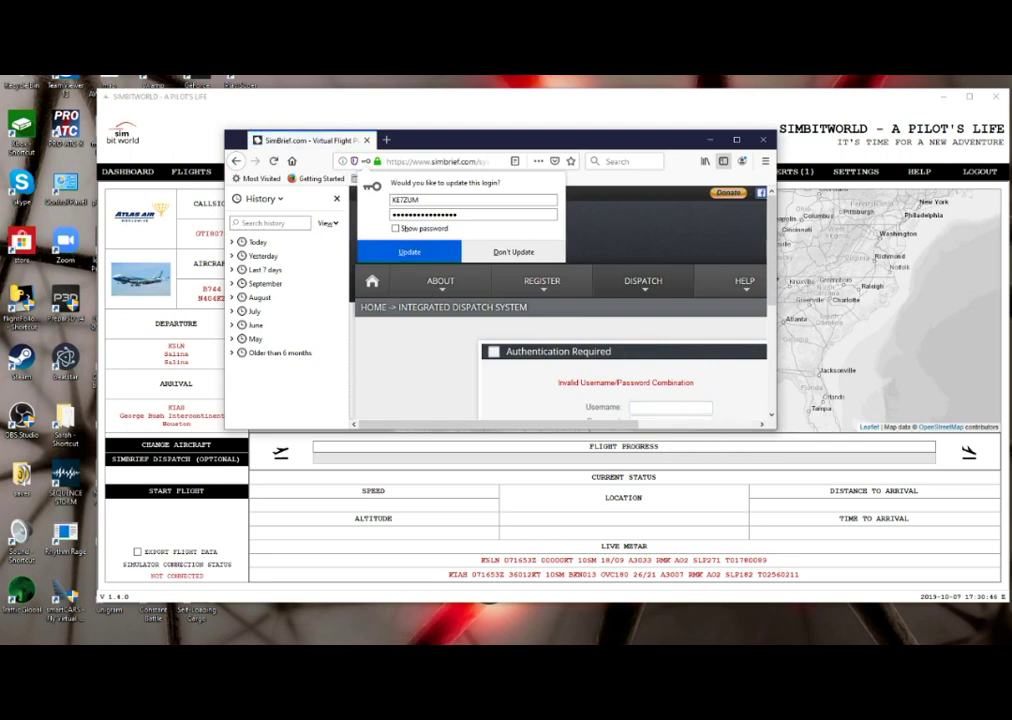
click(670, 407)
key(Tab)
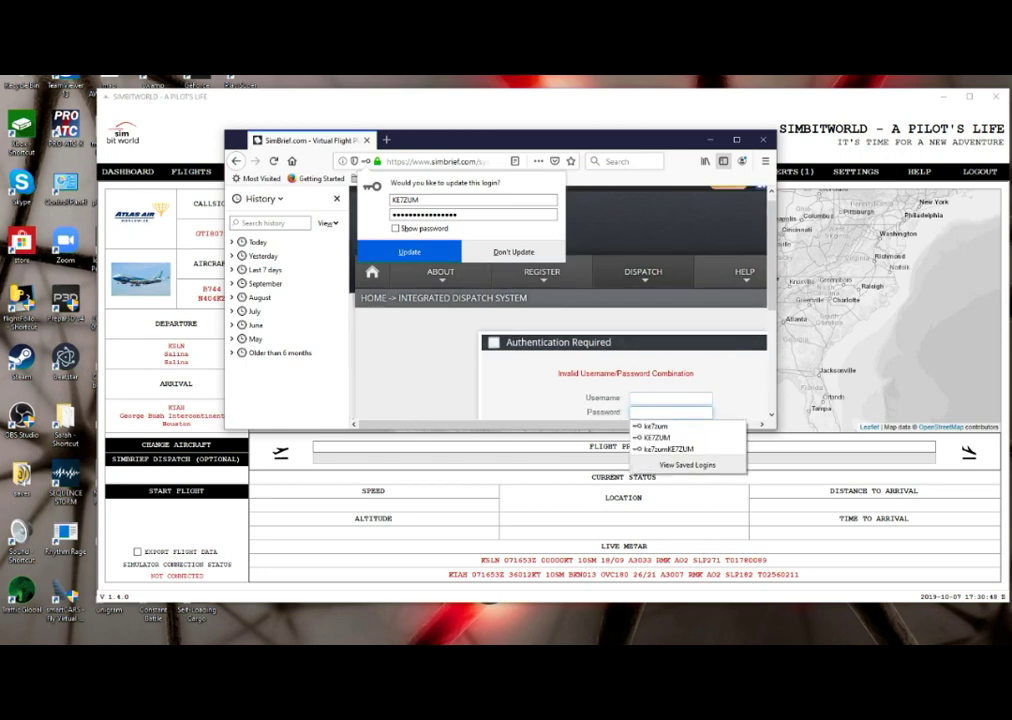
scroll(560, 330, down, 1)
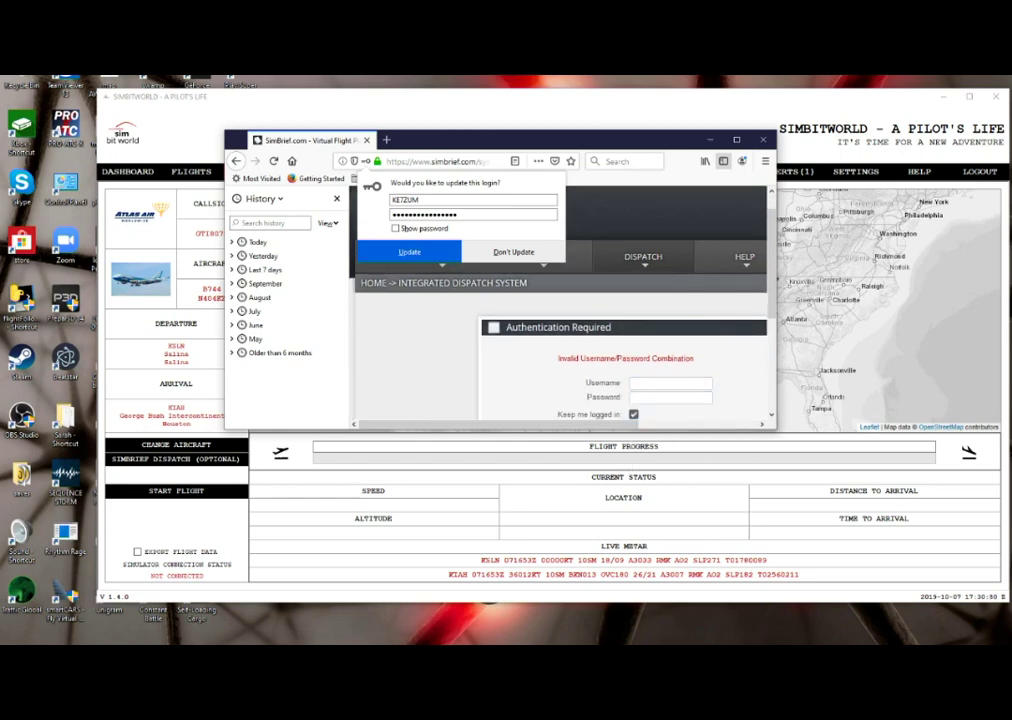
click(670, 383)
key(Caps_Lock)
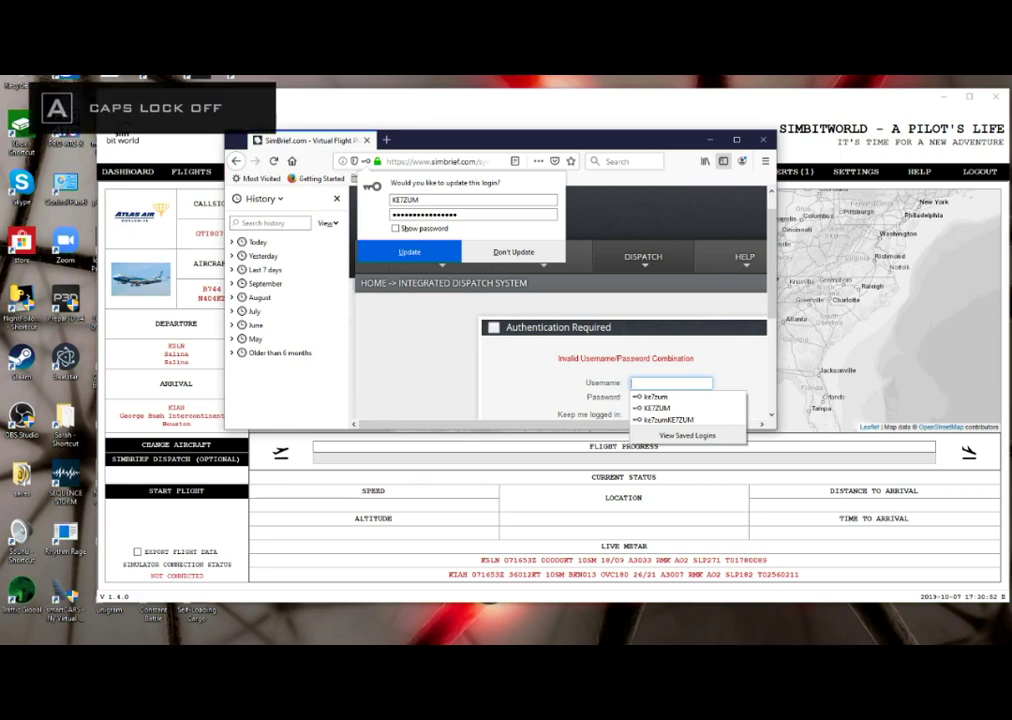
key(Caps_Lock)
key(Caps_Lock)
key(Caps_Lock)
key(Caps_Lock)
text(ke7zum)
key(Tab)
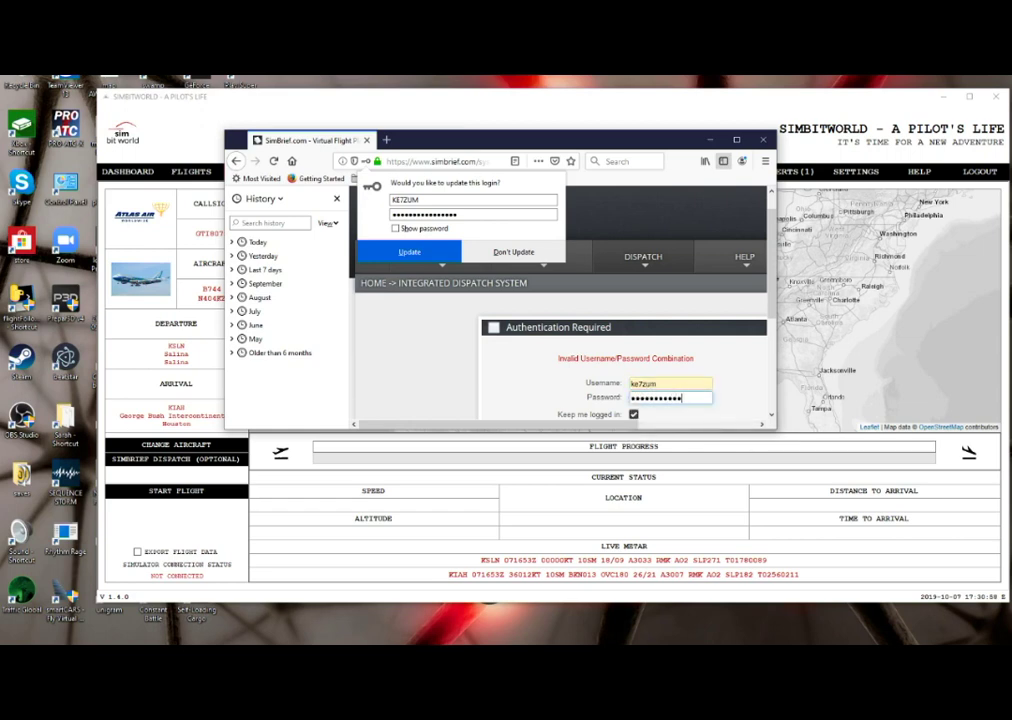
key(BackSpace)
text(•••)
key(BackSpace)
key(BackSpace)
key(BackSpace)
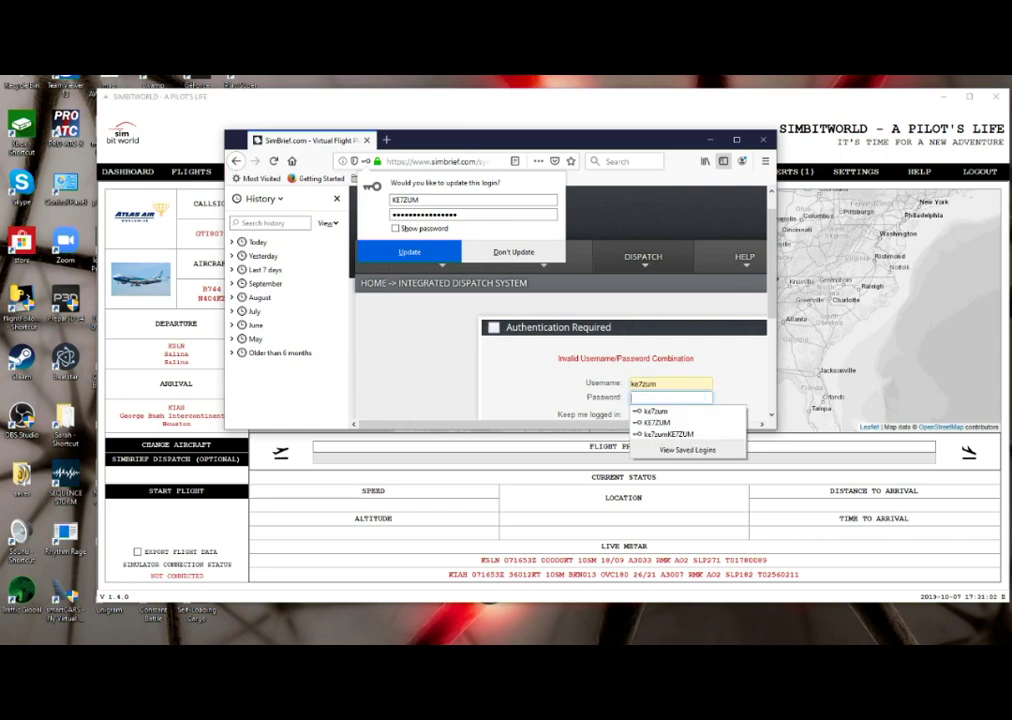
text(••••••••)
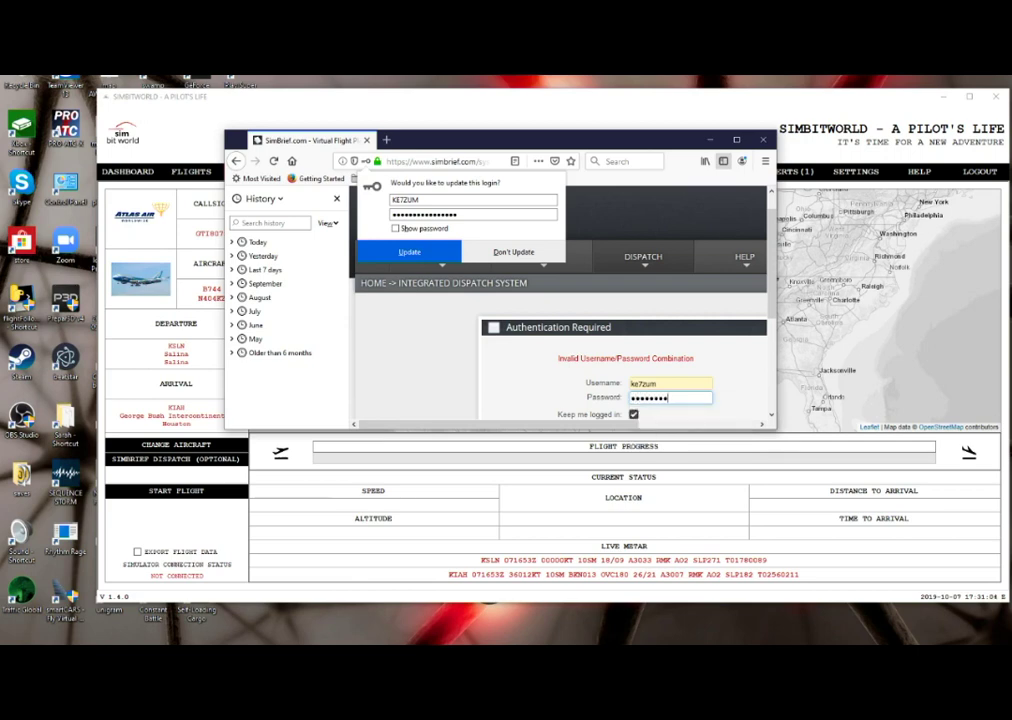
key(Return)
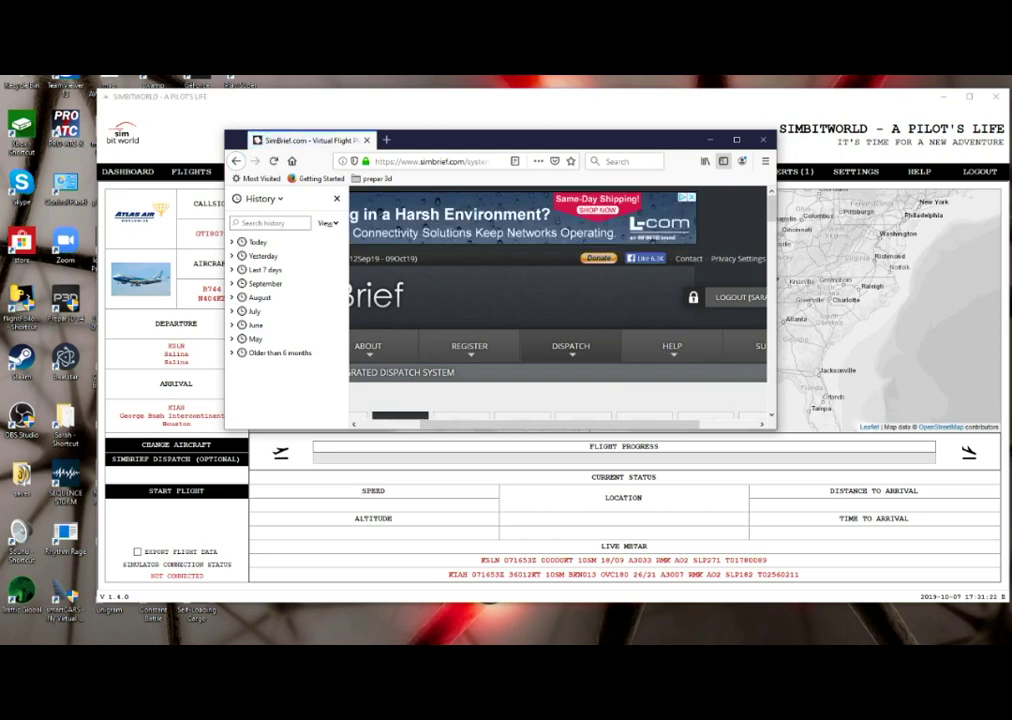
- Generate the OFP for GTI 8075 KSLN–KIAH on the B744 and confirm with Yes
key(Insert+F7)
key(Down)
key(Down)
key(Down)
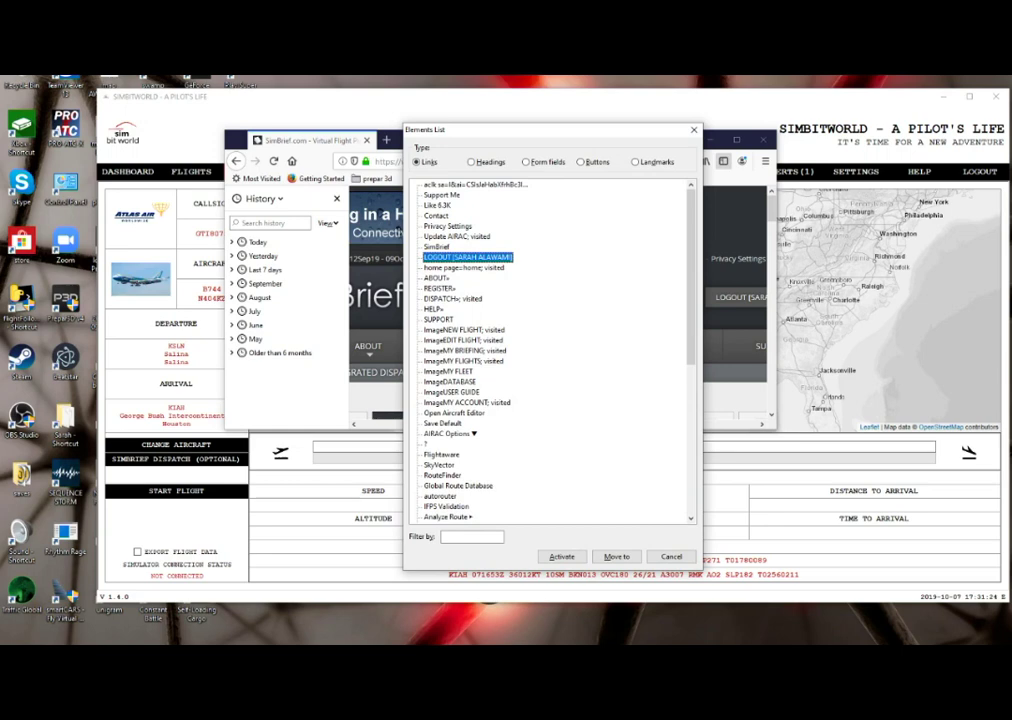
key(Escape)
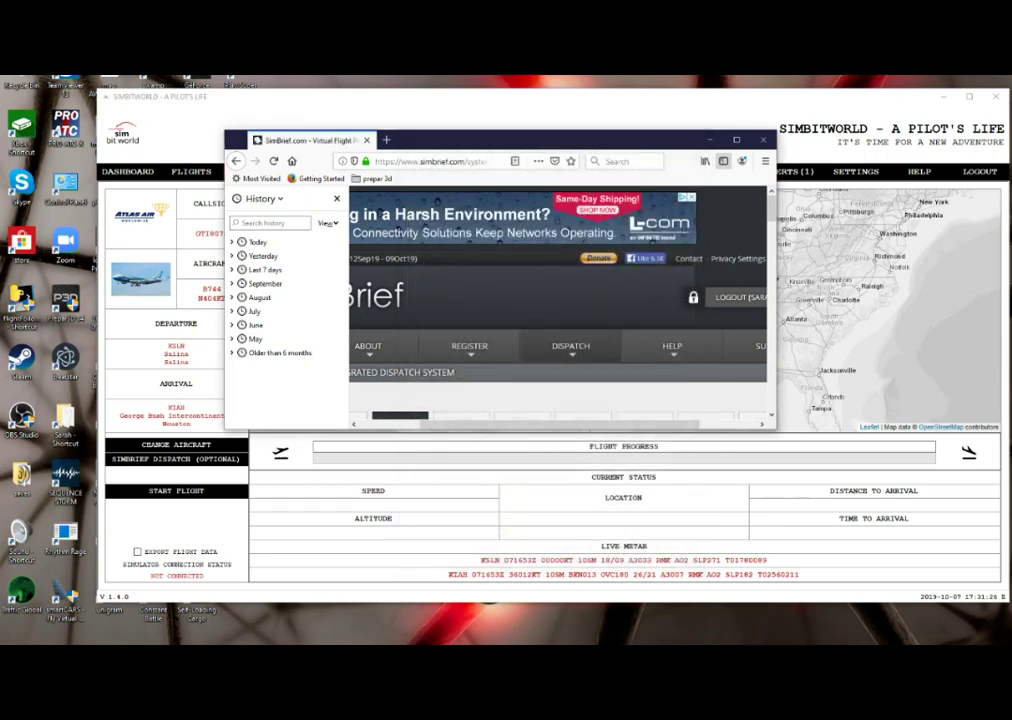
scroll(500, 290, down, 10)
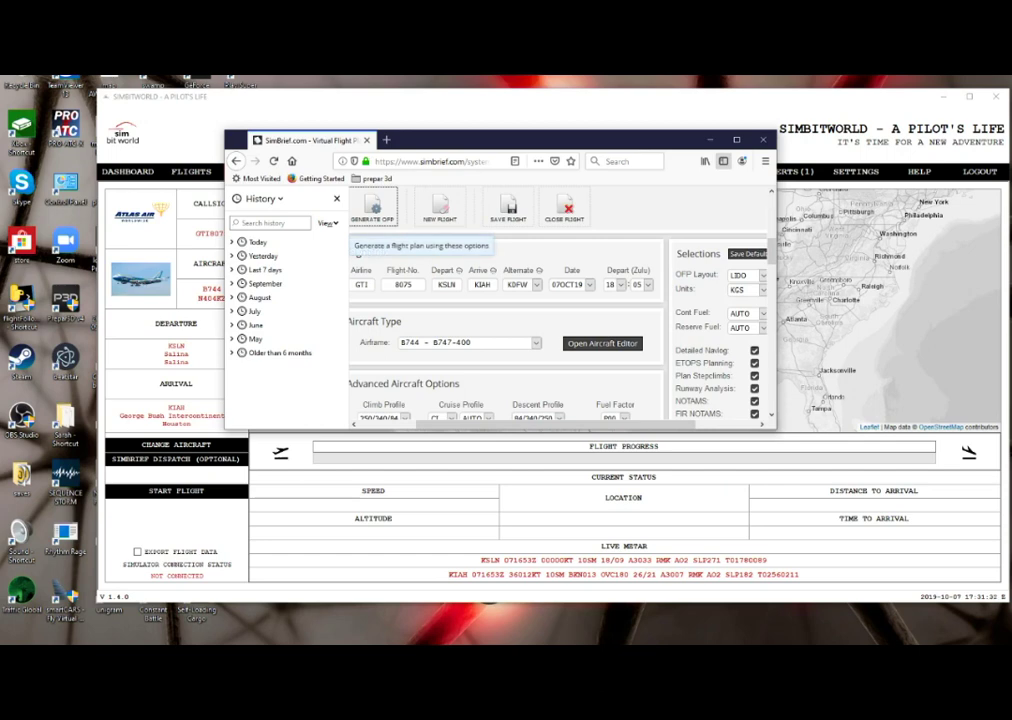
click(372, 207)
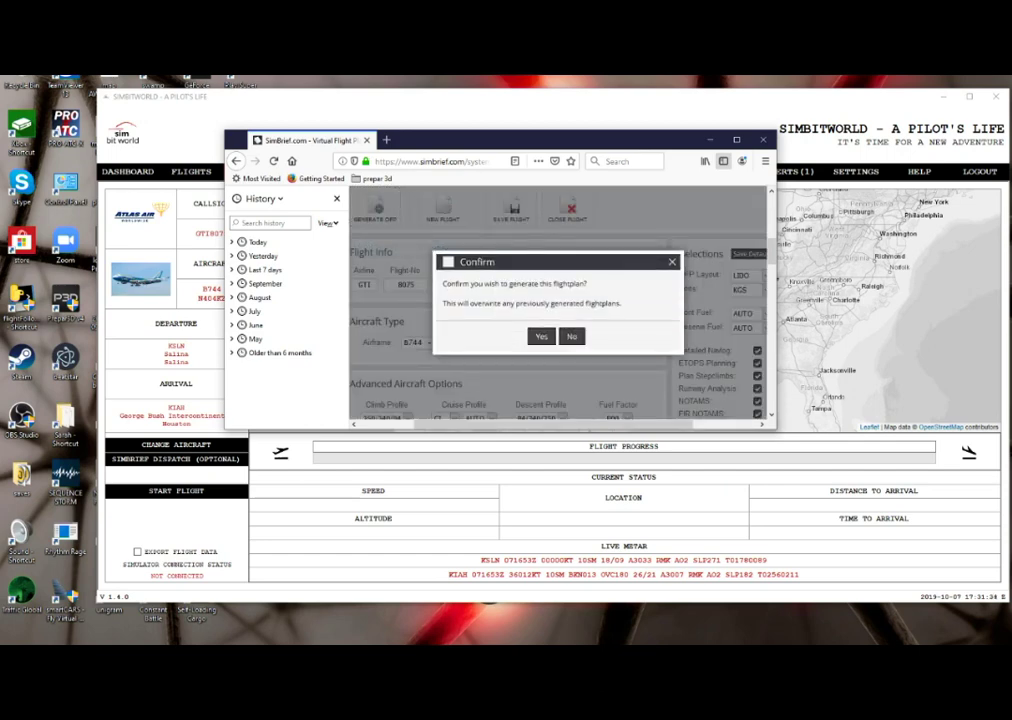
key(Return)
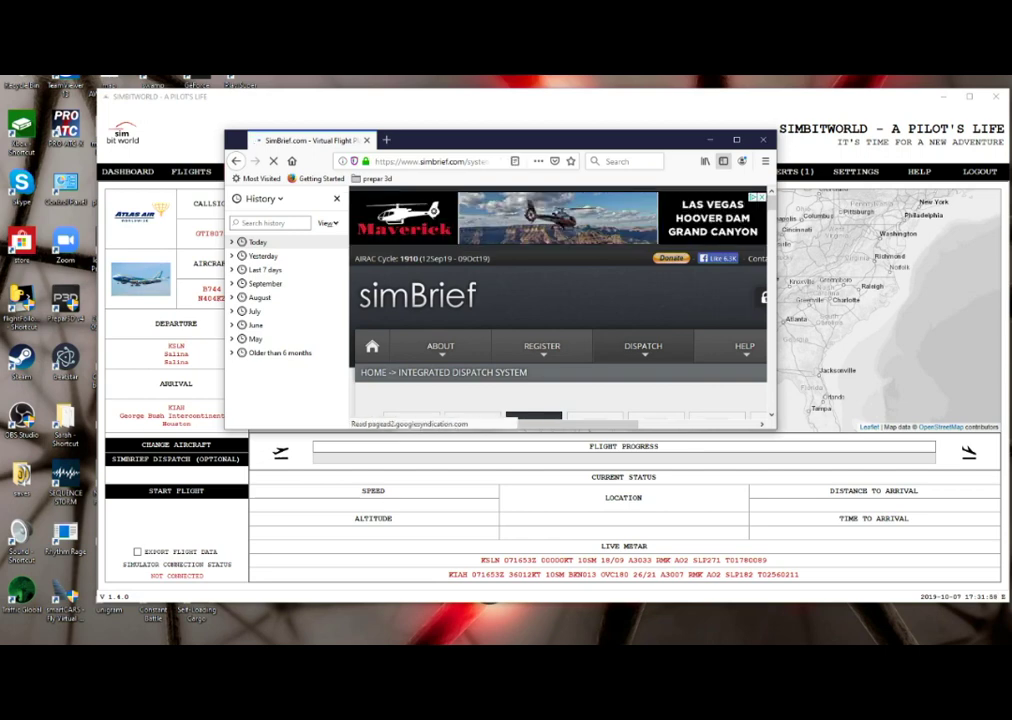
- Cycle past the simBrief browser and SimBitWorld to Ideal Flight's pilot profile page
key(alt+Tab)
key(alt+Tab)
key(alt+shift+Tab)
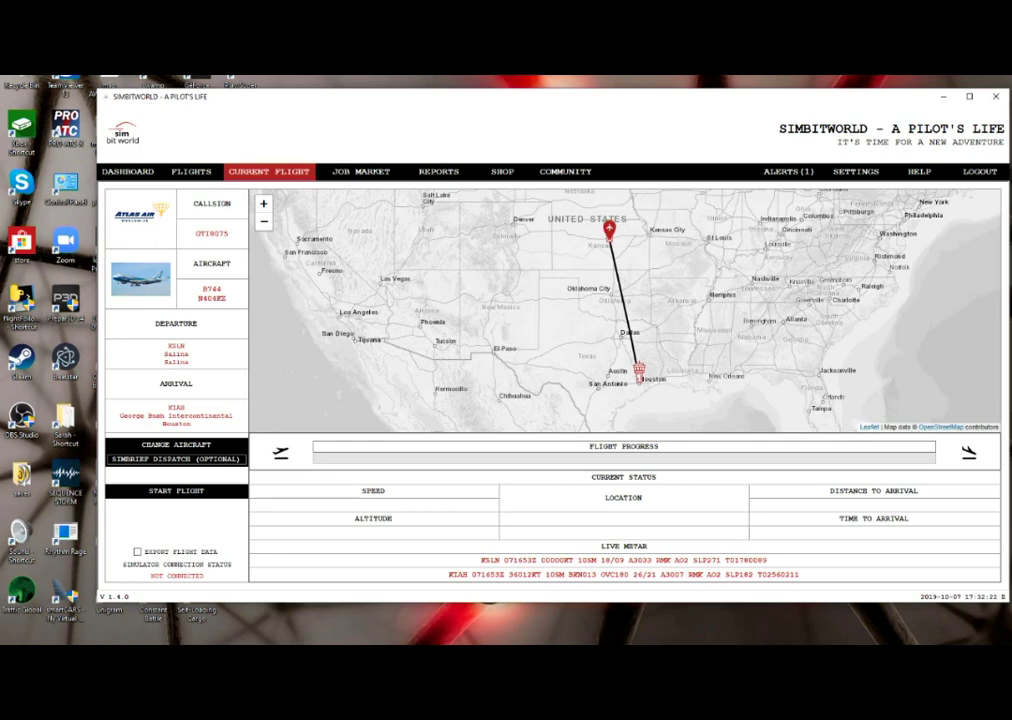
key(alt+Tab)
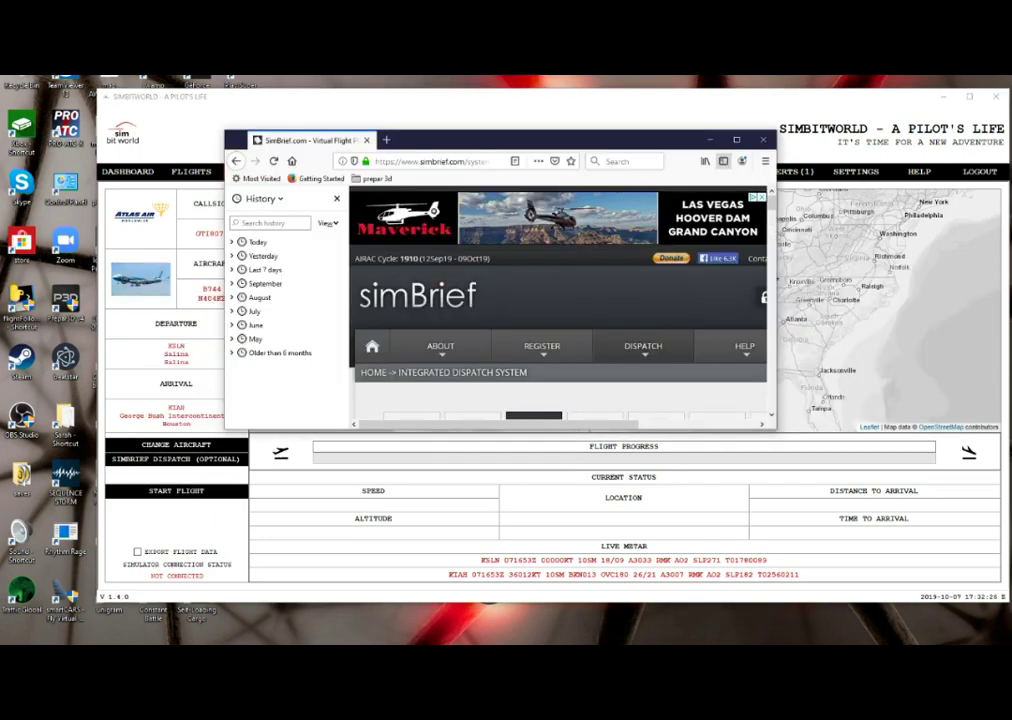
key(alt+Tab)
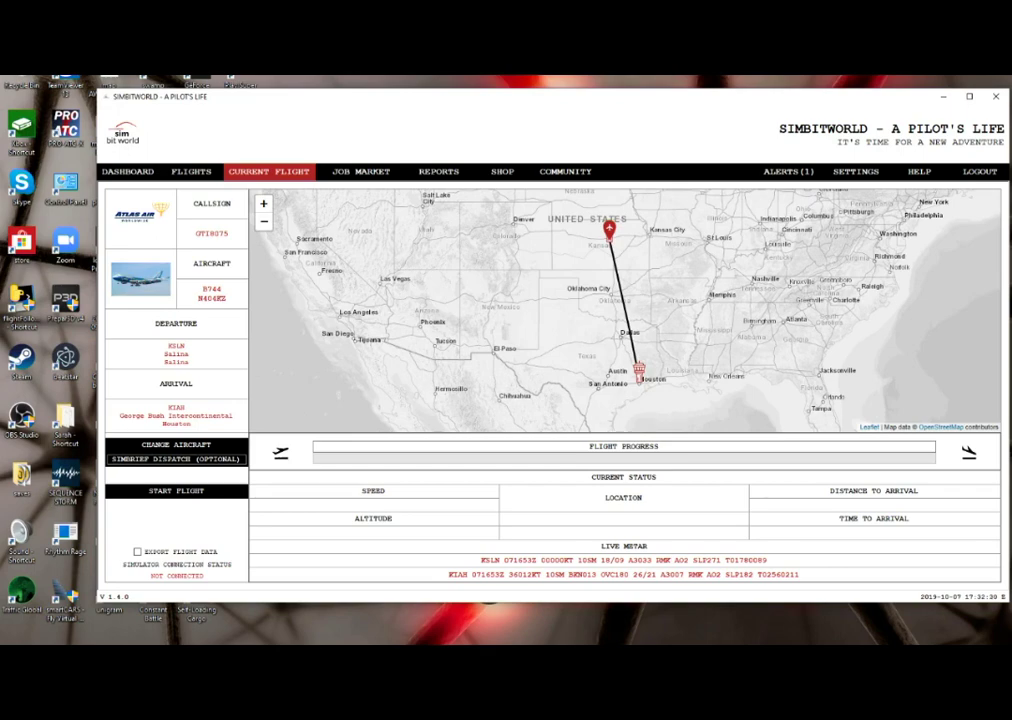
key(alt+Tab)
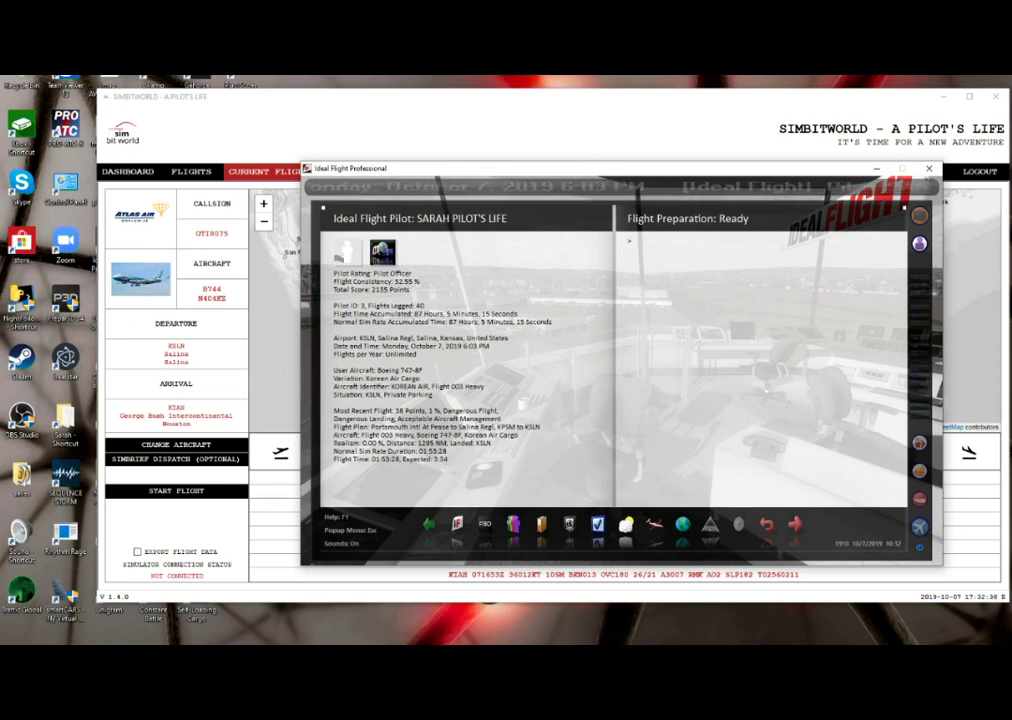
- Launch SimBrief Downloader from a Start menu search for 'sim'
key(super)
text(sim)
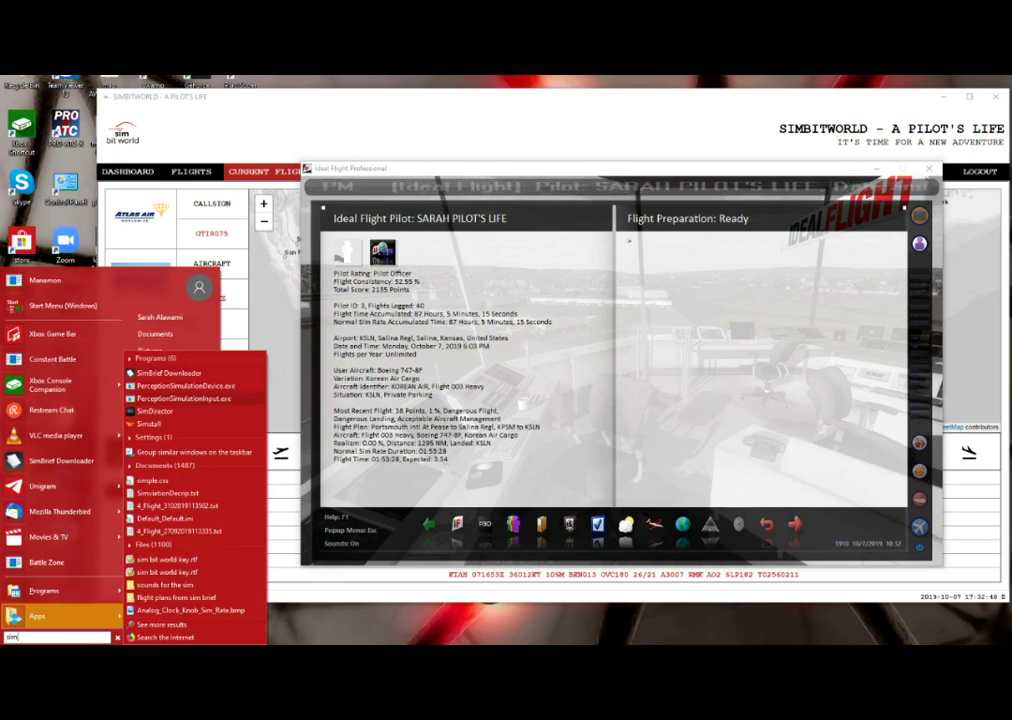
key(alt+Tab)
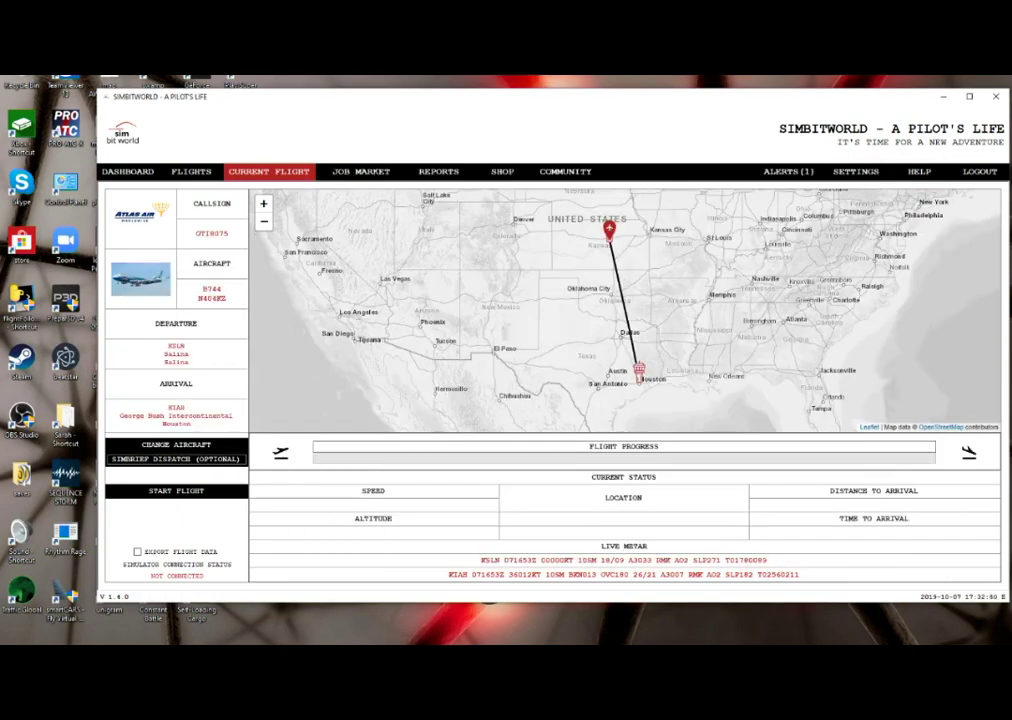
key(alt+Tab)
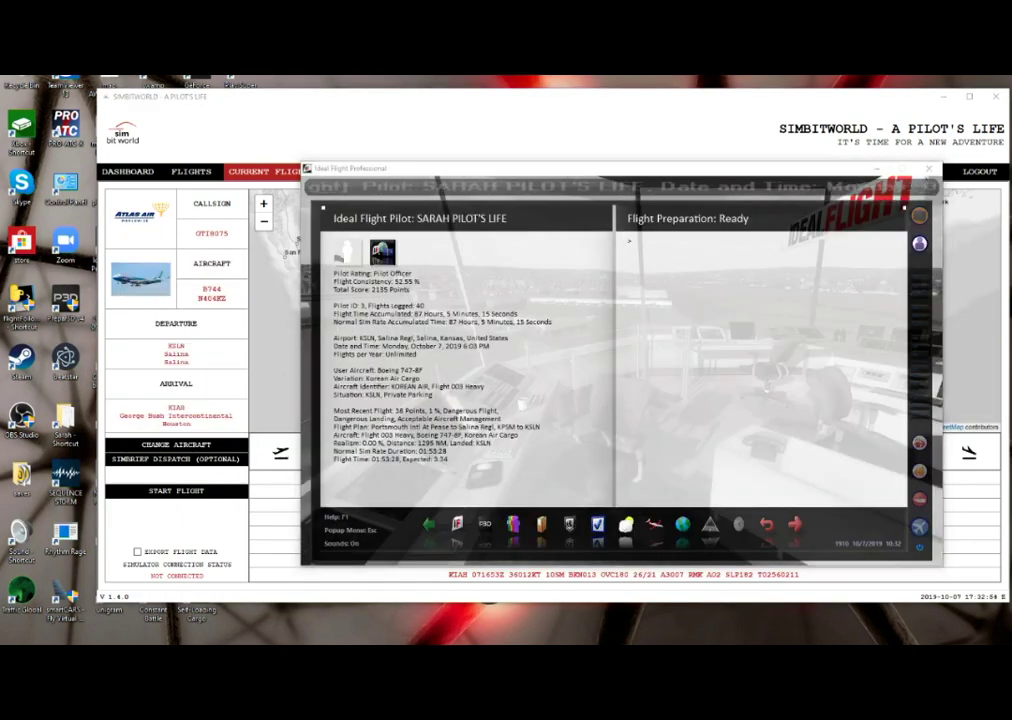
key(super)
text(sim)
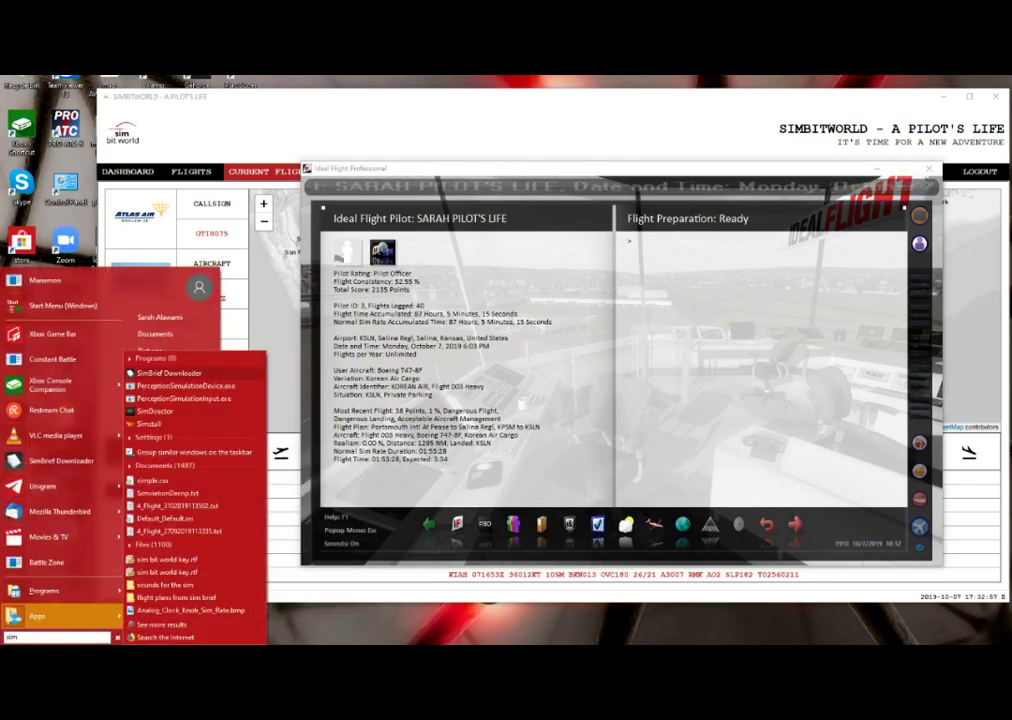
key(Return)
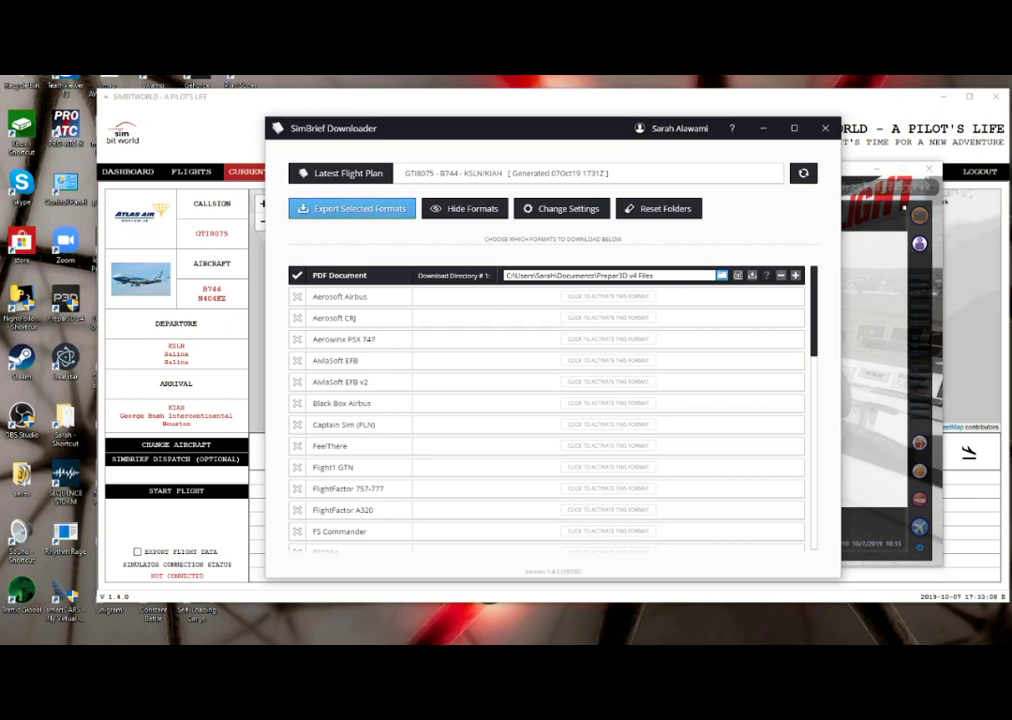
- Export KSLNKIAH_PDF_07Oct19.pdf and KSLNKIAH_FSX_07Oct19.pln, then close SimBrief Downloader
key(Return)
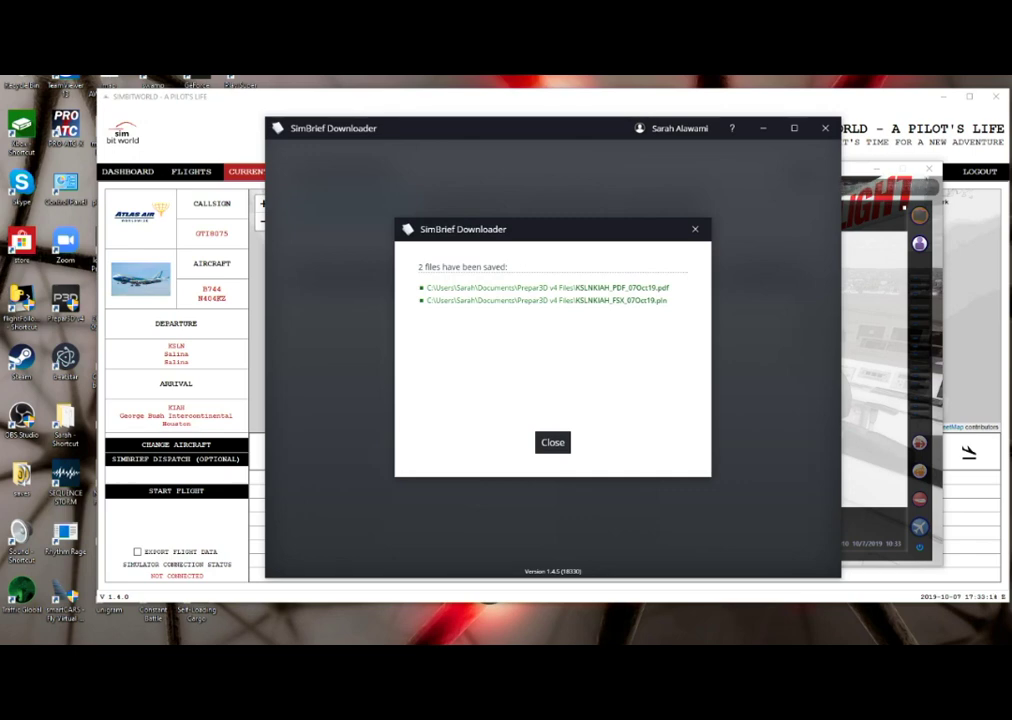
key(Return)
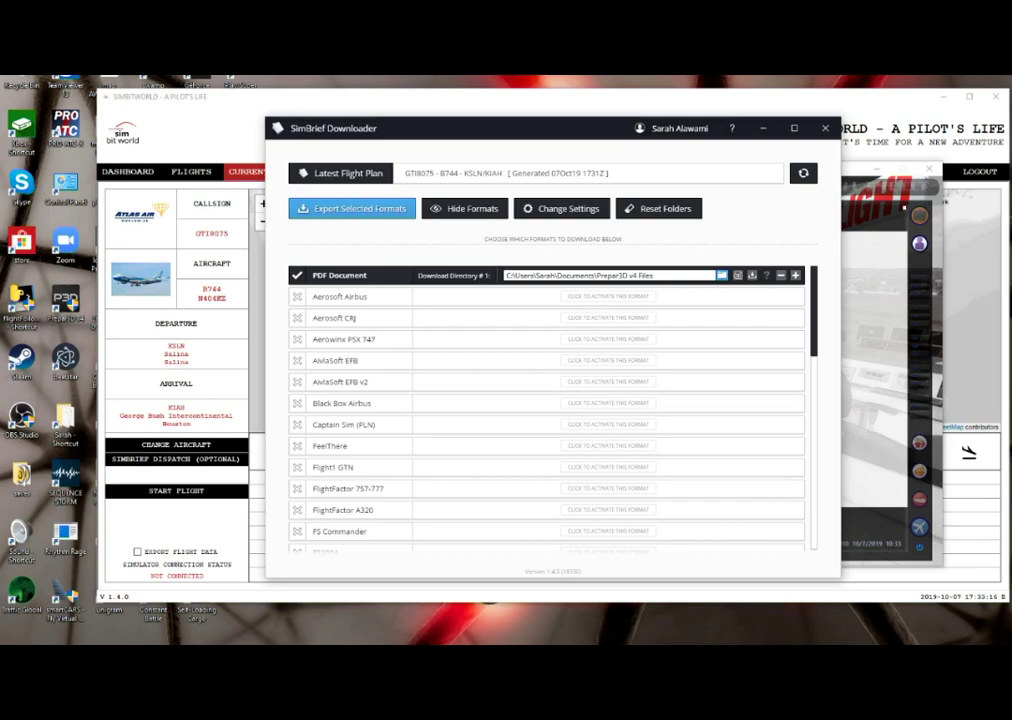
key(alt+F4)
key(alt+Tab)
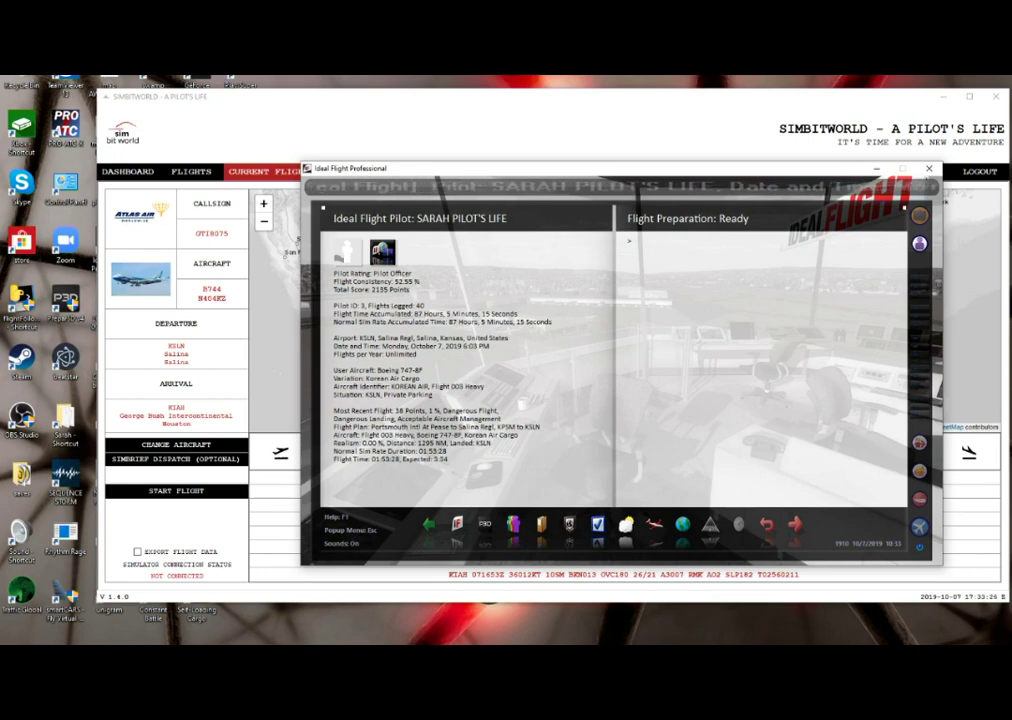
- Open Ideal Flight's Load File dialog on the Prepar3D v4 Files folder of .pln plans
right_click(300, 190)
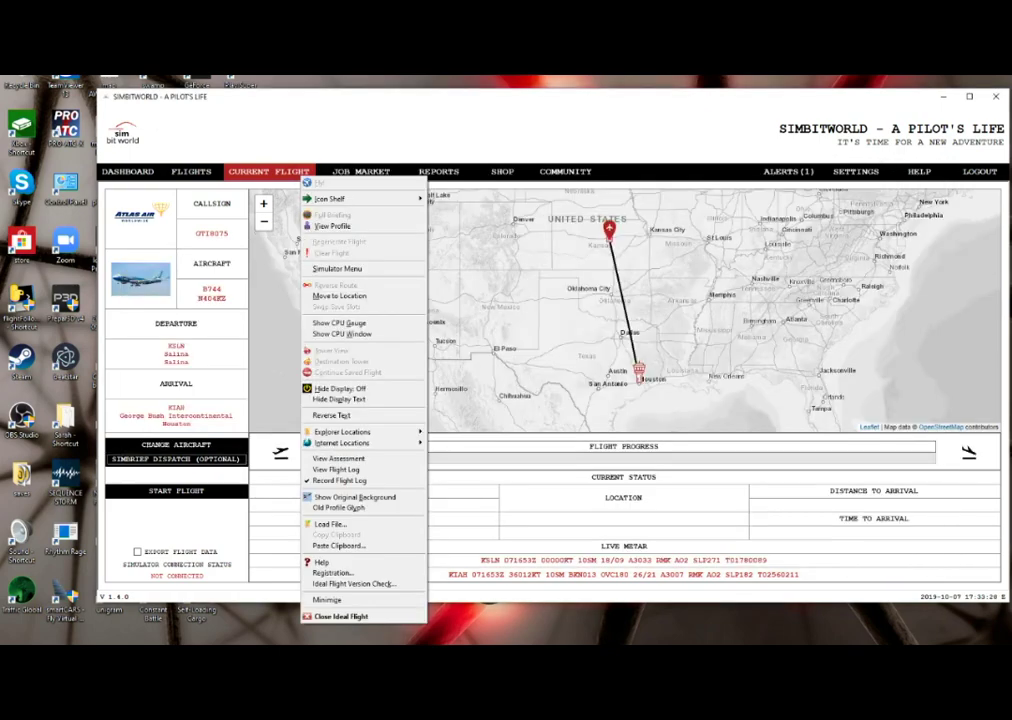
click(350, 196)
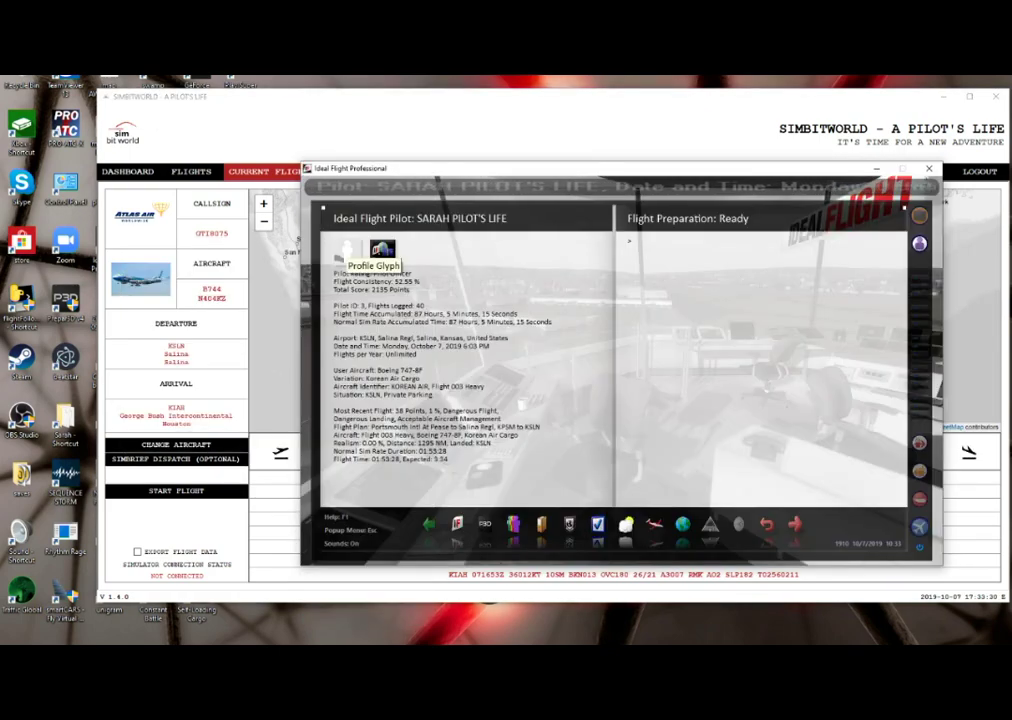
right_click(302, 177)
key(alt+Tab)
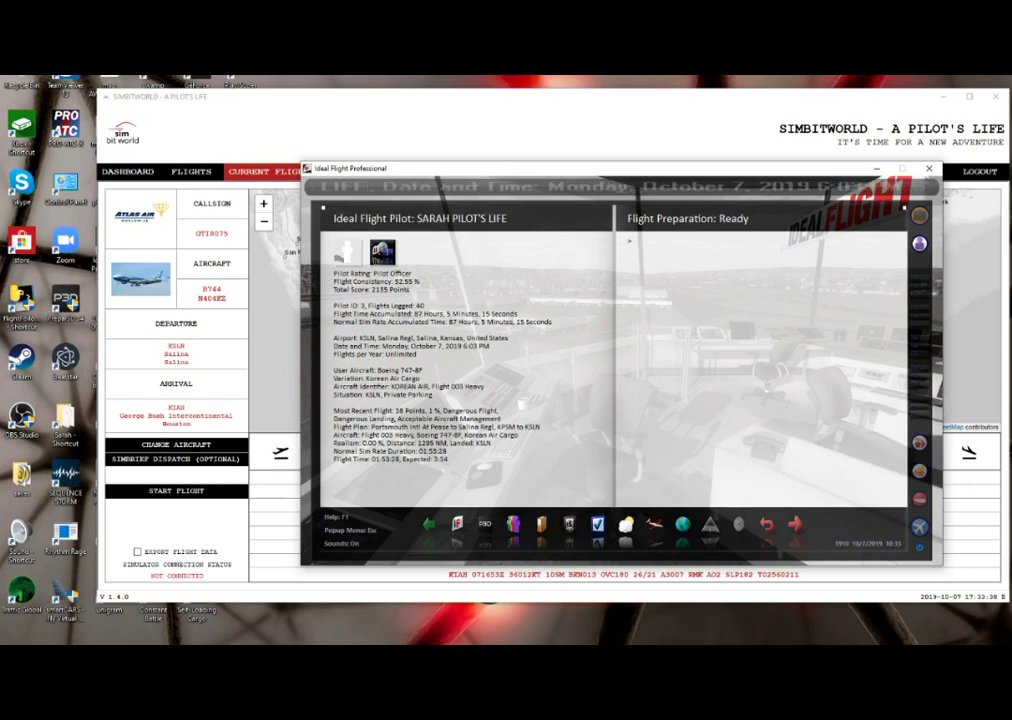
key(Escape)
key(alt+Tab)
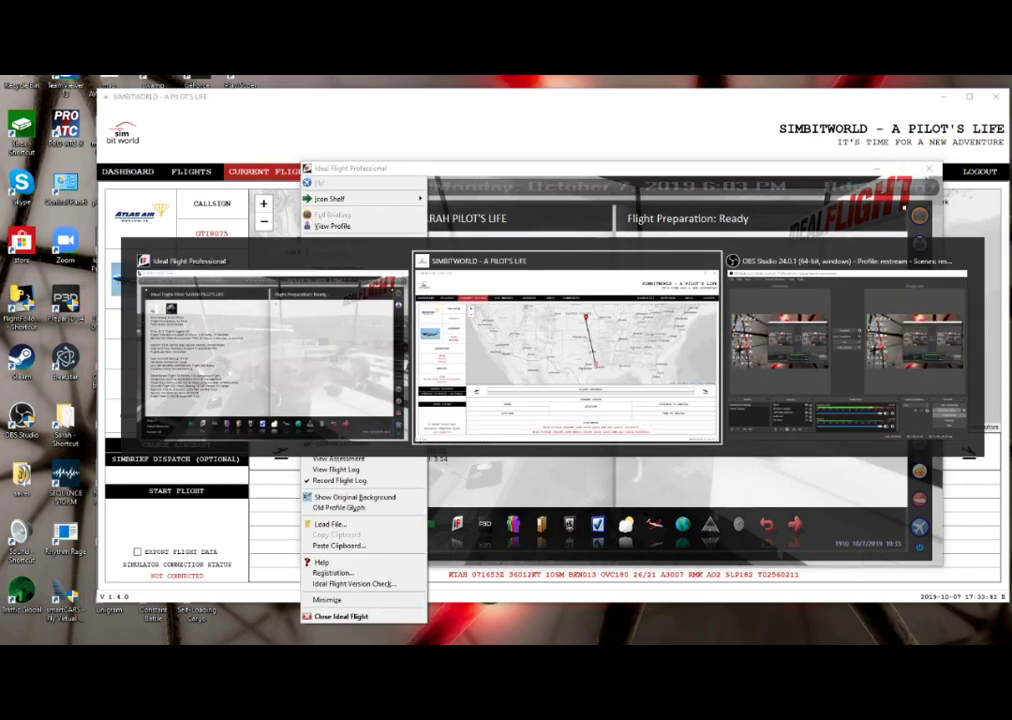
key(alt+Tab)
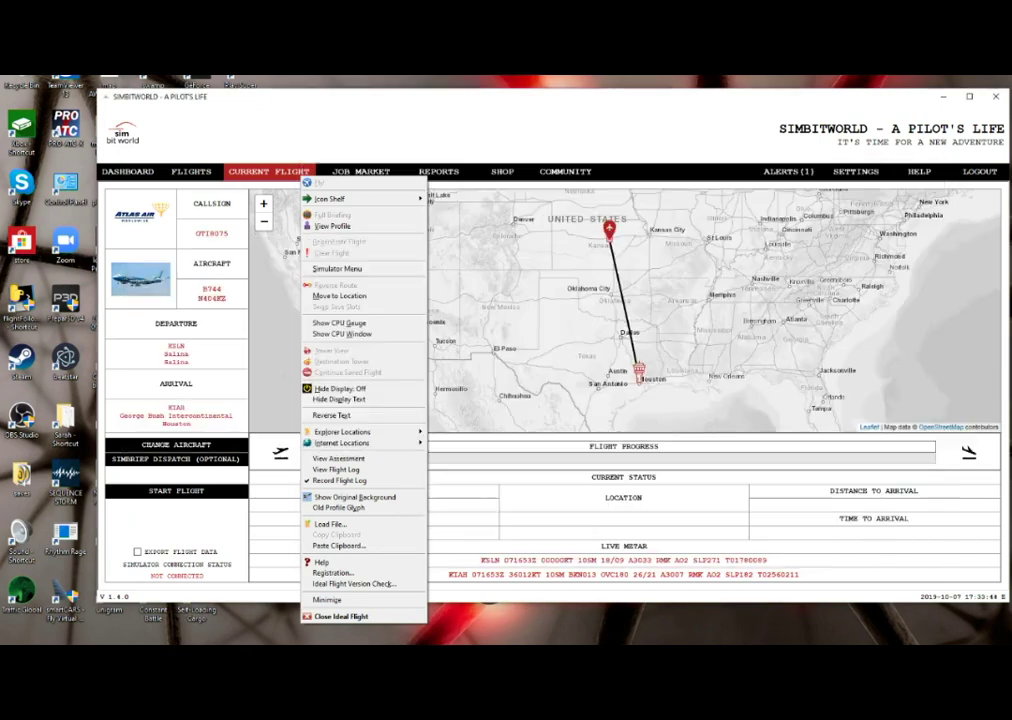
key(alt+Tab)
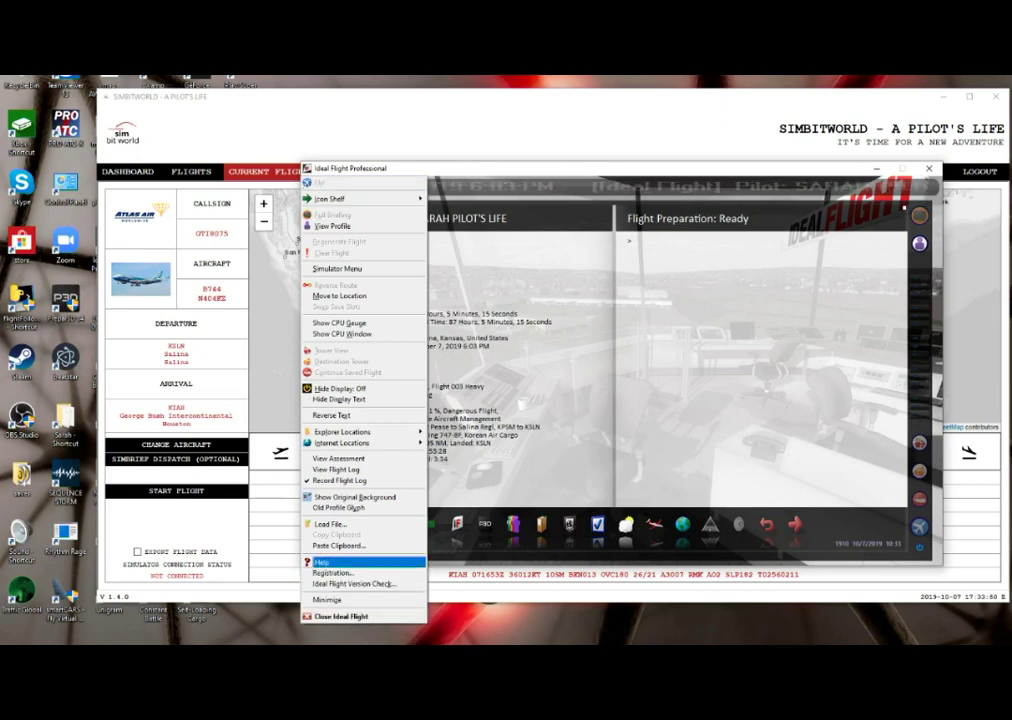
key(Escape)
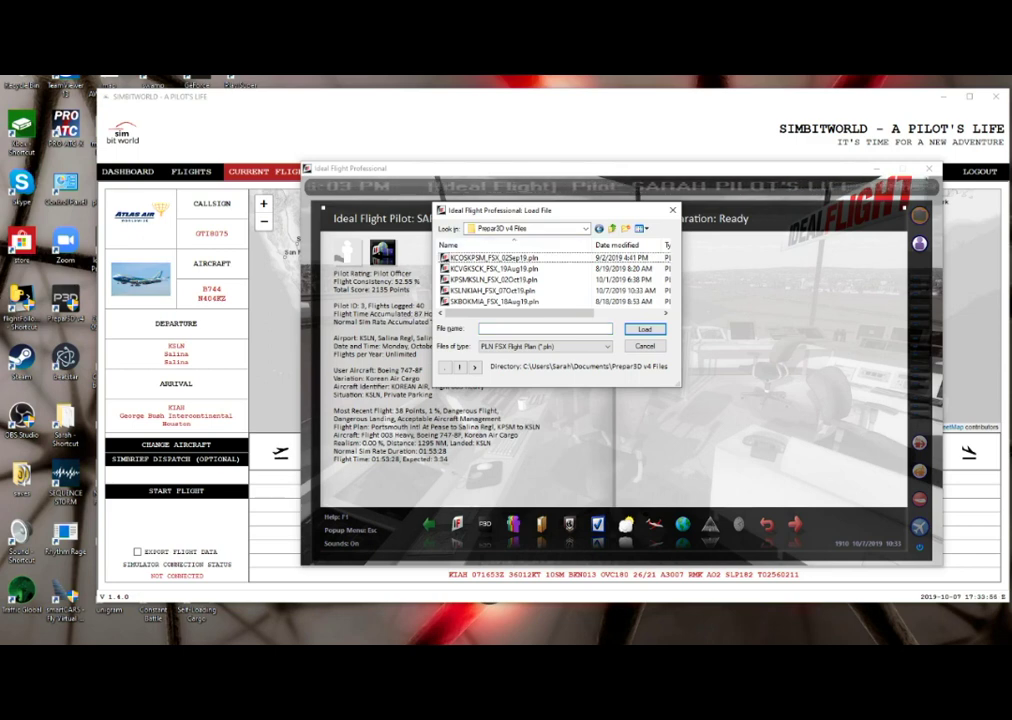
- Load KSLNKIAH_FSX_07Oct19.pln and accept the flight level override at 37000
click(493, 279)
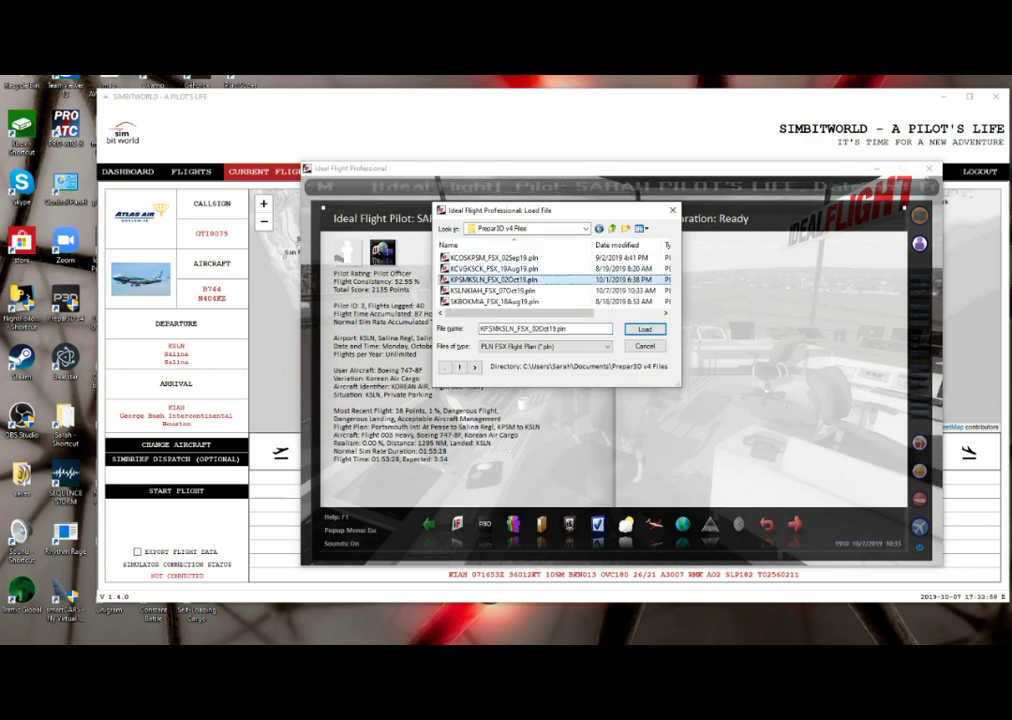
double_click(490, 280)
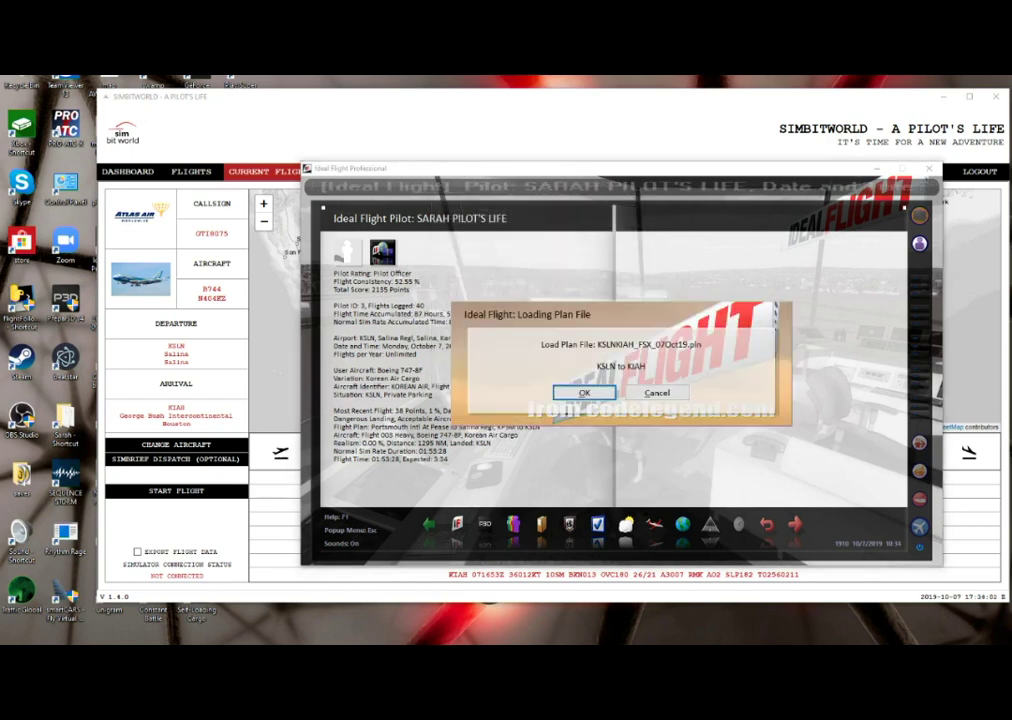
key(Return)
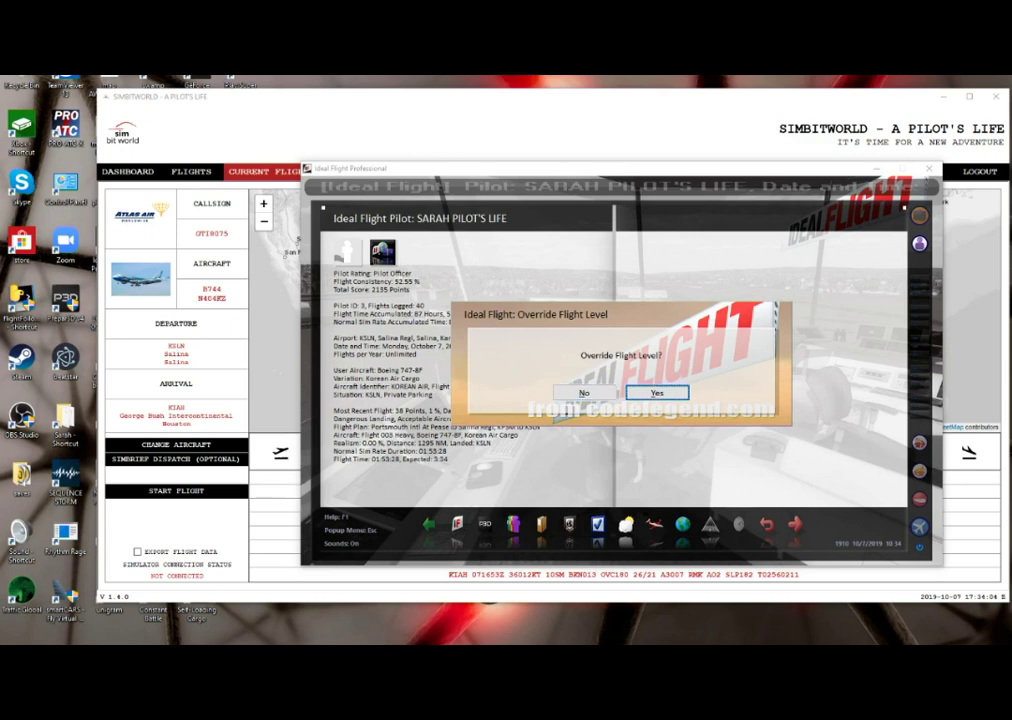
key(Return)
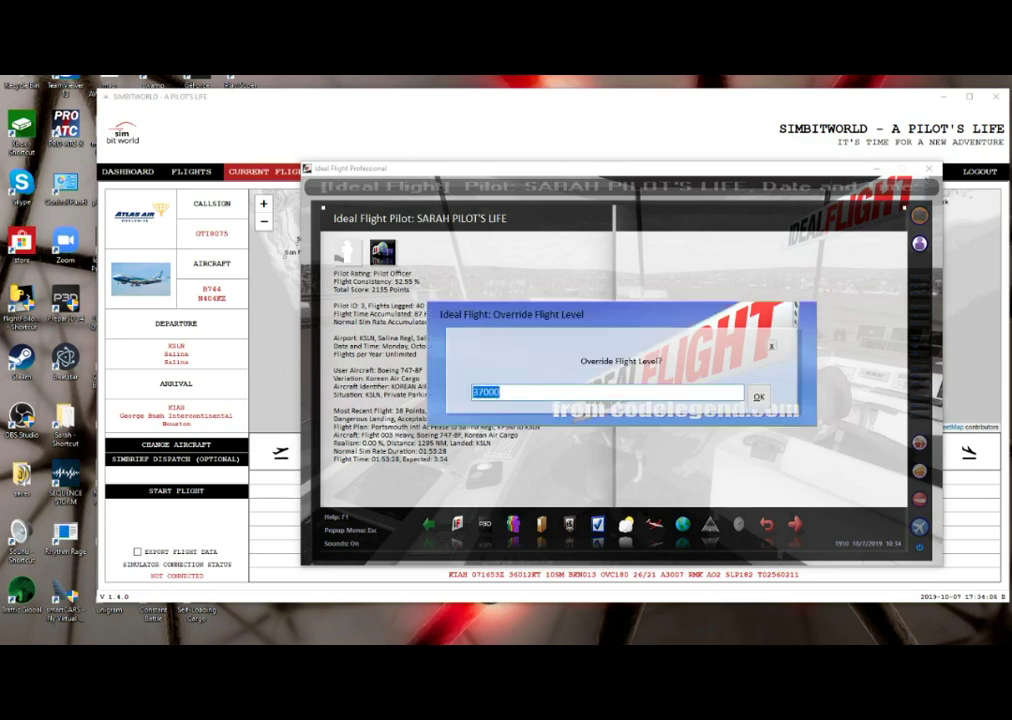
key(Tab)
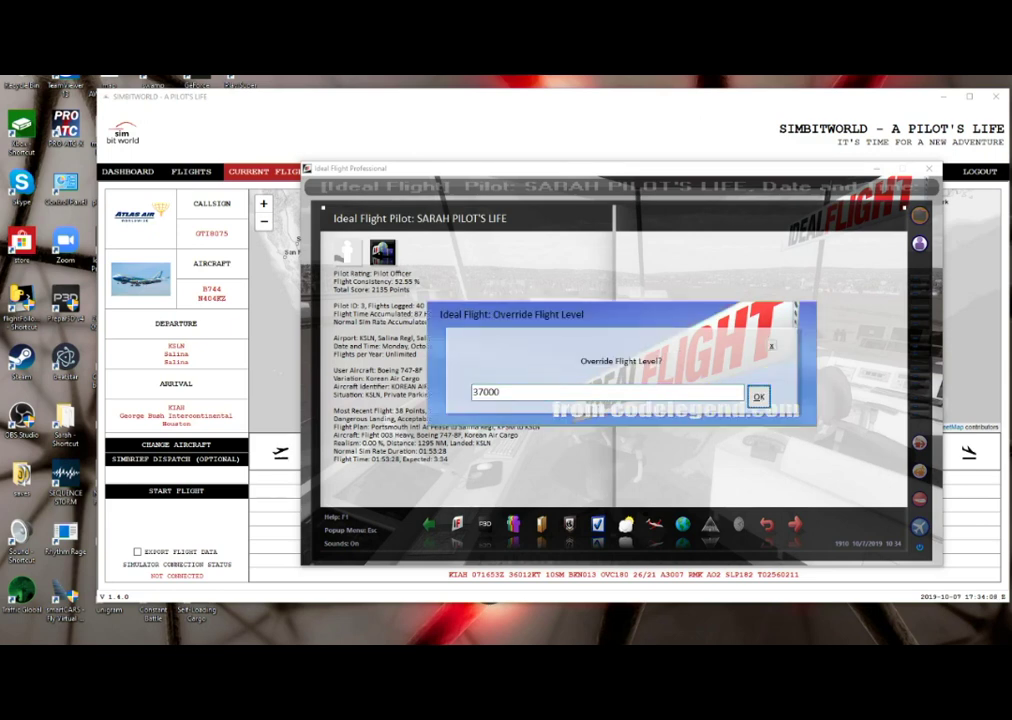
key(Return)
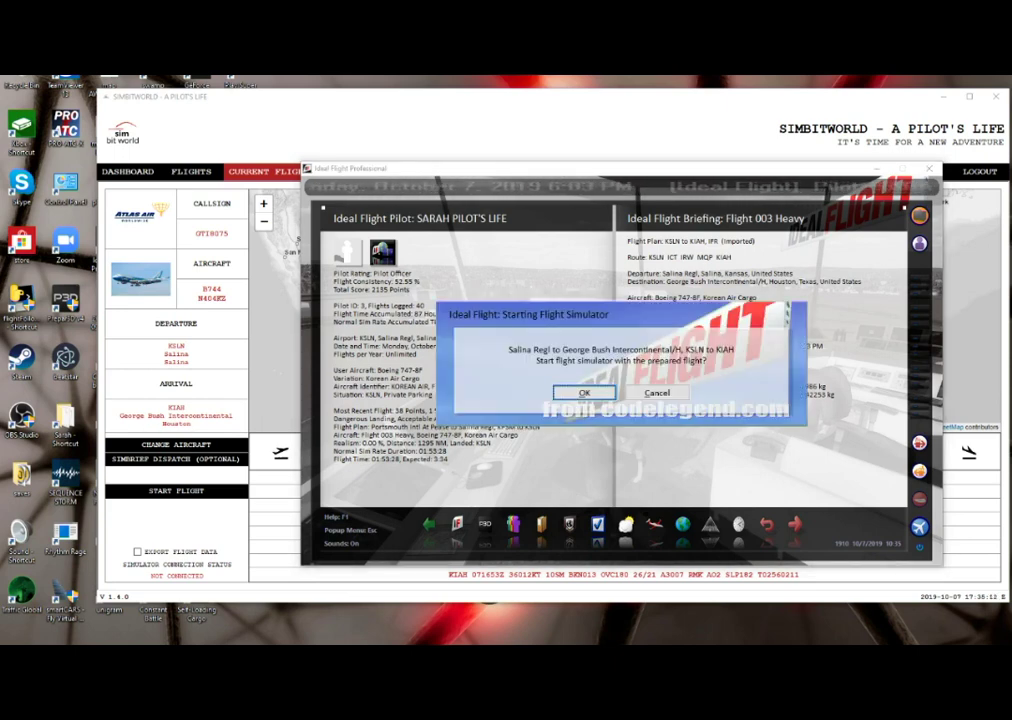
- Confirm starting Prepar3D with the prepared KSLN–KIAH flight and let it load
key(Return)
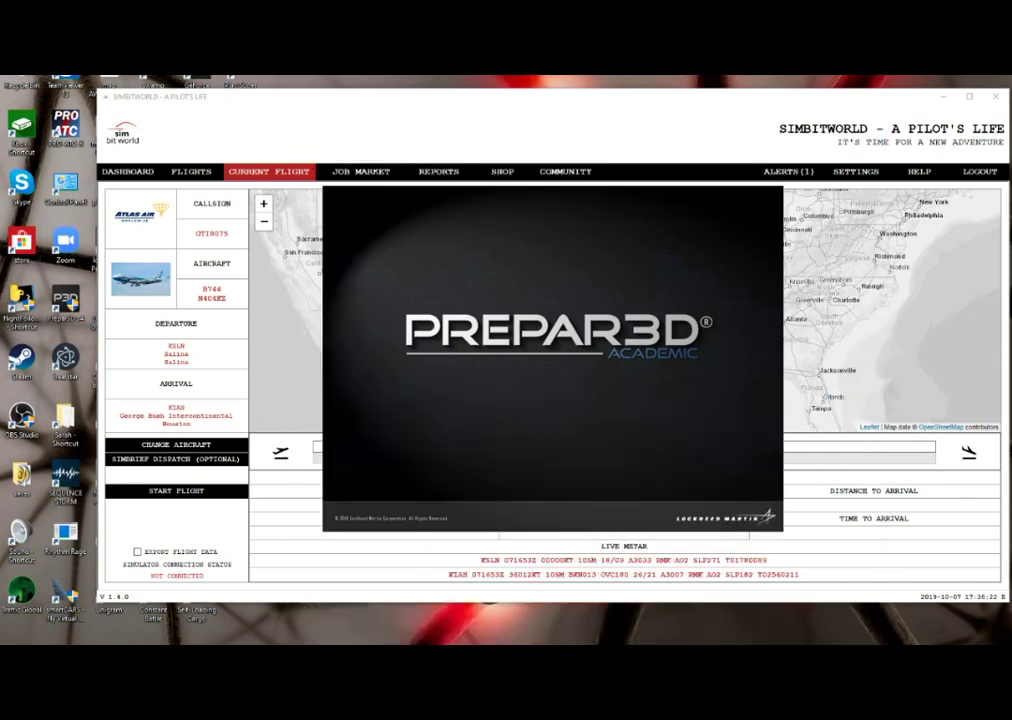
key(alt+Tab)
key(alt+Tab)
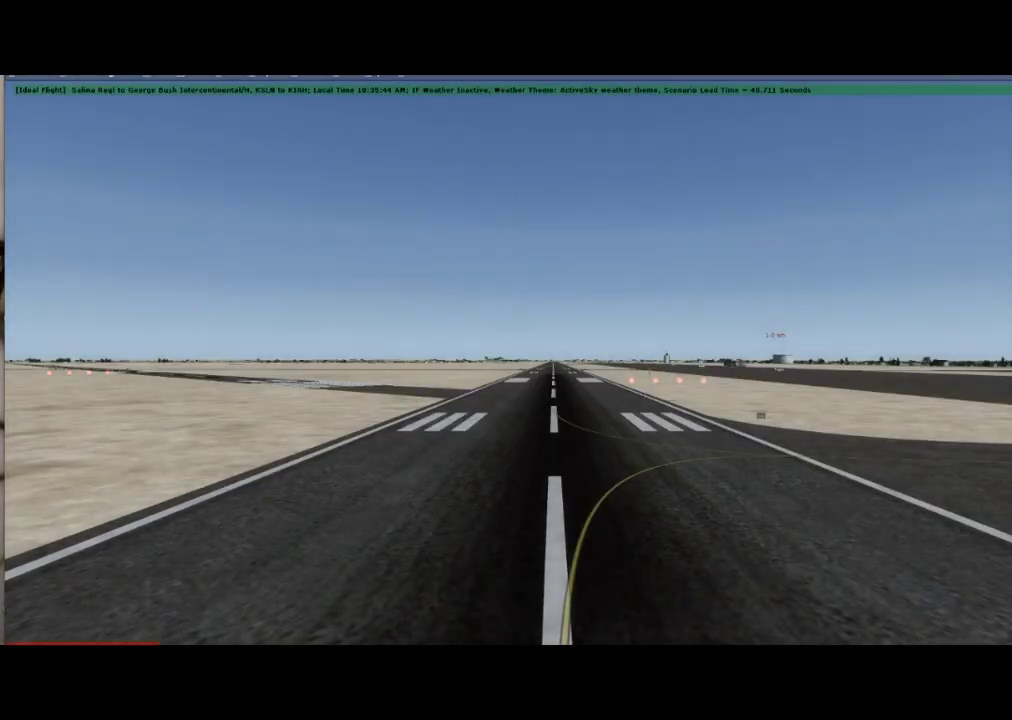
- Check the other open windows while Prepar3D places the aircraft on the Salina runway
key(alt+Tab)
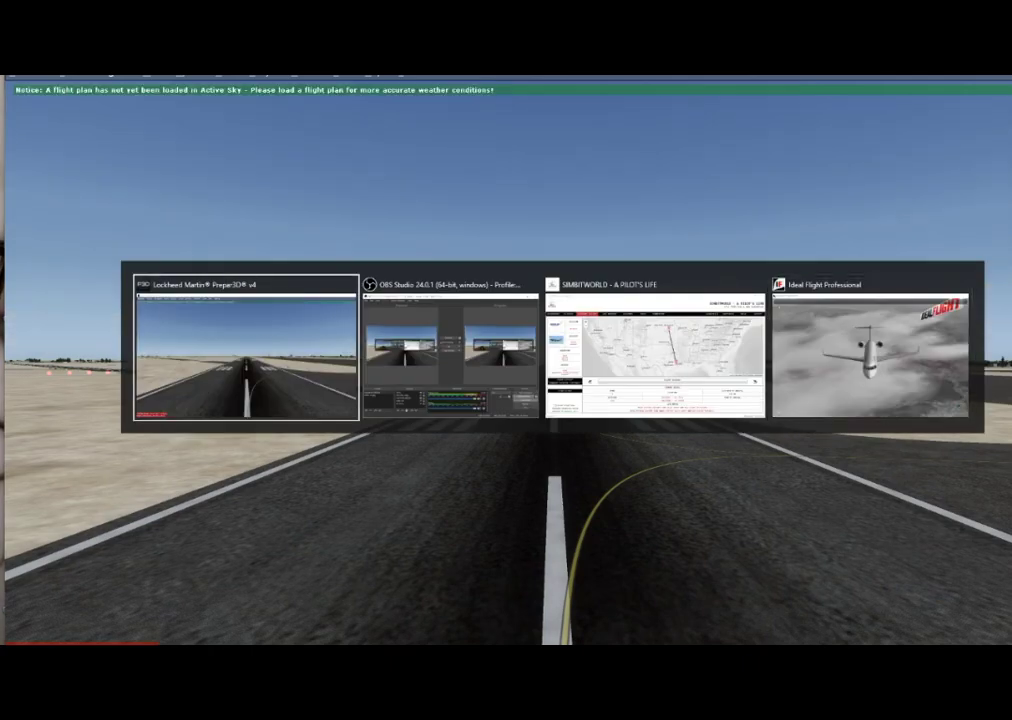